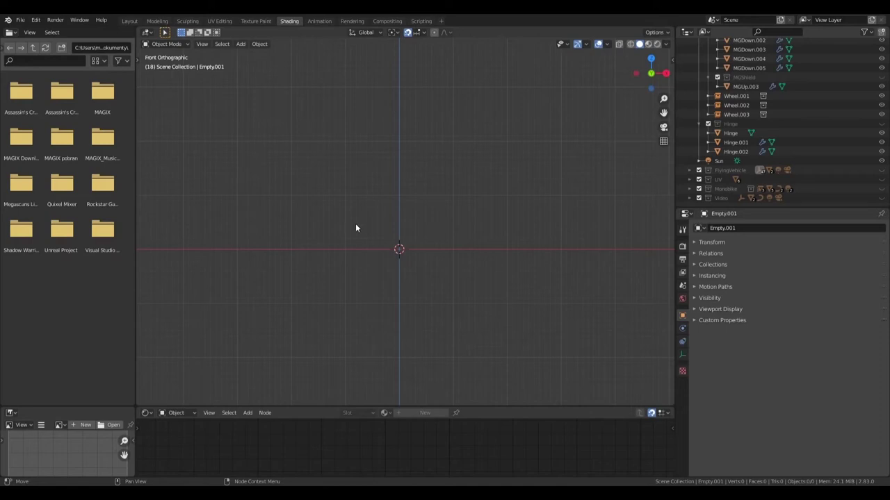
# Add a cube and move it into a new collection named Wheel.001.
pyautogui.hotkey('shift', 'a')
pyautogui.click(461, 285)
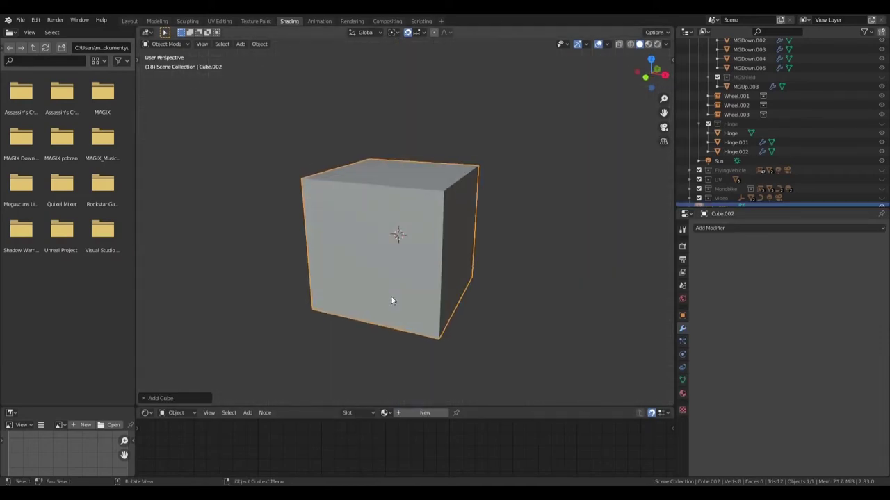
pyautogui.press('m')
pyautogui.click(462, 309)
pyautogui.write('Wheel')
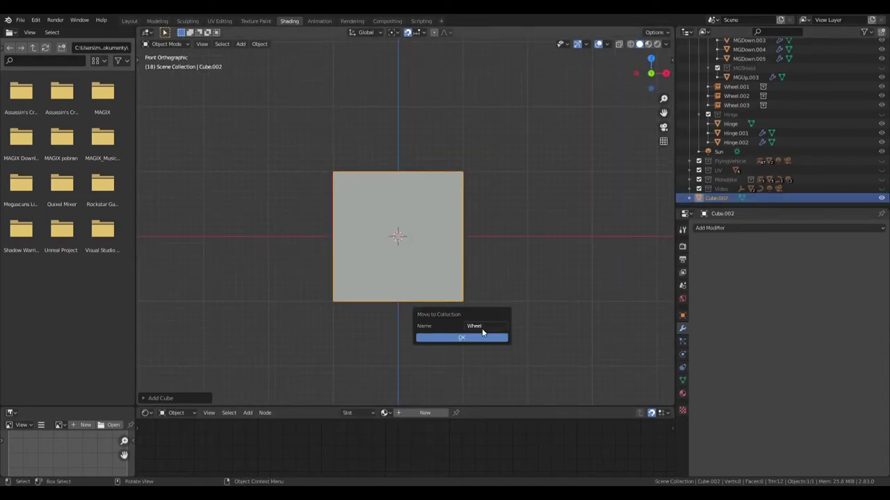
pyautogui.click(481, 333)
# Add a UV Project modifier using UVMap, with UV.002 as the first projector.
pyautogui.click(737, 228)
pyautogui.click(623, 280)
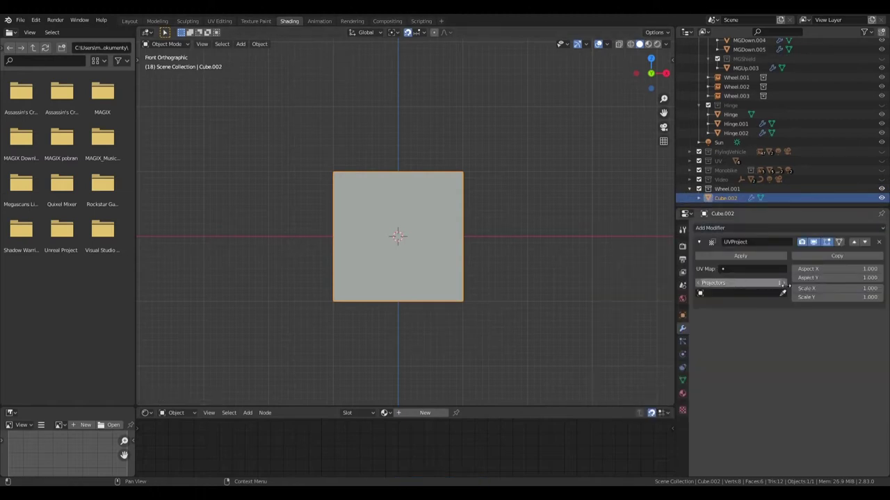
pyautogui.click(779, 272)
pyautogui.click(740, 293)
pyautogui.write('uv.002')
pyautogui.press('Return')
pyautogui.click(733, 324)
# Assign UV.003, UV.004 and UV.005 as further projectors.
pyautogui.write('uv.003')
pyautogui.press('Return')
pyautogui.click(733, 334)
pyautogui.write('uv.004')
pyautogui.press('Return')
pyautogui.click(733, 344)
pyautogui.write('uv.005')
pyautogui.press('Return')
# Rename the cube to WheelEl in the front orthographic view.
pyautogui.moveTo(470, 267); pyautogui.dragTo(438, 262, button='middle')
pyautogui.press('KP_1')
pyautogui.doubleClick(727, 188)
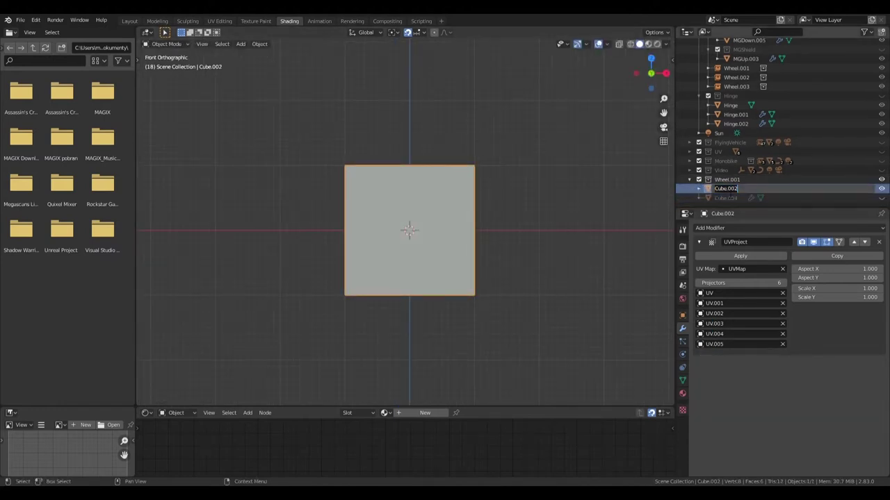
pyautogui.write('WheelEl')
pyautogui.press('Return')
# Scale the cube to 0.075 and delete vertices to leave a single flat face.
pyautogui.press('s')
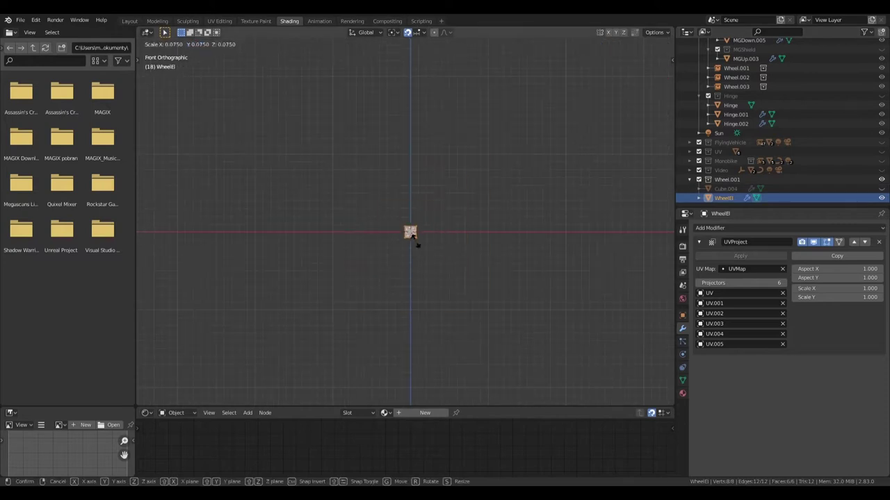
pyautogui.write('.05')
pyautogui.press('Return')
pyautogui.scroll(8, 443, 259)
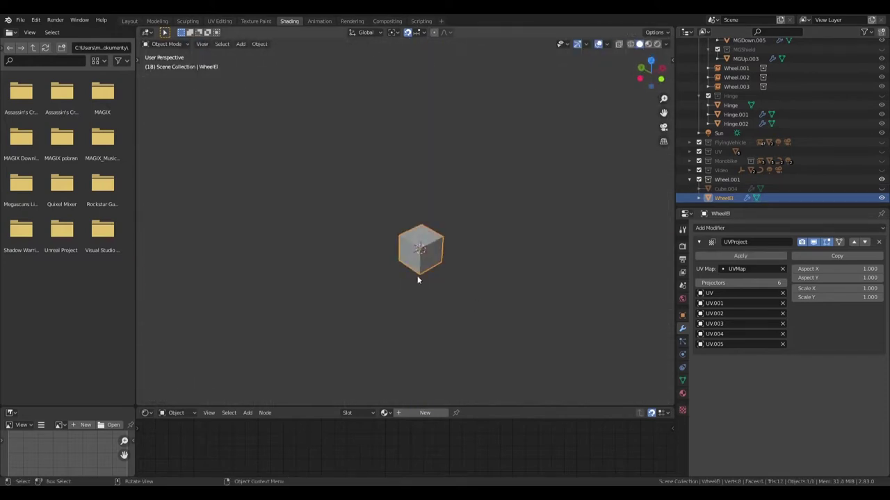
pyautogui.moveTo(399, 257); pyautogui.dragTo(373, 272, button='middle')
pyautogui.press('x')
pyautogui.click(373, 275)
# Move the face so its left edge sits on the vertical axis, then add two horizontal loop cuts.
pyautogui.scroll(3, 401, 264)
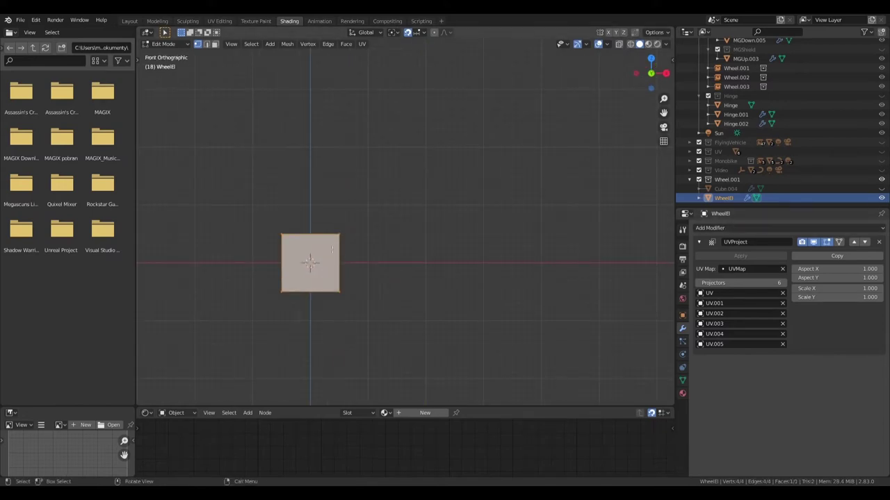
pyautogui.press('g')
pyautogui.click(314, 237)
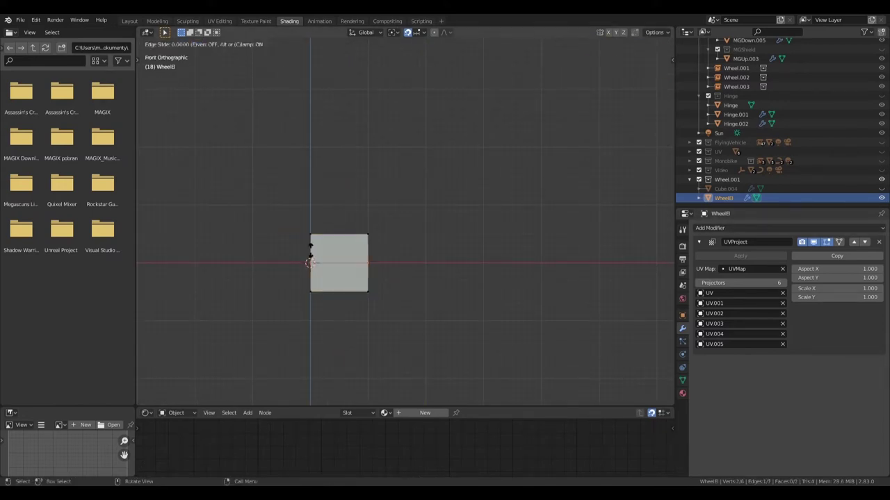
pyautogui.click(310, 255)
pyautogui.scroll(3, 400, 267)
pyautogui.press('g')
pyautogui.hotkey('ctrl', 'r')
pyautogui.click(315, 326)
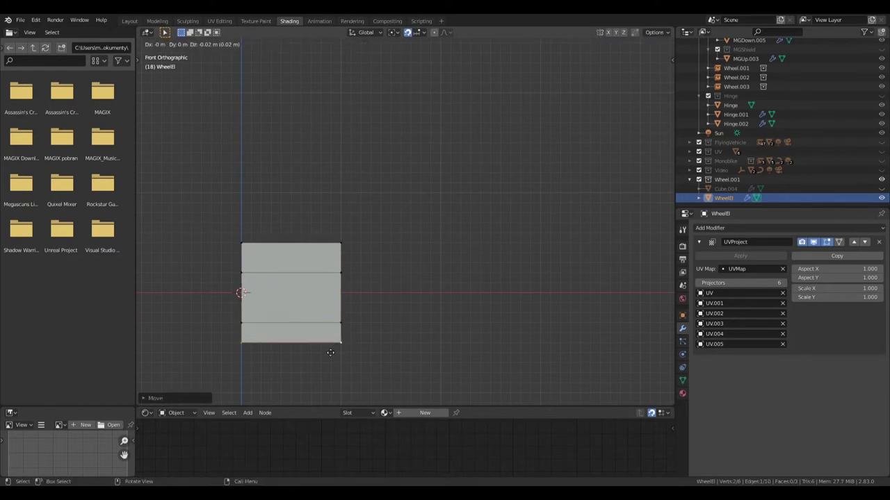
# Extrude the middle edge right and the top edge up into a sloped stepped profile.
pyautogui.scroll(-3, 315, 307)
pyautogui.click(294, 281)
pyautogui.press('e')
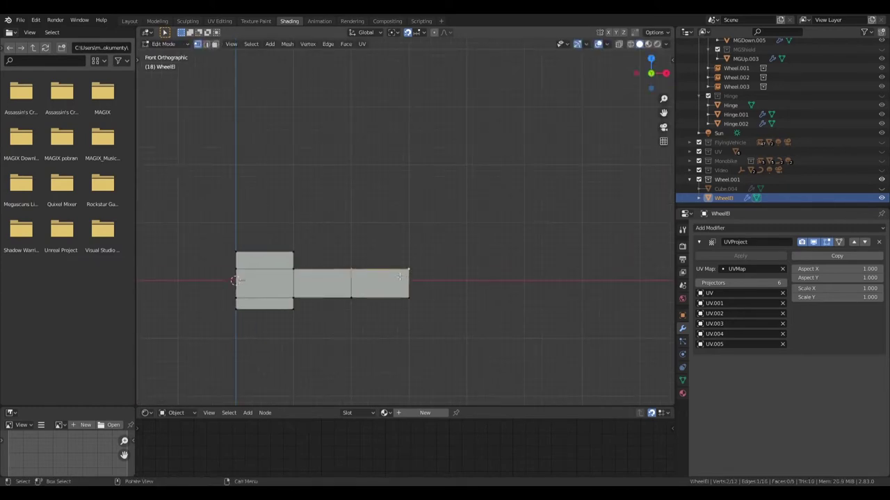
pyautogui.press('e')
pyautogui.click(374, 239)
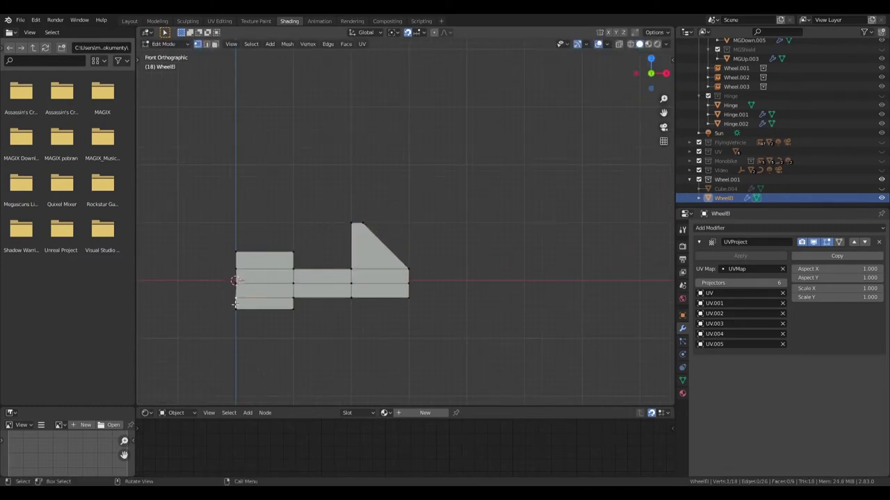
pyautogui.click(765, 228)
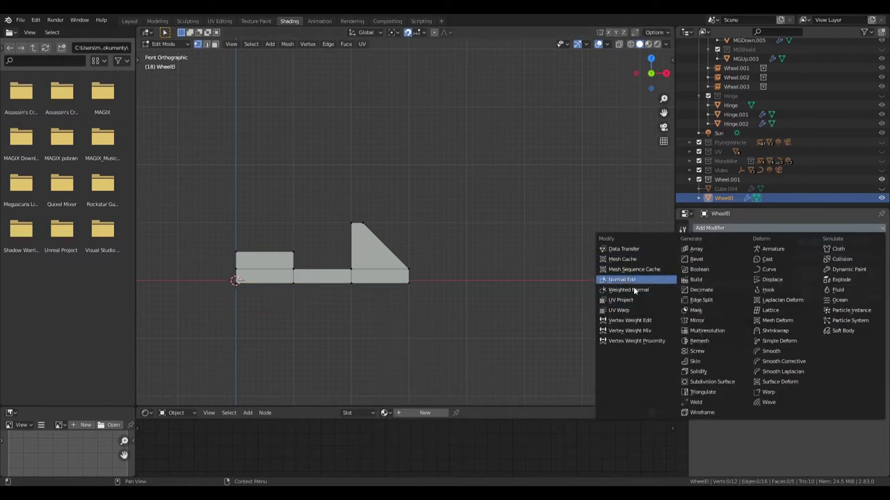
# Add a Mirror modifier on the Z axis and reposition the whole mesh.
pyautogui.click(696, 320)
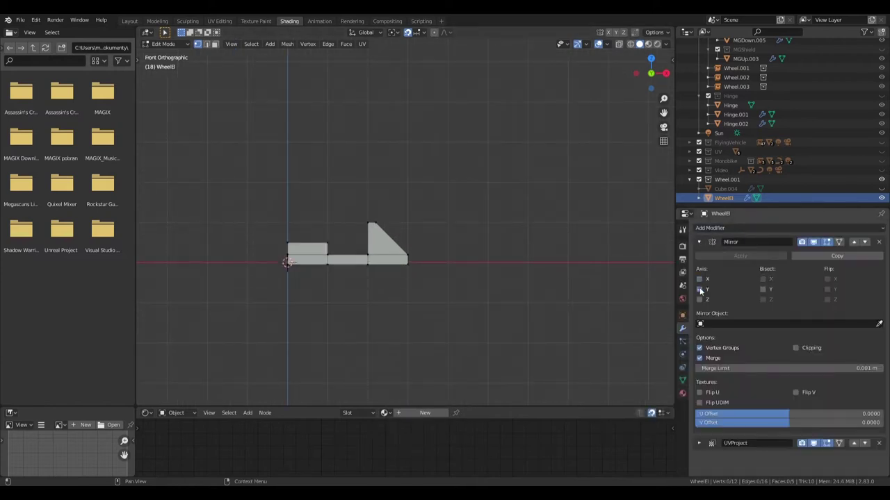
pyautogui.click(699, 300)
pyautogui.scroll(3, 351, 293)
pyautogui.press('a')
pyautogui.press('g')
pyautogui.click(488, 269)
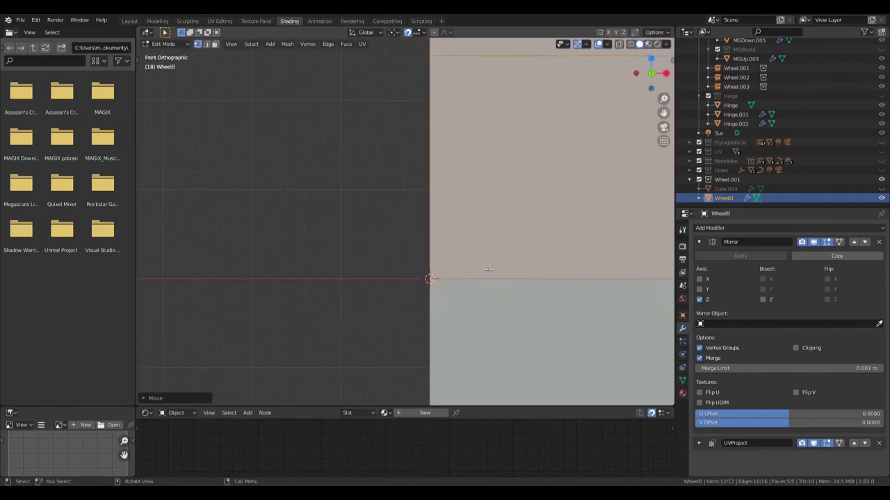
pyautogui.scroll(-3, 488, 270)
pyautogui.scroll(-2, 488, 270)
# Select the upper block's vertices and move them.
pyautogui.hotkey('alt', 'a')
pyautogui.moveTo(212, 218); pyautogui.dragTo(616, 294)
pyautogui.scroll(5, 376, 347)
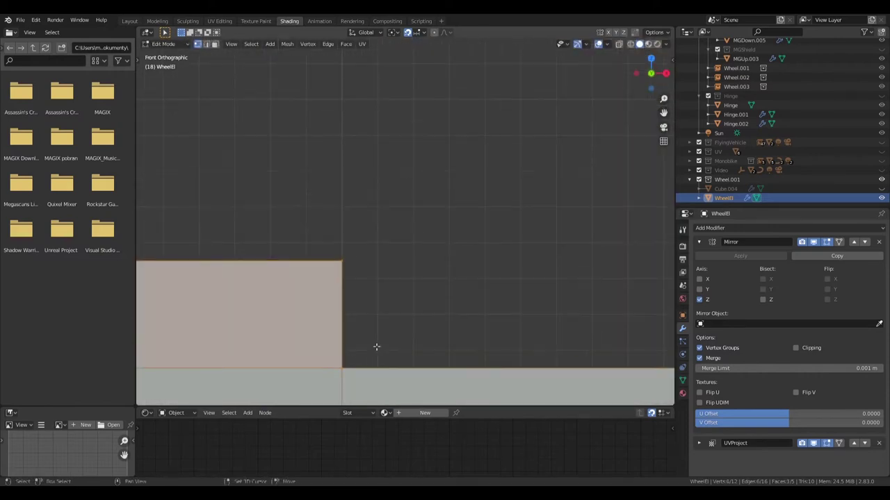
pyautogui.scroll(-3, 375, 347)
pyautogui.scroll(-2, 376, 347)
pyautogui.scroll(5, 417, 294)
pyautogui.press('g')
# Select an arrowhead edge, then the arrowhead's right corner vertex.
pyautogui.click(410, 305)
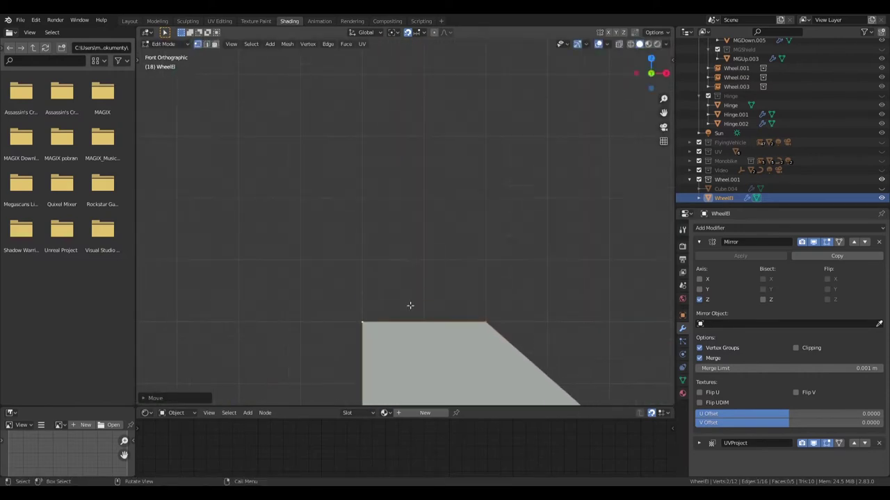
pyautogui.scroll(-5, 410, 306)
pyautogui.scroll(-3, 433, 298)
pyautogui.scroll(4, 399, 334)
pyautogui.scroll(2, 428, 317)
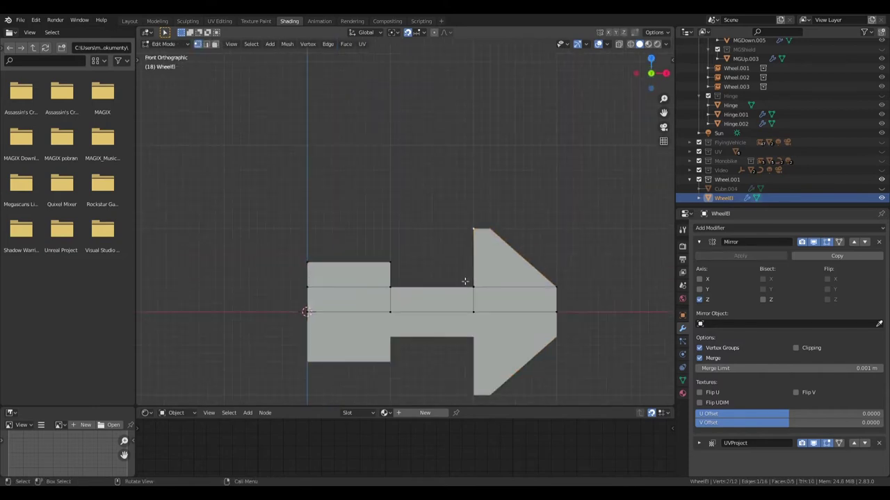
pyautogui.keyDown('shift'); pyautogui.moveTo(465, 281); pyautogui.dragTo(463, 221, button='middle'); pyautogui.keyUp('shift')
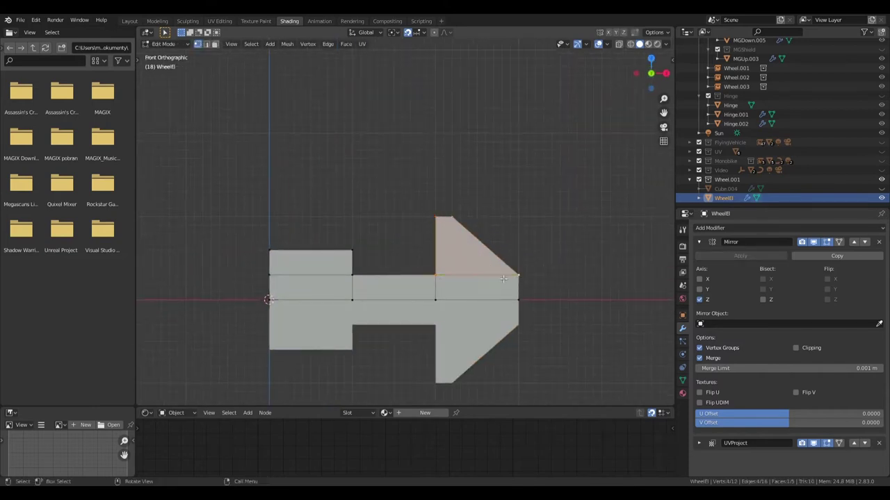
pyautogui.scroll(3, 503, 279)
pyautogui.click(454, 256)
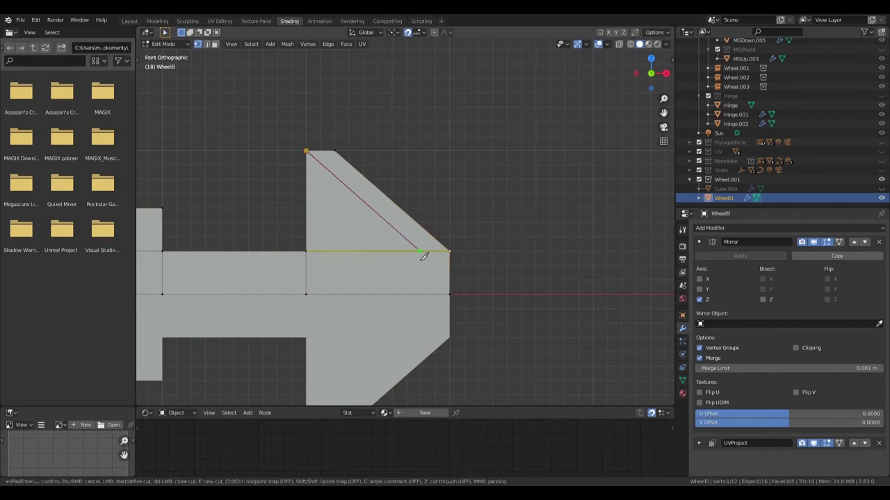
# Set the selected vertex's X position to 0.28 m in the N panel.
pyautogui.click(668, 47)
pyautogui.click(581, 57)
pyautogui.press('Return')
pyautogui.scroll(2, 418, 217)
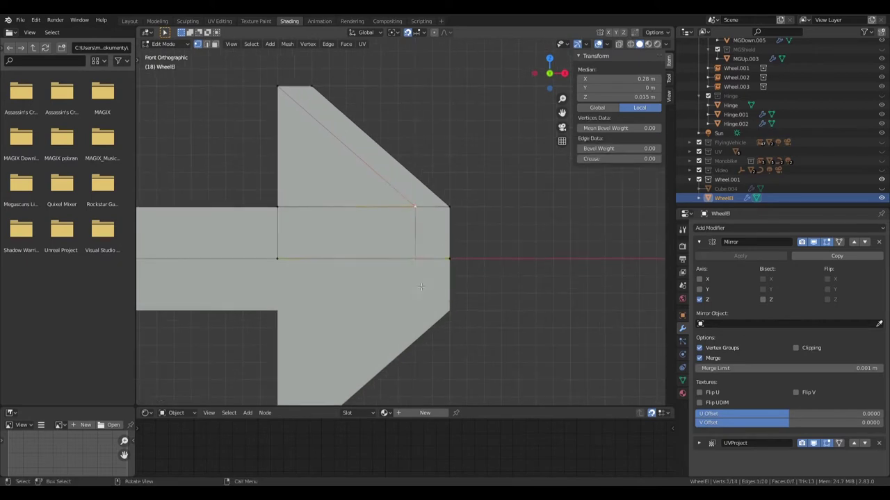
# Select the whole arrow and extrude it to give it thickness.
pyautogui.press('a')
pyautogui.moveTo(421, 287); pyautogui.dragTo(411, 272, button='middle')
pyautogui.press('KP_3')
pyautogui.press('e')
pyautogui.click(405, 240)
pyautogui.moveTo(405, 240); pyautogui.dragTo(417, 171, button='middle')
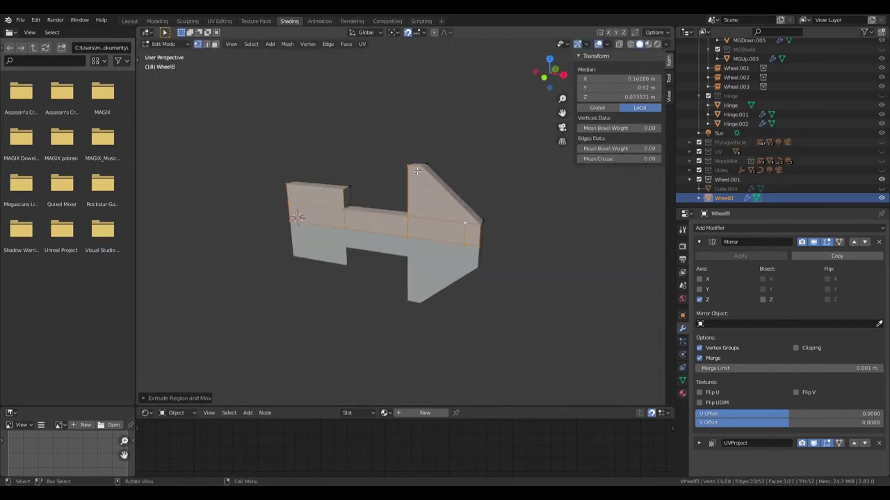
pyautogui.press('KP_1')
pyautogui.scroll(3, 422, 218)
# Select the front and back diagonal top edges of the arrowhead and move them inward.
pyautogui.press('z')
pyautogui.click(347, 218)
pyautogui.click(430, 208)
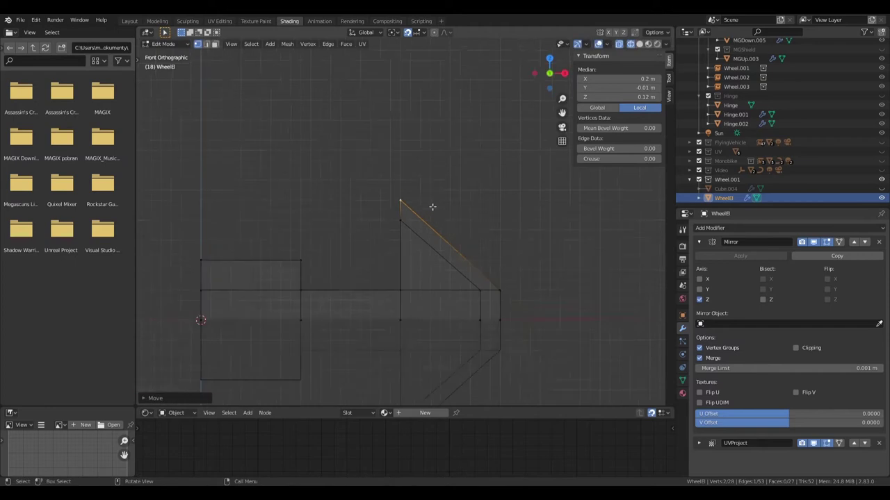
pyautogui.moveTo(431, 207); pyautogui.dragTo(400, 242, button='middle')
pyautogui.keyDown('alt'); pyautogui.click(401, 241); pyautogui.keyUp('alt')
pyautogui.press('KP_3')
pyautogui.press('g')
pyautogui.click(397, 292)
pyautogui.hotkey('alt', 'z')
# Select an arrowhead face in face mode, then return to Object Mode in front view.
pyautogui.moveTo(384, 310)
pyautogui.mouseDown(button='middle')
pyautogui.moveTo(454, 300)
pyautogui.moveTo(429, 261)
pyautogui.mouseUp(button='middle')
pyautogui.keyDown('alt'); pyautogui.click(429, 261); pyautogui.keyUp('alt')
pyautogui.click(214, 44)
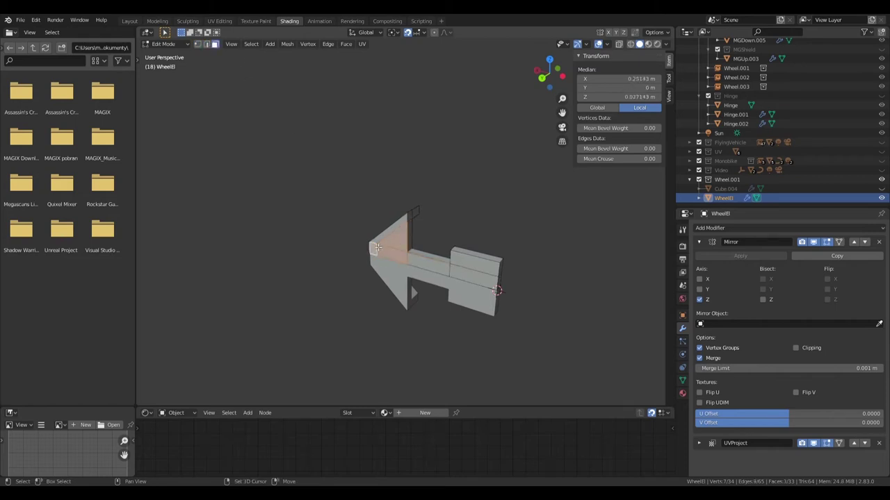
pyautogui.moveTo(487, 298); pyautogui.dragTo(502, 306, button='middle')
pyautogui.click(419, 269)
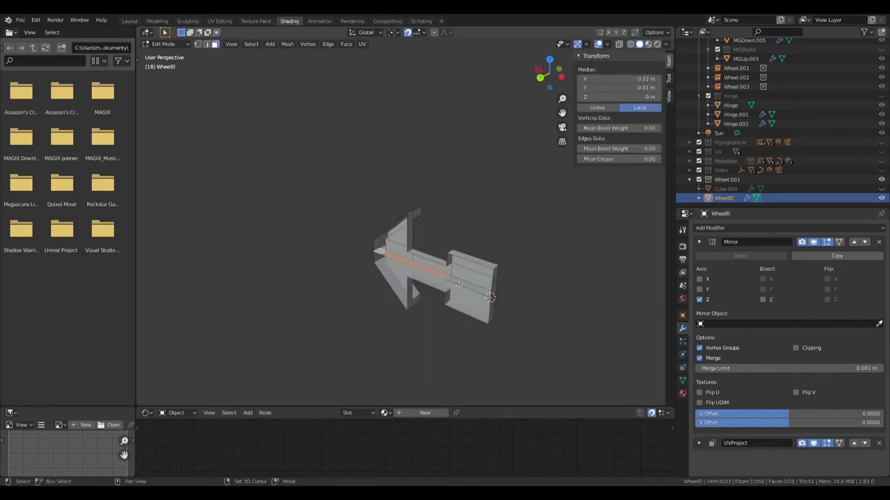
pyautogui.moveTo(458, 285); pyautogui.dragTo(444, 306, button='middle')
pyautogui.press('Tab')
pyautogui.press('KP_1')
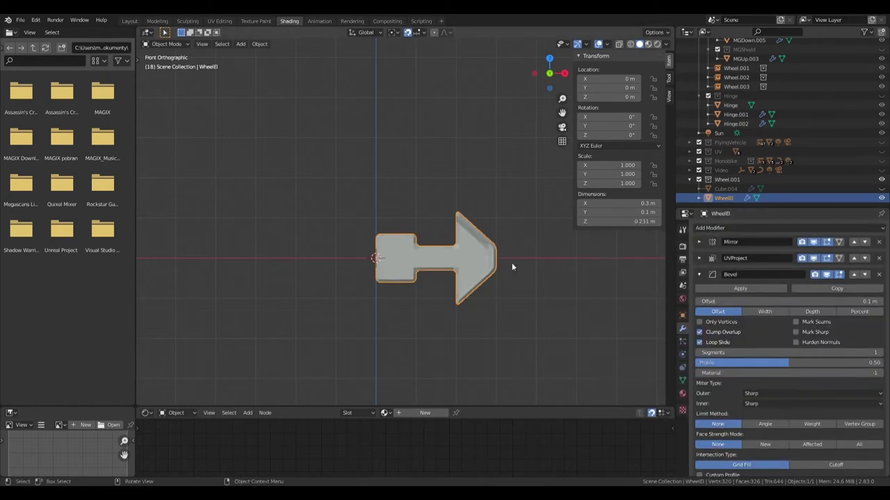
# Add a Bevel modifier with no angle limit and a 0.01 m offset.
pyautogui.scroll(1, 503, 296)
pyautogui.click(775, 412)
pyautogui.click(717, 410)
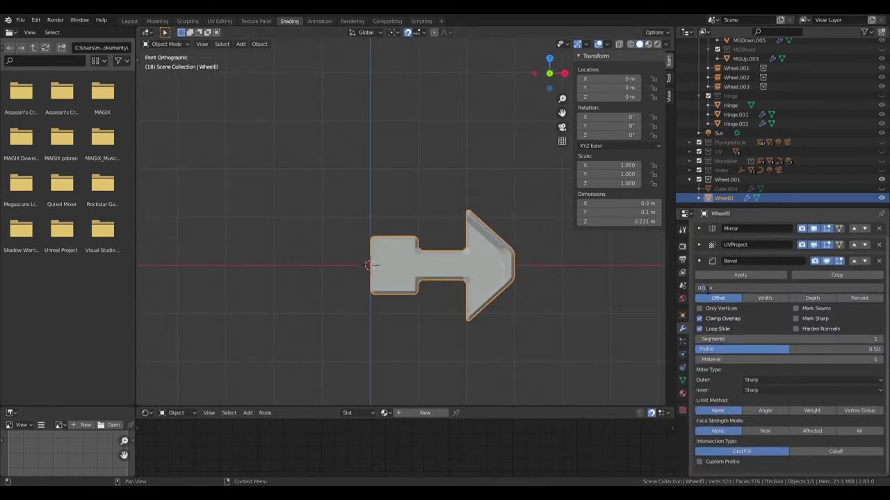
pyautogui.write('005')
pyautogui.press('Return')
pyautogui.press('Return')
pyautogui.moveTo(372, 265); pyautogui.dragTo(369, 292, button='middle')
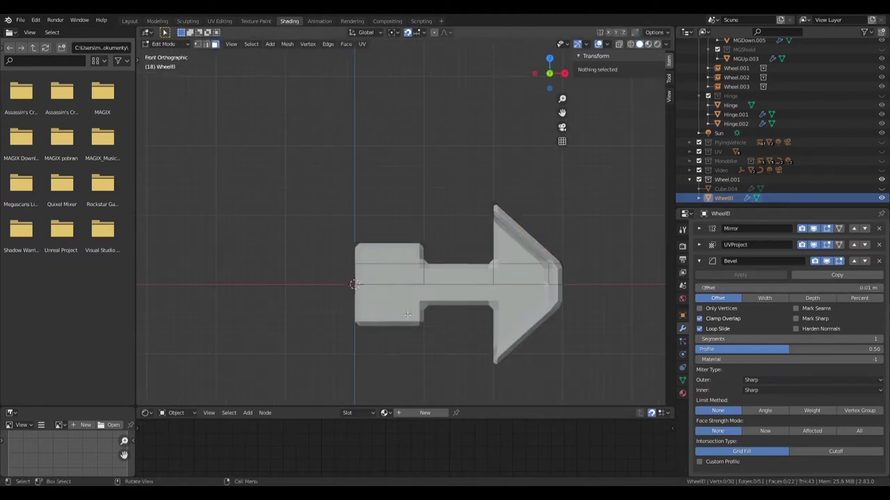
# In Edit Mode, shift the arrowhead's right vertical and angled tooth edges outward.
pyautogui.press('Tab')
pyautogui.scroll(5, 366, 299)
pyautogui.press('n')
pyautogui.keyDown('shift'); pyautogui.moveTo(410, 258); pyautogui.dragTo(369, 162, button='middle'); pyautogui.keyUp('shift')
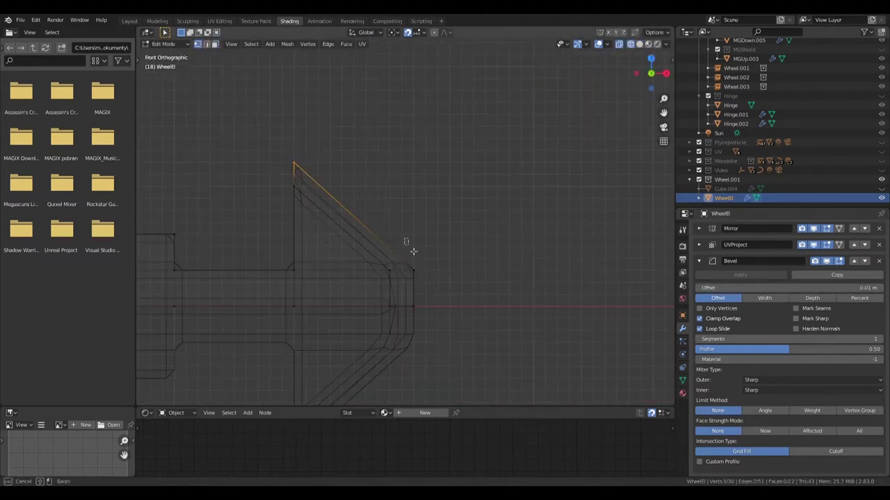
pyautogui.moveTo(413, 250); pyautogui.dragTo(421, 311)
pyautogui.press('g')
pyautogui.click(438, 244)
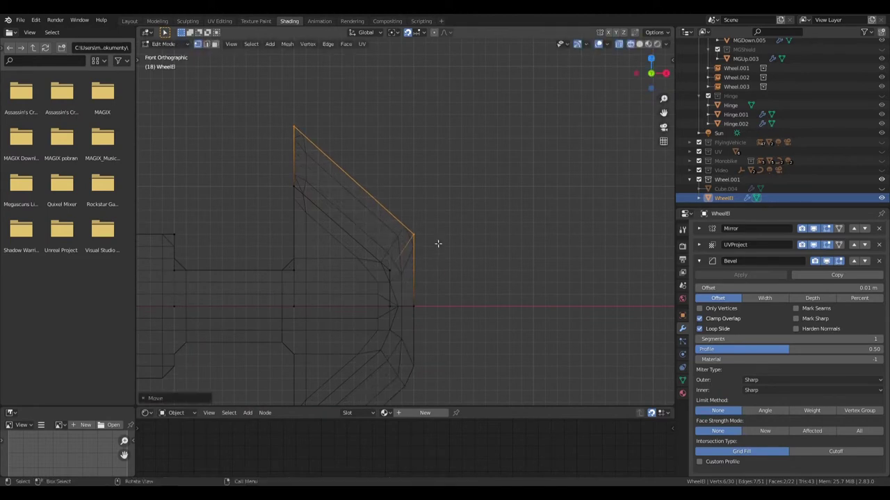
pyautogui.press('g')
pyautogui.click(472, 318)
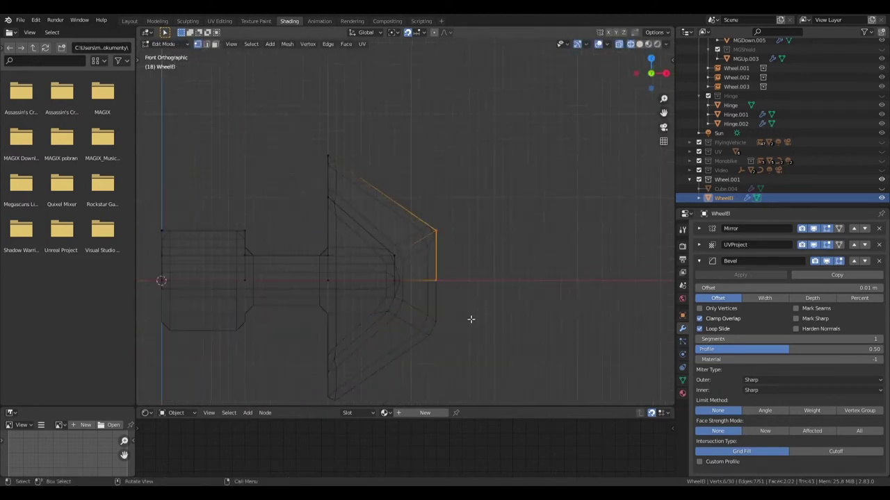
pyautogui.scroll(-3, 472, 321)
# Back in Object Mode, move the Bevel modifier above UVProject and collapse its panel.
pyautogui.press('Tab')
pyautogui.hotkey('alt', 'z')
pyautogui.moveTo(438, 306)
pyautogui.mouseDown(button='middle')
pyautogui.moveTo(397, 275)
pyautogui.moveTo(469, 258)
pyautogui.mouseUp(button='middle')
pyautogui.press('KP_1')
pyautogui.click(698, 260)
pyautogui.click(854, 274)
pyautogui.click(427, 301)
pyautogui.keyDown('shift'); pyautogui.moveTo(426, 302); pyautogui.dragTo(453, 322, button='middle'); pyautogui.keyUp('shift')
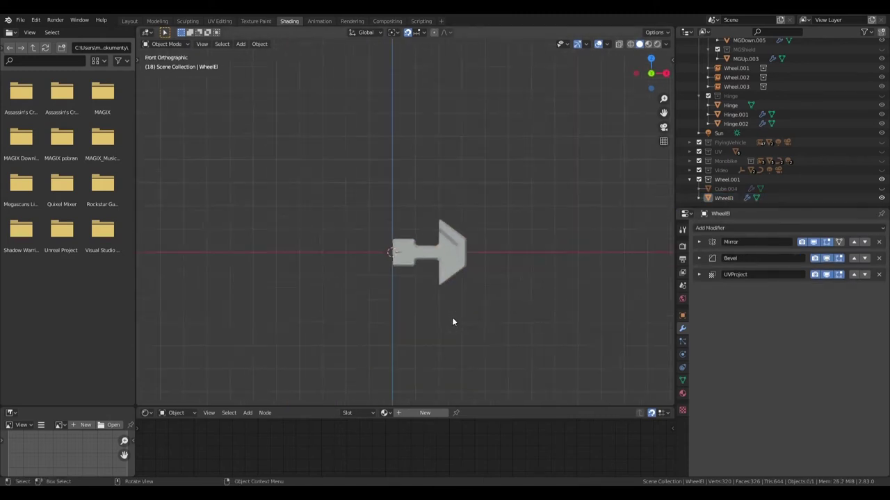
# Unhide Cube.004 and make a duplicate of it in place.
pyautogui.click(724, 198)
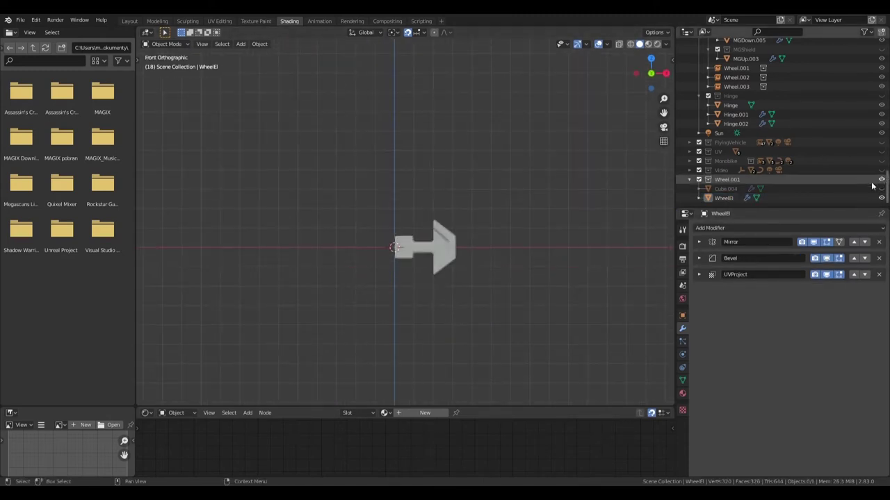
pyautogui.scroll(3, 457, 221)
pyautogui.press('n')
pyautogui.press('n')
pyautogui.rightClick(393, 277)
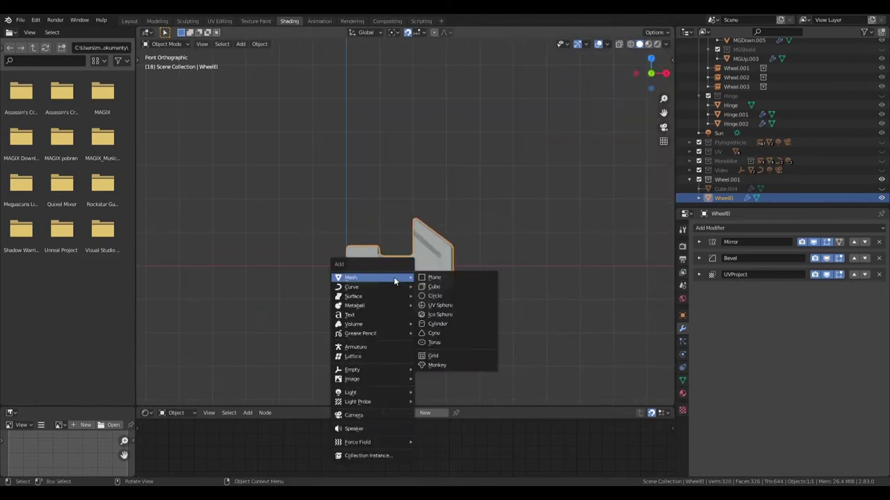
pyautogui.click(856, 188)
pyautogui.press('KP_Decimal')
pyautogui.press('Escape')
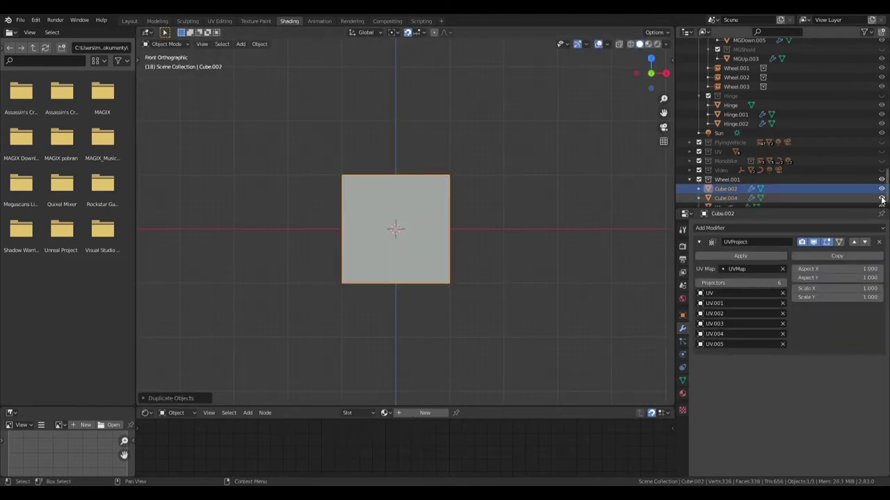
# Reduce the duplicate cube to a single face and squash it into a thin strip.
pyautogui.press('Tab')
pyautogui.moveTo(470, 253); pyautogui.dragTo(409, 253, button='middle')
pyautogui.hotkey('ctrl', 'z')
pyautogui.press('KP_1')
pyautogui.press('s')
pyautogui.press('Escape')
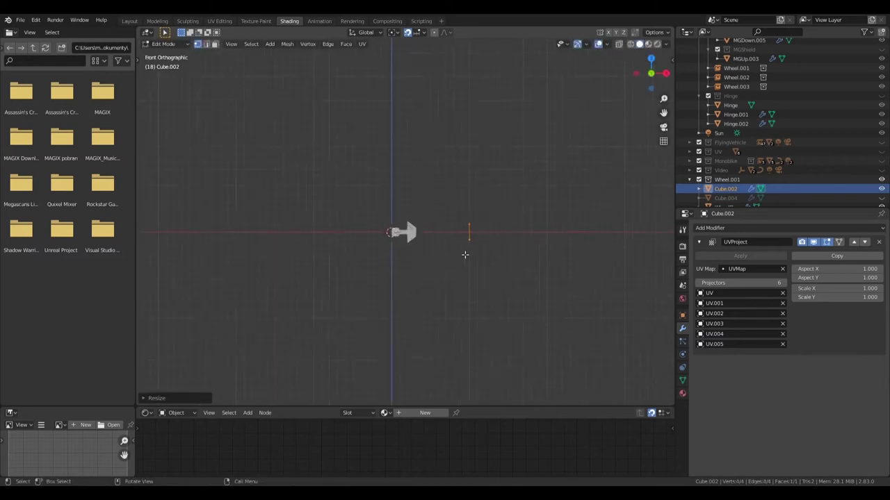
pyautogui.press('Tab')
pyautogui.keyDown('shift'); pyautogui.moveTo(467, 255); pyautogui.dragTo(442, 258, button='middle'); pyautogui.keyUp('shift')
# Add an Array modifier to the strip and collapse its settings.
pyautogui.click(750, 234)
pyautogui.click(757, 251)
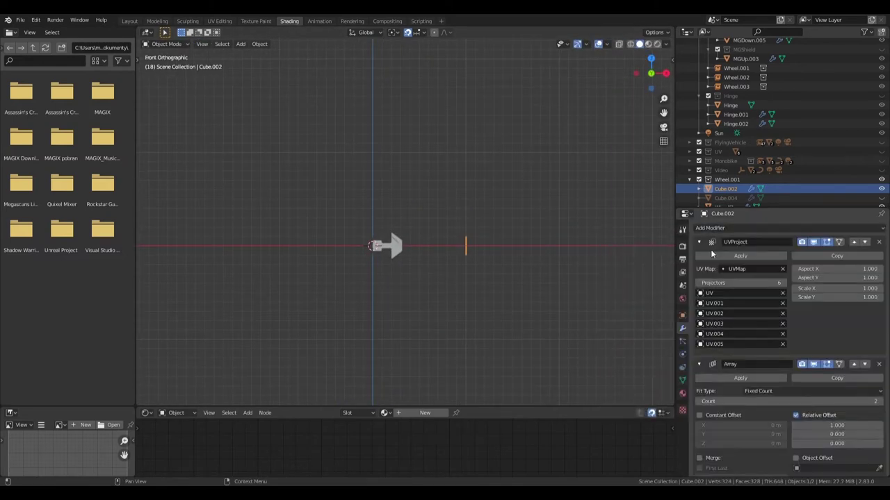
pyautogui.scroll(-2, 877, 352)
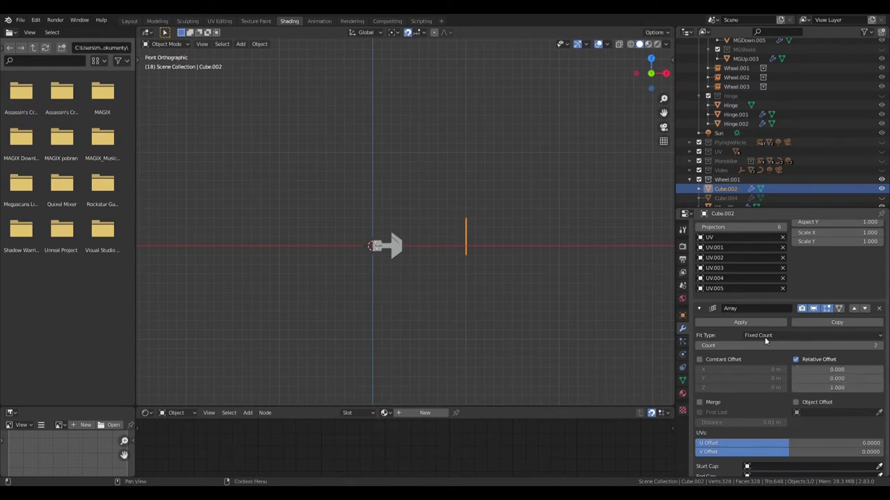
pyautogui.click(716, 308)
pyautogui.scroll(3, 765, 327)
pyautogui.click(715, 228)
# Add an Empty at the origin.
pyautogui.hotkey('shift', 'a')
pyautogui.press('Escape')
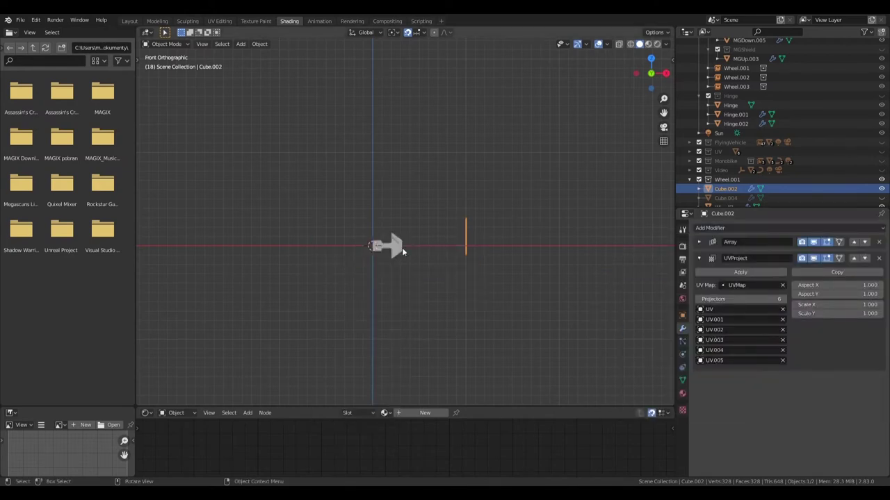
pyautogui.hotkey('shift', 'a')
pyautogui.click(441, 341)
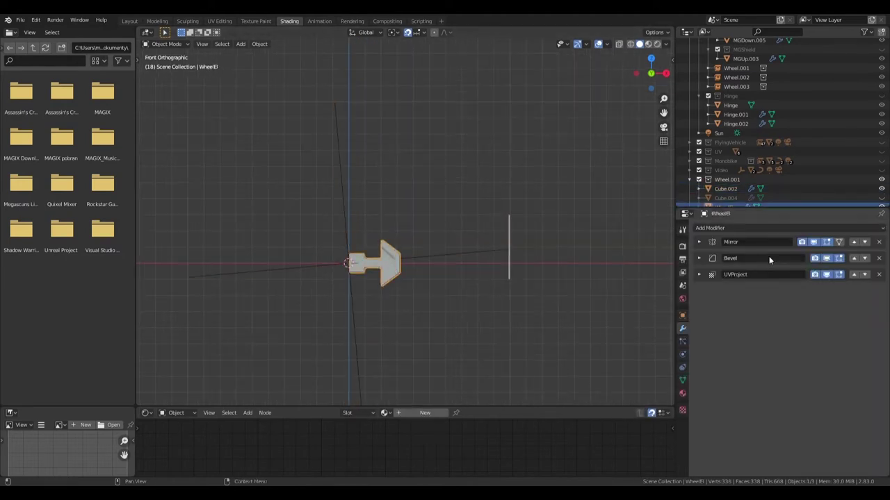
# Make the tooth's array offset follow the empty and move the tooth out to the strip.
pyautogui.click(356, 301)
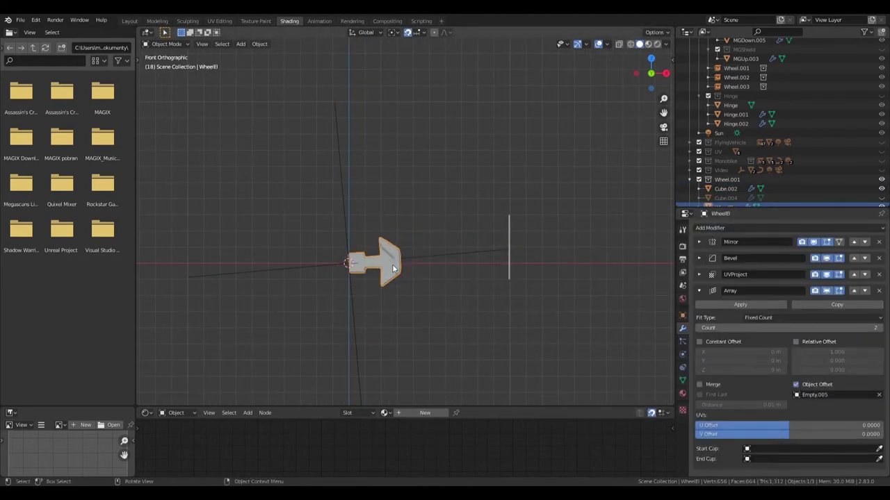
pyautogui.press('Tab')
pyautogui.press('g')
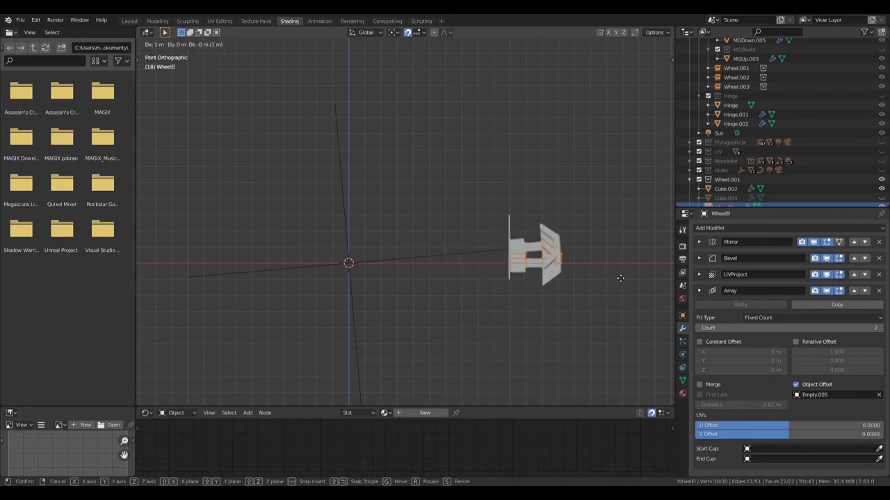
pyautogui.press('Escape')
pyautogui.press('Tab')
pyautogui.click(419, 253)
# Give the strip's array an Object Offset of Empty.005 with relative Z offset 0.
pyautogui.click(726, 189)
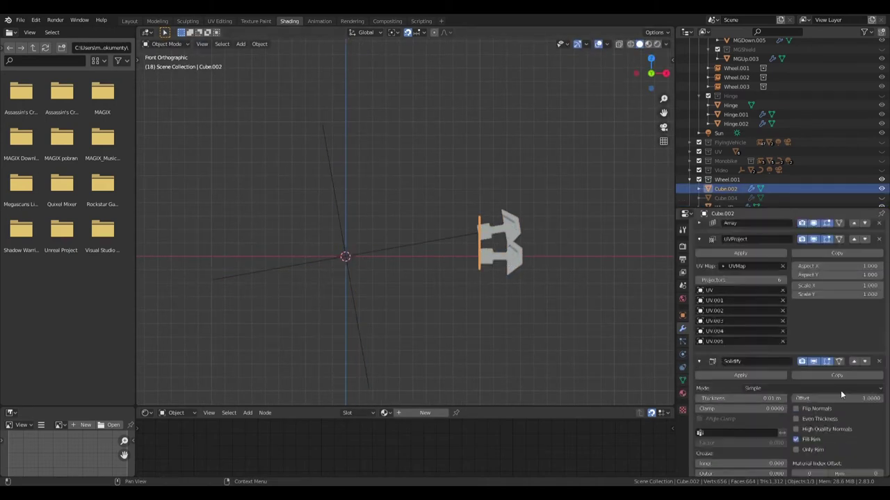
pyautogui.scroll(3, 785, 313)
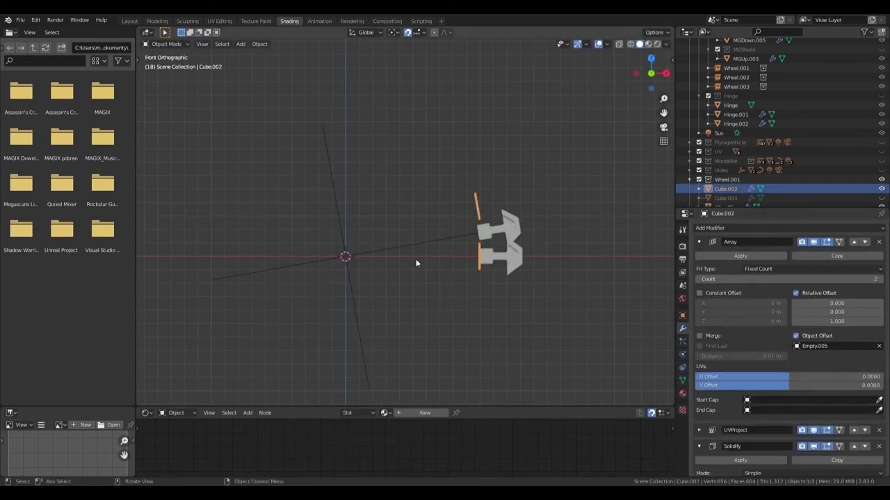
pyautogui.click(845, 271)
pyautogui.click(799, 285)
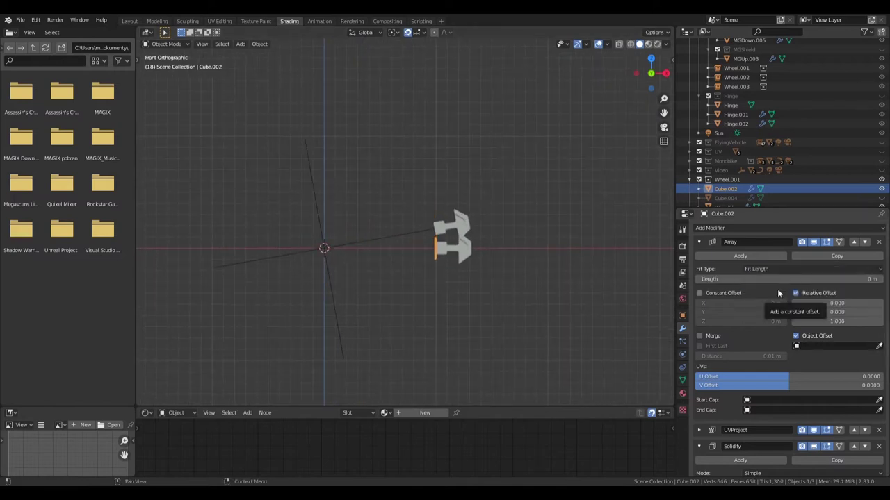
pyautogui.click(878, 345)
pyautogui.click(323, 248)
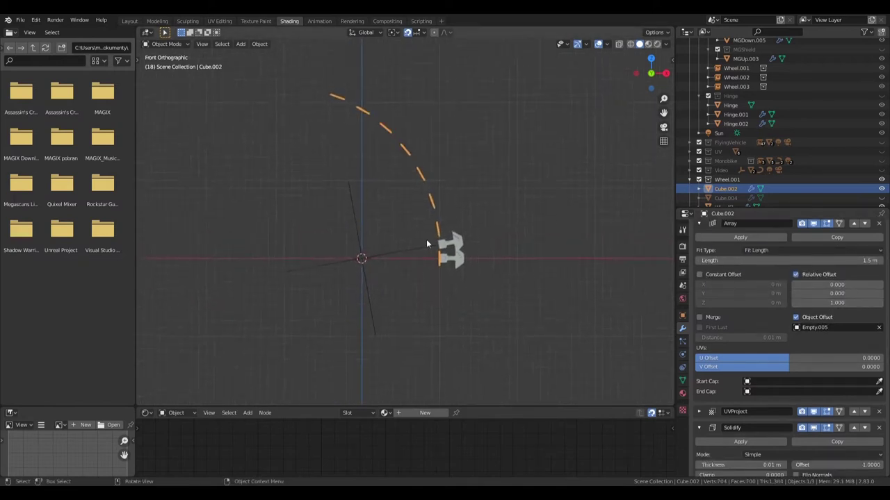
pyautogui.scroll(5, 459, 278)
pyautogui.scroll(4, 478, 240)
pyautogui.scroll(-5, 528, 239)
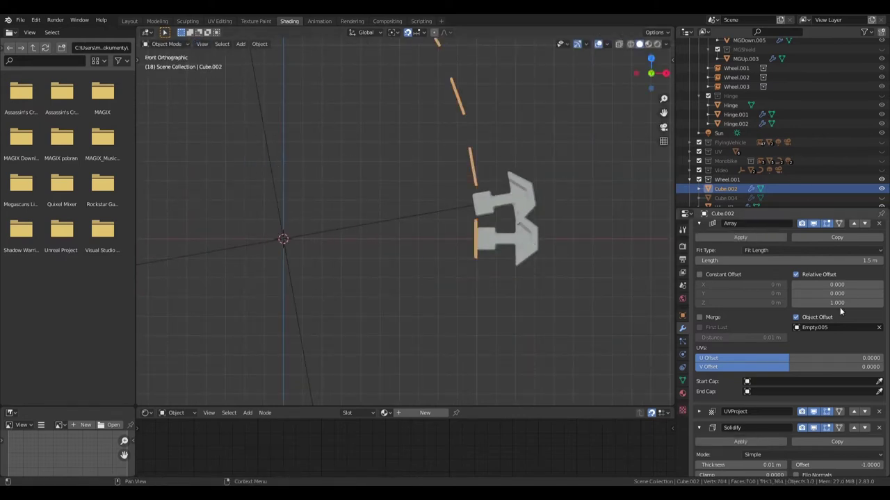
pyautogui.press('BackSpace')
pyautogui.scroll(-3, 534, 290)
pyautogui.scroll(3, 443, 245)
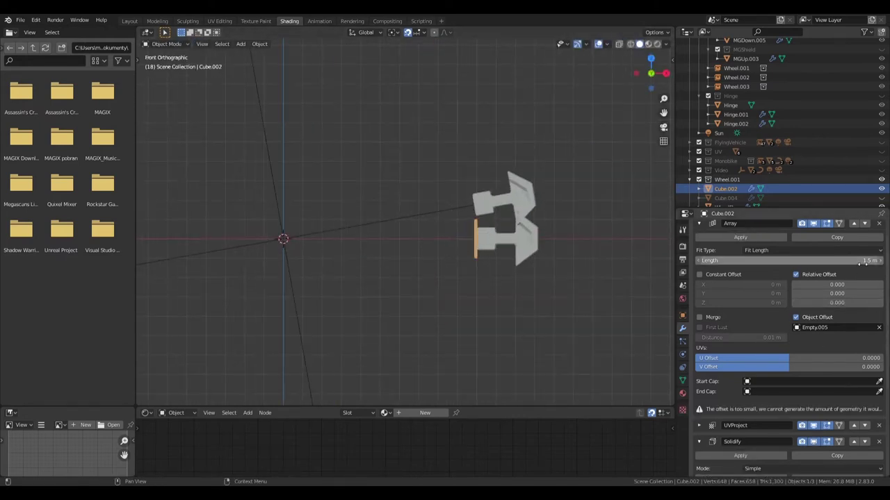
# Set both the strip and tooth arrays to Fixed Count with 36 copies.
pyautogui.click(812, 251)
pyautogui.click(771, 281)
pyautogui.scroll(-3, 412, 285)
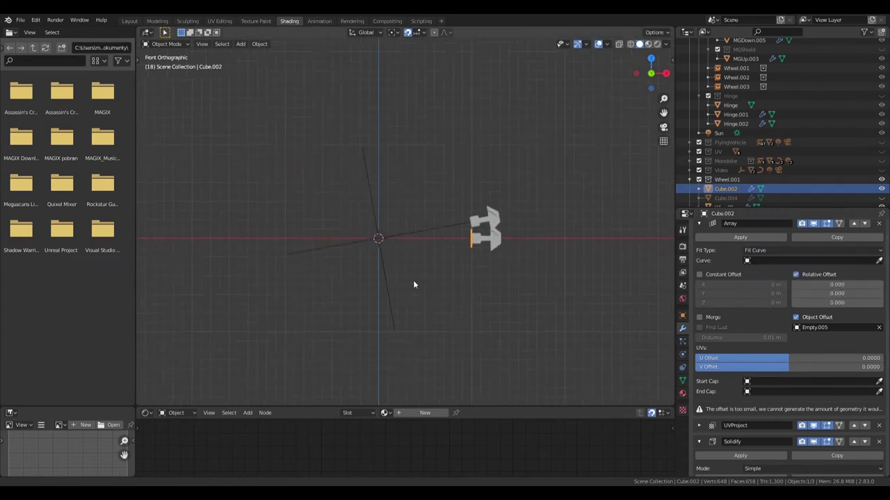
pyautogui.scroll(1, 799, 278)
pyautogui.click(812, 269)
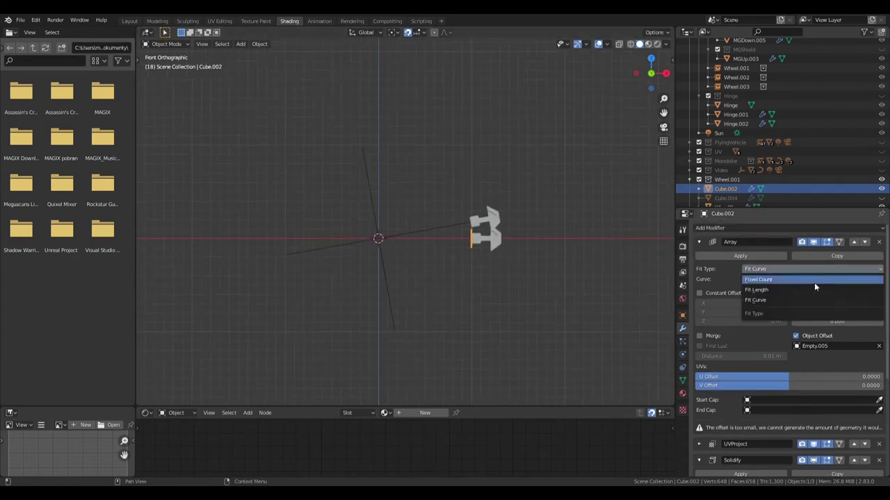
pyautogui.click(772, 283)
pyautogui.scroll(3, 652, 286)
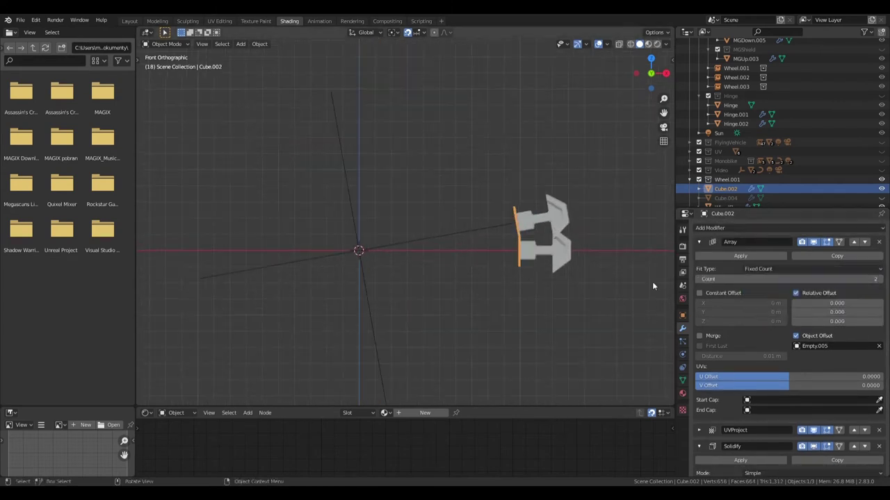
pyautogui.click(882, 282)
pyautogui.click(483, 299)
pyautogui.click(552, 208)
# Enable Merge and First Last on the strip ring's array with 0.1 m distance.
pyautogui.moveTo(820, 328); pyautogui.dragTo(848, 328)
pyautogui.moveTo(487, 264); pyautogui.dragTo(454, 318, button='middle')
pyautogui.press('KP_1')
pyautogui.click(725, 189)
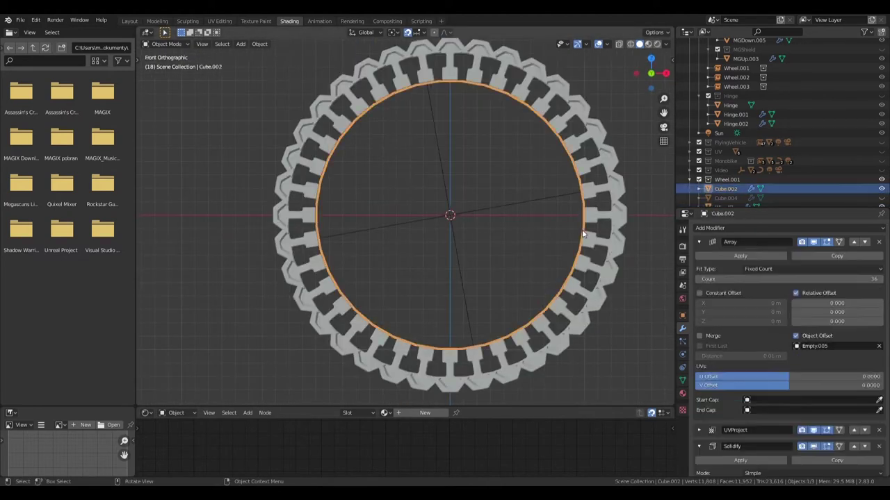
pyautogui.moveTo(698, 242); pyautogui.dragTo(701, 272)
pyautogui.click(794, 260)
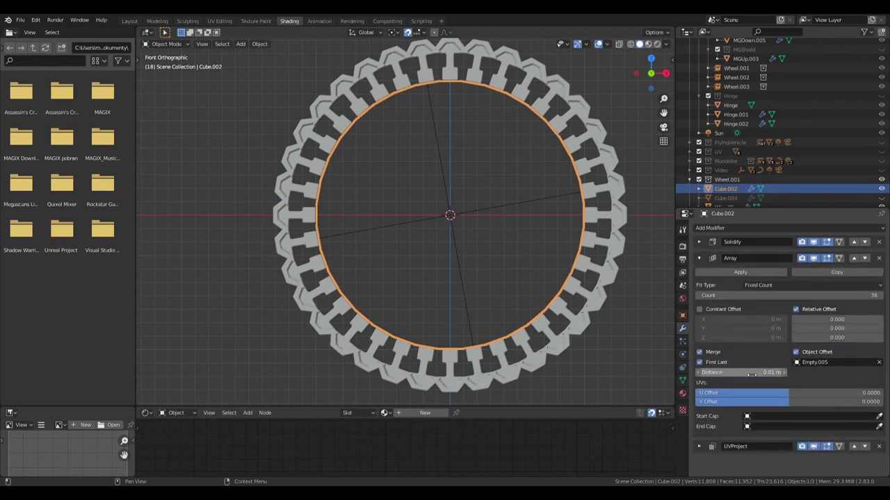
pyautogui.scroll(10, 312, 219)
pyautogui.click(721, 372)
pyautogui.press('Return')
pyautogui.scroll(-10, 348, 289)
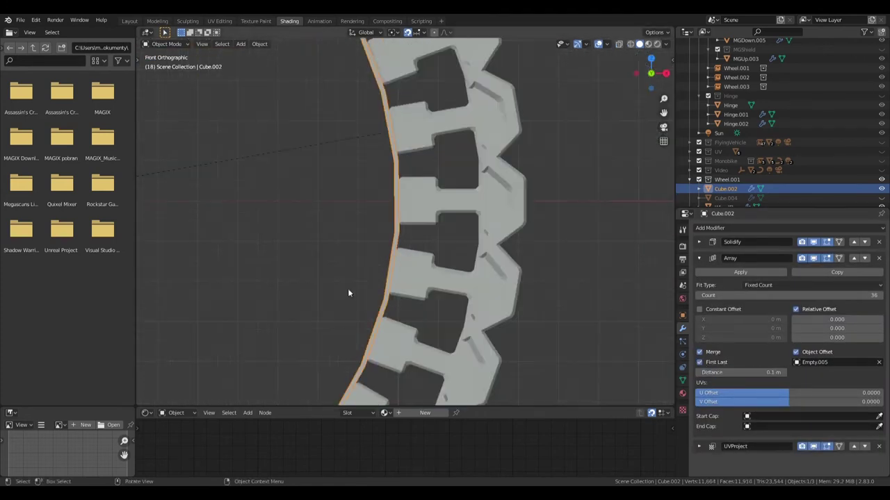
pyautogui.moveTo(348, 288); pyautogui.dragTo(461, 275, button='middle')
pyautogui.press('KP_1')
# Knife-cut across the tooth in wireframe view and move the stem edges down.
pyautogui.press('Tab')
pyautogui.scroll(5, 439, 257)
pyautogui.scroll(3, 439, 258)
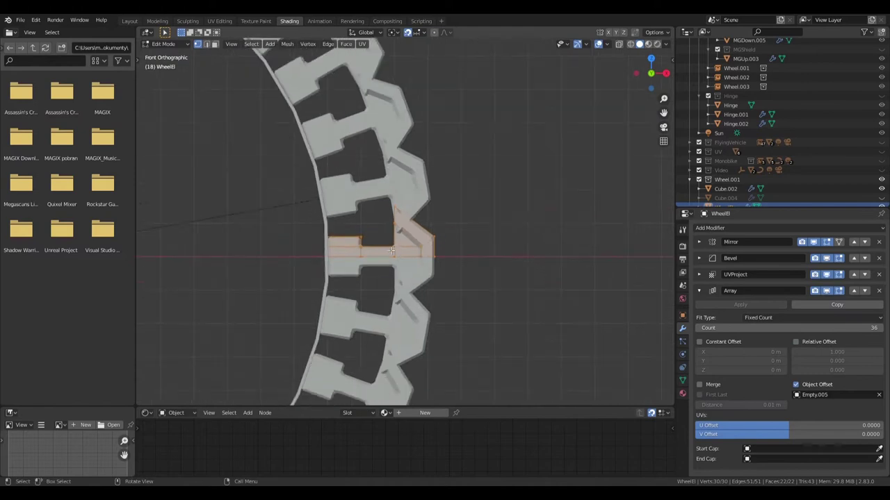
pyautogui.scroll(3, 417, 236)
pyautogui.press('k')
pyautogui.press('z')
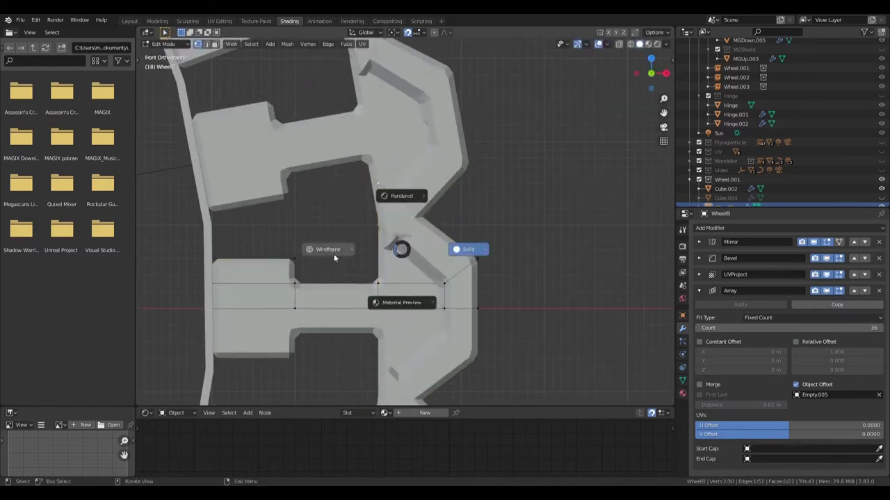
pyautogui.click(333, 254)
pyautogui.moveTo(363, 144); pyautogui.dragTo(407, 248)
pyautogui.press('g')
pyautogui.click(412, 271)
# Make another knife cut on the tooth, reposition it, and return to solid shading.
pyautogui.scroll(-2, 411, 271)
pyautogui.press('g')
pyautogui.click(304, 234)
pyautogui.press('k')
pyautogui.press('Escape')
pyautogui.press('g')
pyautogui.click(451, 318)
pyautogui.hotkey('shift', 'z')
pyautogui.scroll(-2, 450, 319)
# Add a Screw modifier to the inner ring band, revolving around the Y axis.
pyautogui.scroll(-3, 510, 306)
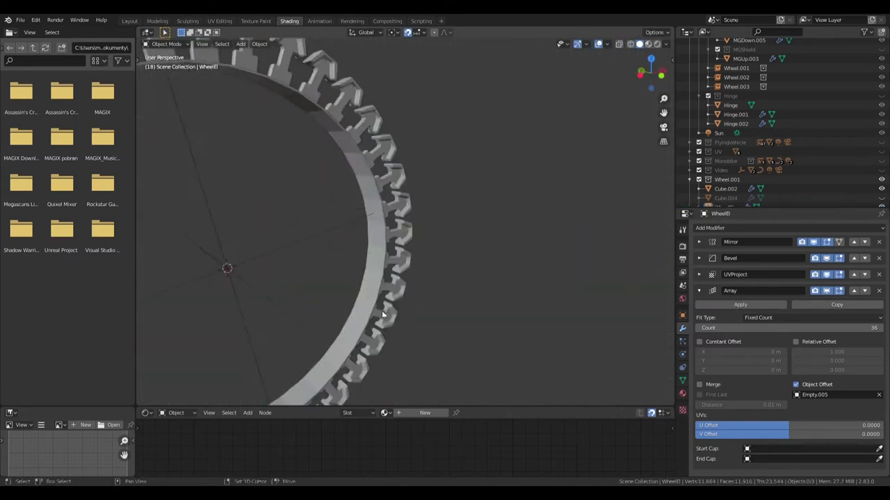
pyautogui.scroll(-2, 382, 311)
pyautogui.press('Tab')
pyautogui.click(439, 252)
pyautogui.moveTo(440, 252); pyautogui.dragTo(505, 314, button='middle')
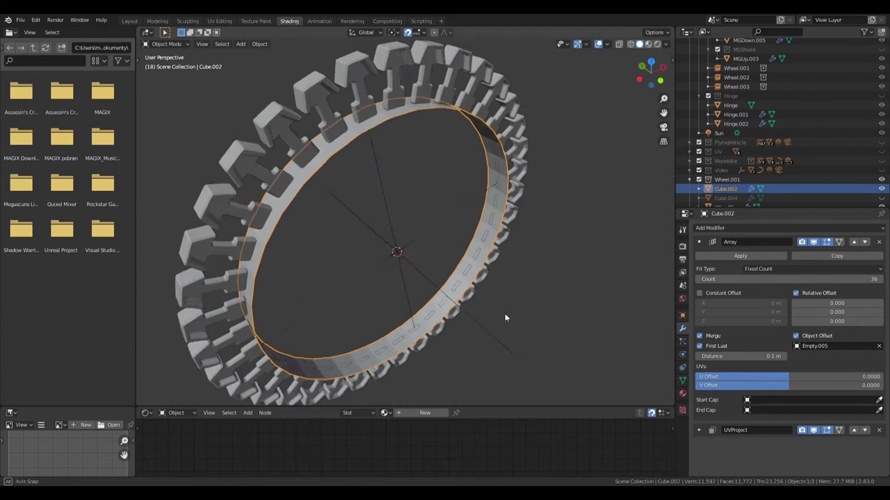
pyautogui.click(710, 228)
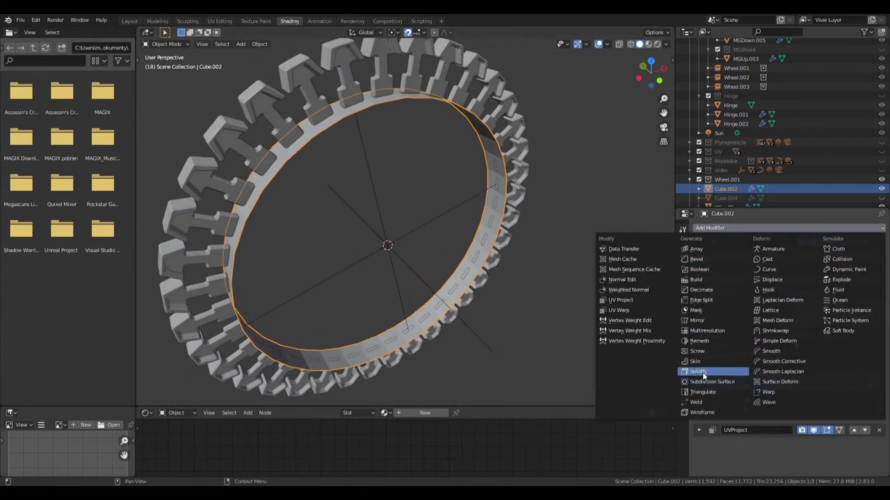
pyautogui.click(696, 351)
pyautogui.keyDown('ctrl'); pyautogui.scroll(1, 747, 392); pyautogui.keyUp('ctrl')
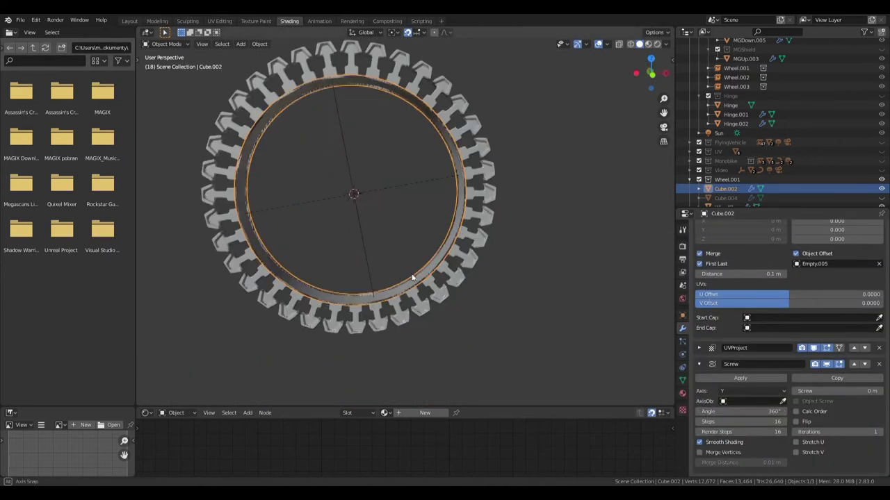
pyautogui.keyDown('ctrl'); pyautogui.scroll(1, 744, 391); pyautogui.keyUp('ctrl')
pyautogui.scroll(-2, 449, 267)
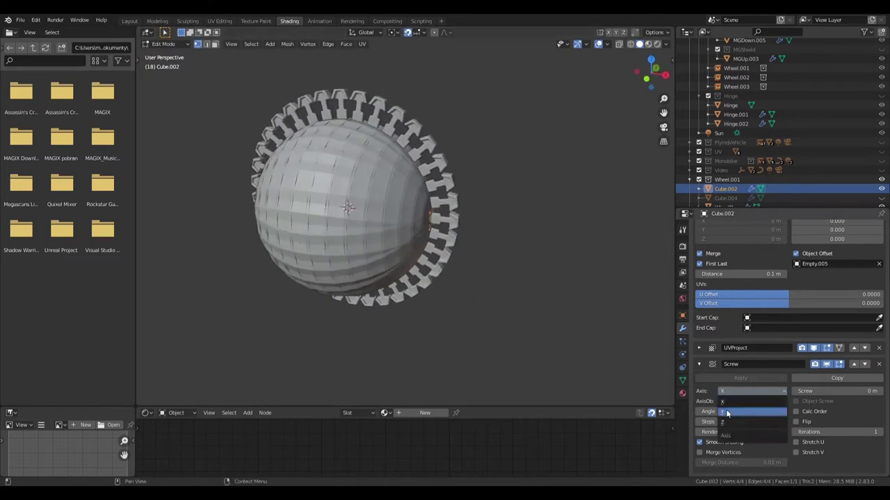
pyautogui.keyDown('ctrl'); pyautogui.scroll(-1, 725, 413); pyautogui.keyUp('ctrl')
# Add a loop cut to the ring mesh and view it in wireframe.
pyautogui.press('Tab')
pyautogui.press('KP_1')
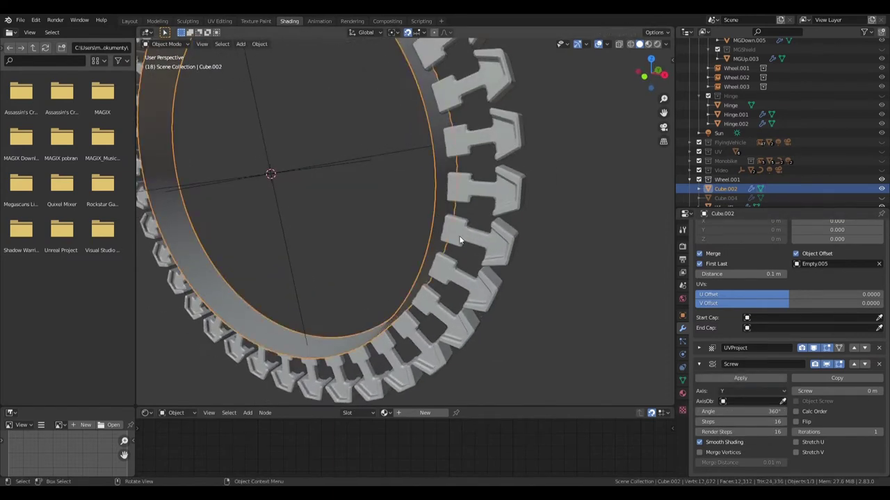
pyautogui.scroll(3, 541, 189)
pyautogui.scroll(-3, 541, 188)
pyautogui.moveTo(542, 188)
pyautogui.mouseDown(button='middle')
pyautogui.moveTo(414, 275)
pyautogui.moveTo(417, 264)
pyautogui.mouseUp(button='middle')
pyautogui.hotkey('ctrl', 'r')
pyautogui.click(415, 275)
pyautogui.hotkey('shift', 'z')
pyautogui.press('Tab')
pyautogui.moveTo(741, 260); pyautogui.dragTo(770, 274)
pyautogui.click(827, 228)
# Add a Mirror modifier to the ring and move it above UVProject.
pyautogui.click(696, 320)
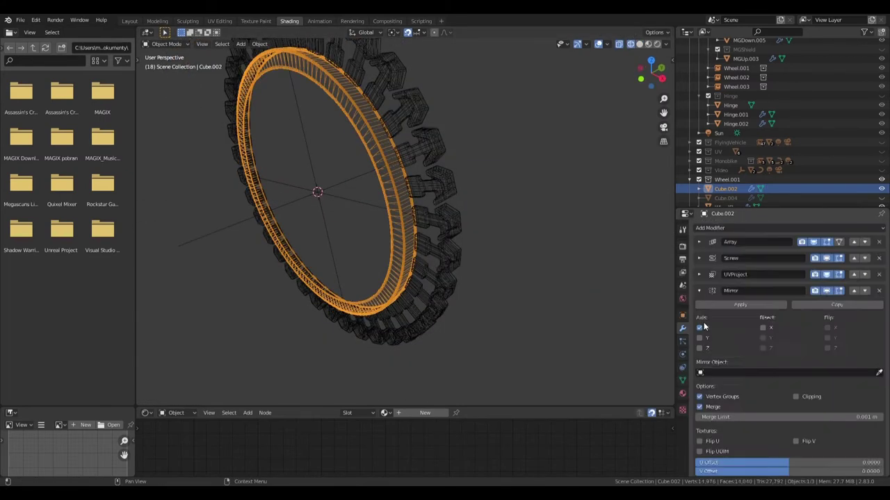
pyautogui.scroll(-1, 764, 312)
pyautogui.click(699, 328)
pyautogui.press('KP_1')
pyautogui.click(704, 284)
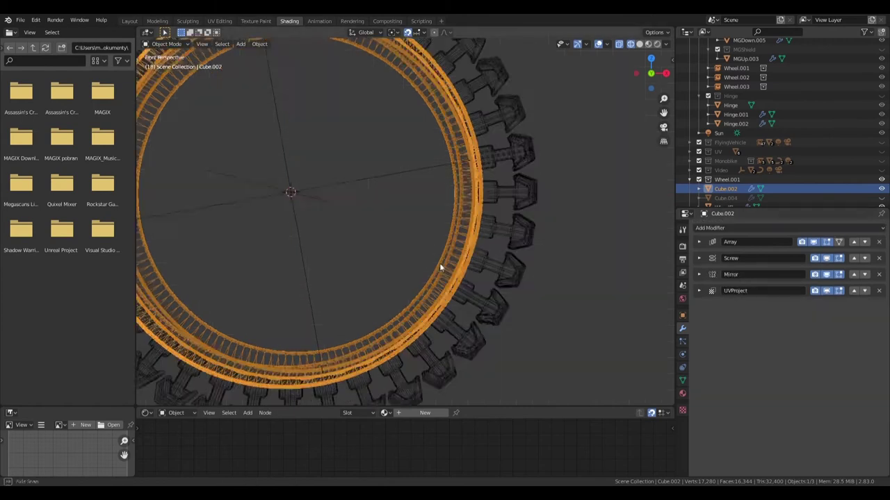
pyautogui.moveTo(439, 263); pyautogui.dragTo(459, 271, button='middle')
# Enable Screw merge vertices at 0.1 m and fix the ring's flipped normals.
pyautogui.click(699, 257)
pyautogui.moveTo(767, 356); pyautogui.dragTo(772, 356)
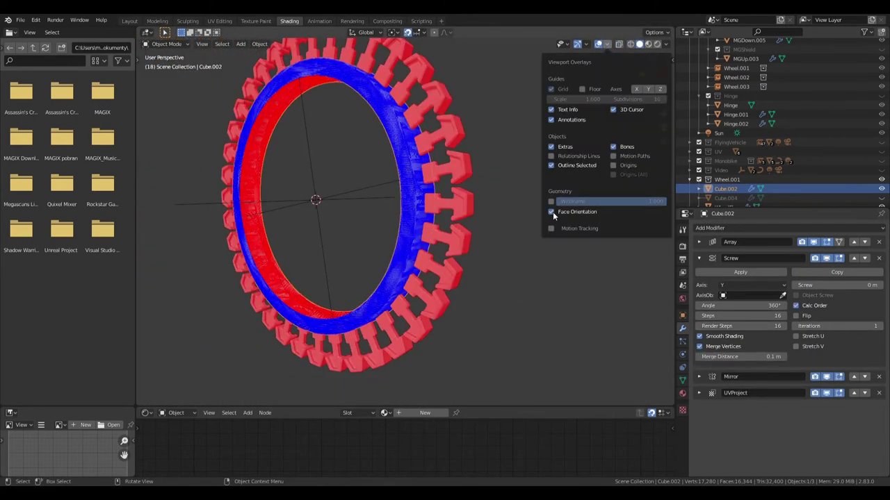
pyautogui.click(287, 44)
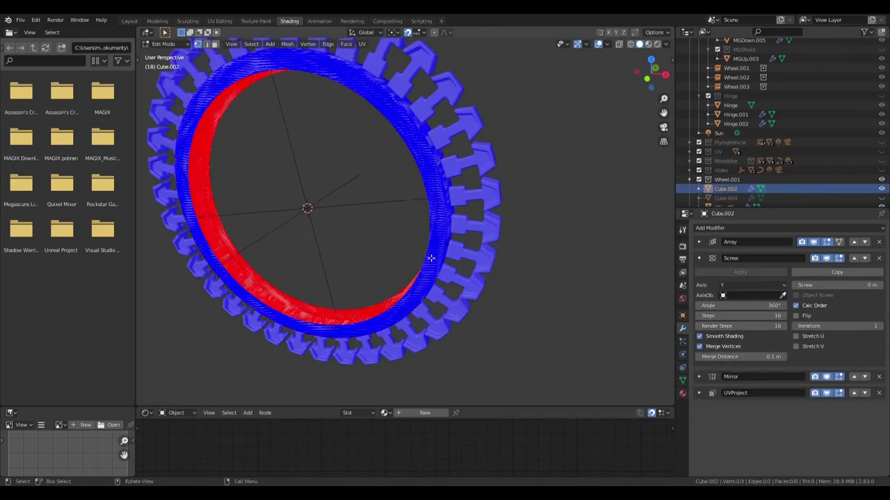
pyautogui.press('KP_1')
pyautogui.press('KP_7')
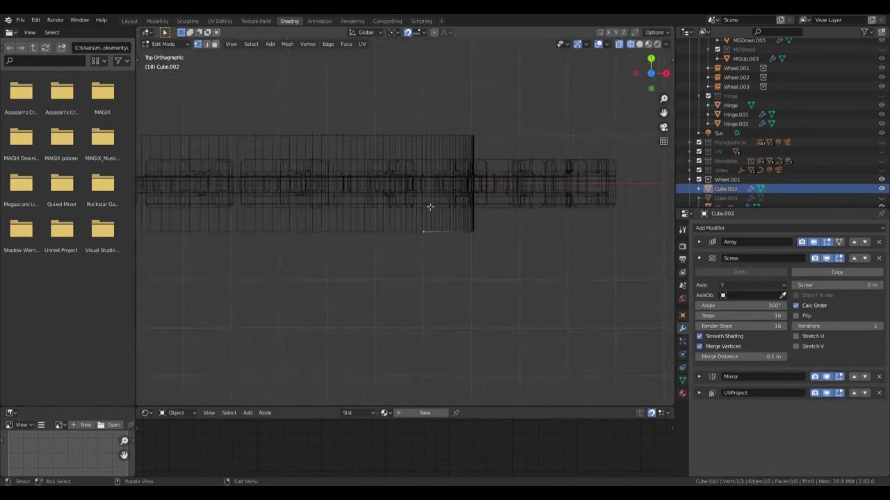
pyautogui.press('g')
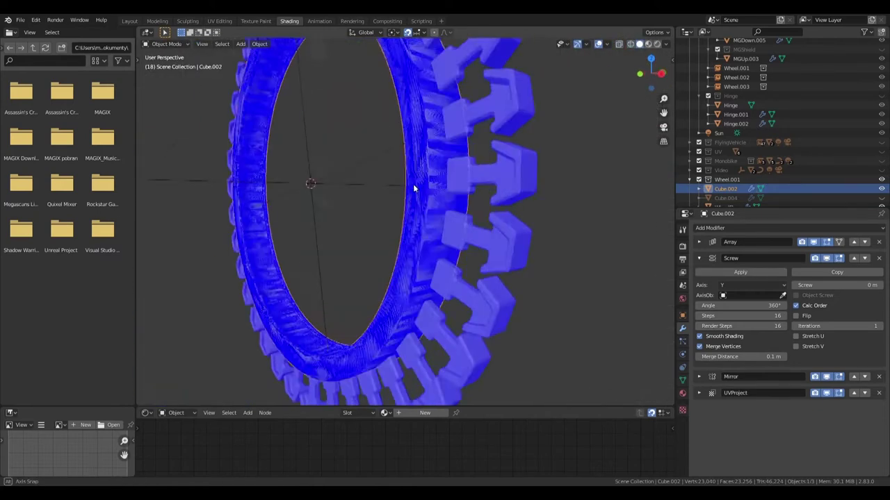
pyautogui.press('KP_1')
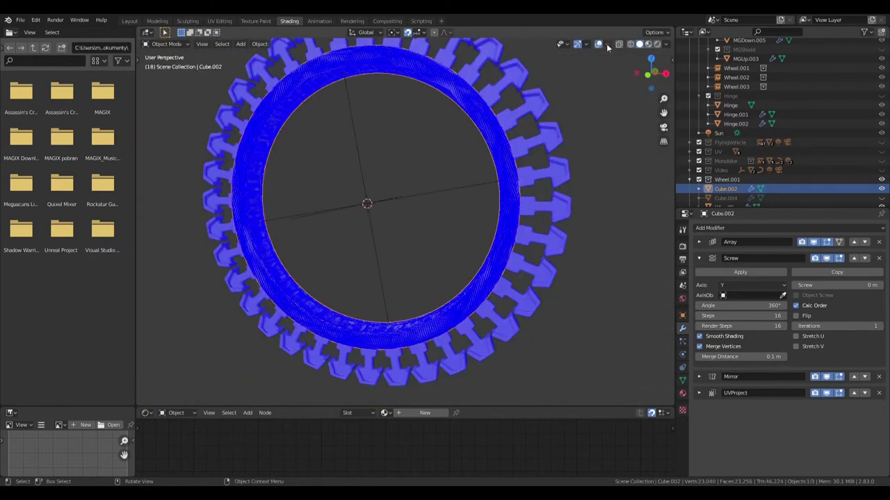
# Turn off the Face Orientation overlay colouring.
pyautogui.click(606, 43)
pyautogui.click(549, 209)
pyautogui.click(708, 228)
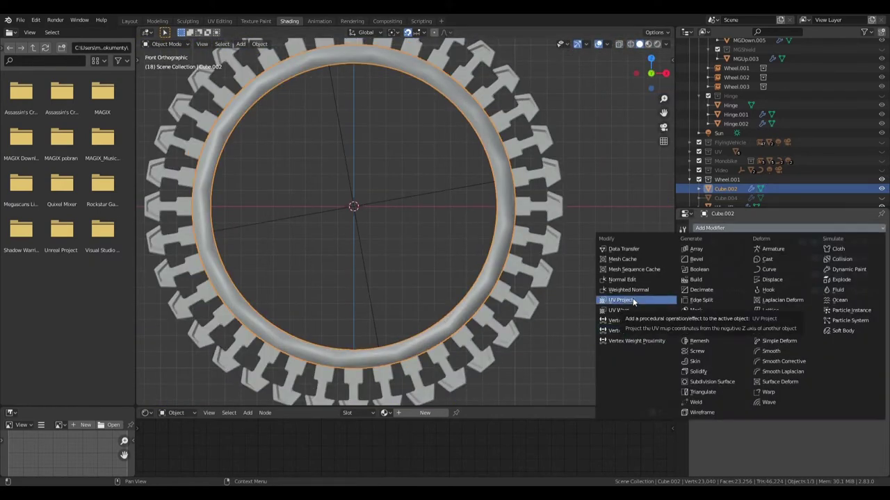
# Add an Edge Split modifier at 30° to the ring and view it in wireframe from the front.
pyautogui.click(633, 302)
pyautogui.moveTo(487, 278); pyautogui.dragTo(493, 252, button='middle')
pyautogui.press('z')
pyautogui.click(439, 302)
pyautogui.scroll(5, 421, 257)
pyautogui.press('KP_1')
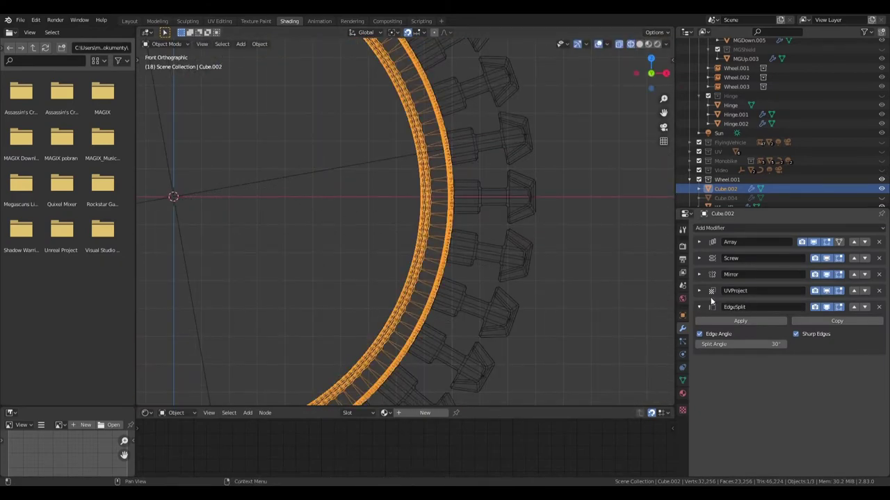
# Move one edge of the ring's teeth to a new position in Edit Mode.
pyautogui.press('Tab')
pyautogui.scroll(-3, 421, 243)
pyautogui.moveTo(421, 243); pyautogui.dragTo(424, 249, button='middle')
pyautogui.scroll(4, 444, 272)
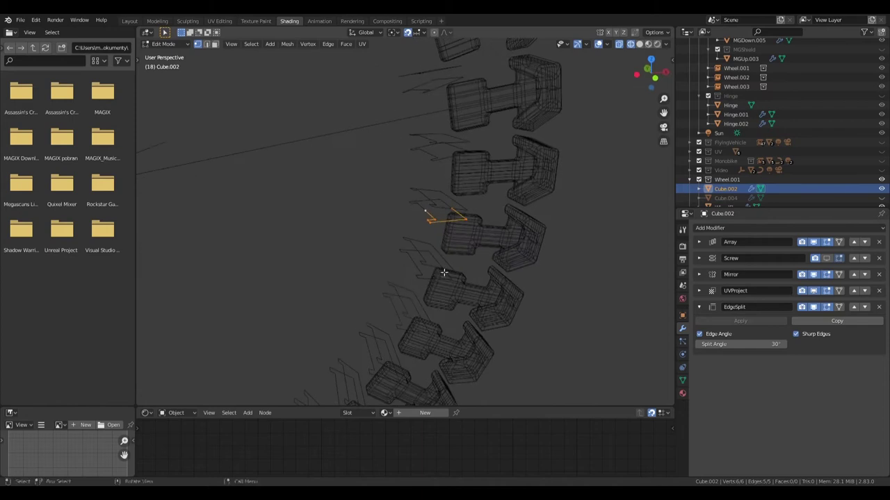
pyautogui.press('KP_1')
pyautogui.press('g')
pyautogui.click(470, 208)
pyautogui.scroll(-5, 470, 208)
pyautogui.moveTo(504, 213)
pyautogui.mouseDown(button='middle')
pyautogui.moveTo(517, 308)
pyautogui.moveTo(466, 273)
pyautogui.mouseUp(button='middle')
pyautogui.scroll(2, 466, 273)
pyautogui.press('Tab')
# Move EdgeSplit above UVProject in the stack, then add a new cube at the ring's centre.
pyautogui.click(853, 306)
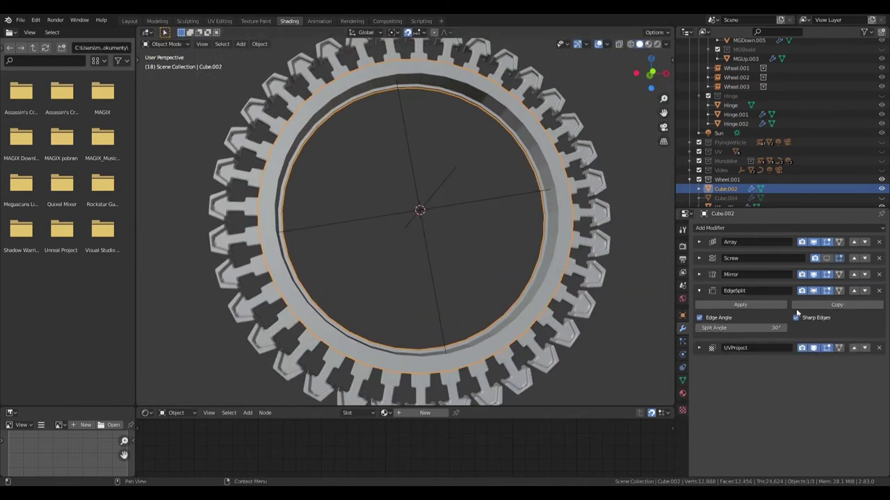
pyautogui.press('KP_1')
pyautogui.click(440, 247)
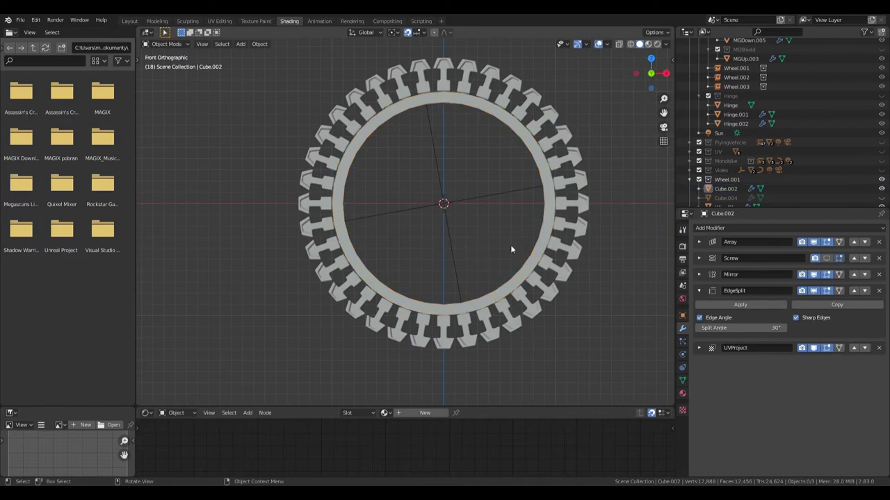
pyautogui.hotkey('shift', 'a')
pyautogui.click(399, 239)
# Shrink the new cube to about 0.2 scale and move it down and right inside the ring.
pyautogui.press('s')
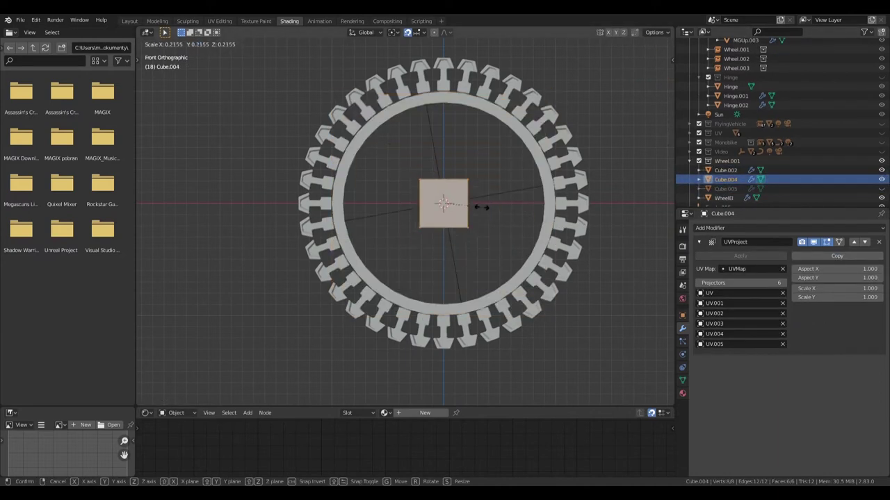
pyautogui.write('.')
pyautogui.press('Return')
pyautogui.scroll(4, 431, 218)
pyautogui.scroll(-2, 429, 194)
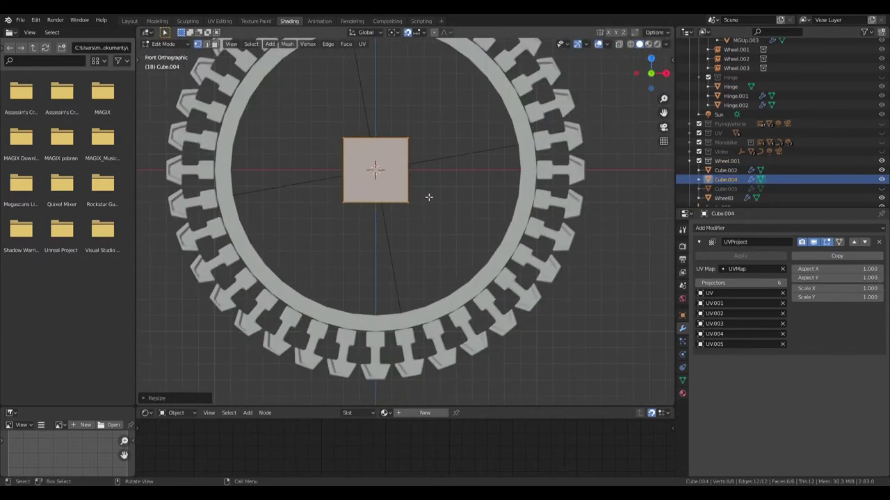
pyautogui.press('g')
pyautogui.click(502, 260)
pyautogui.moveTo(502, 260); pyautogui.dragTo(530, 304, button='middle')
pyautogui.press('KP_1')
pyautogui.moveTo(486, 264)
pyautogui.mouseDown(button='middle')
pyautogui.moveTo(452, 234)
pyautogui.moveTo(417, 265)
pyautogui.mouseUp(button='middle')
# Reduce the cube to a single face and give it a Solidify modifier of 0.5 m thickness.
pyautogui.press('Tab')
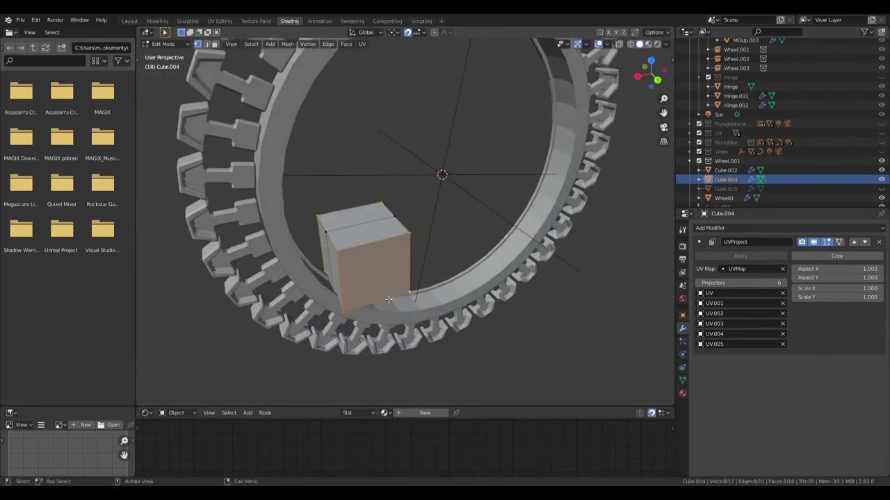
pyautogui.hotkey('shift', 'h')
pyautogui.press('KP_1')
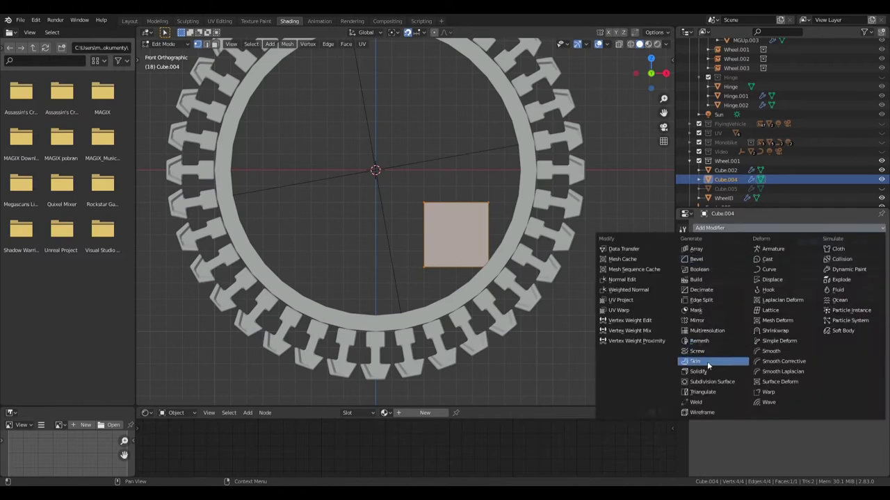
pyautogui.click(698, 372)
pyautogui.moveTo(417, 208); pyautogui.dragTo(487, 195, button='middle')
pyautogui.doubleClick(740, 364)
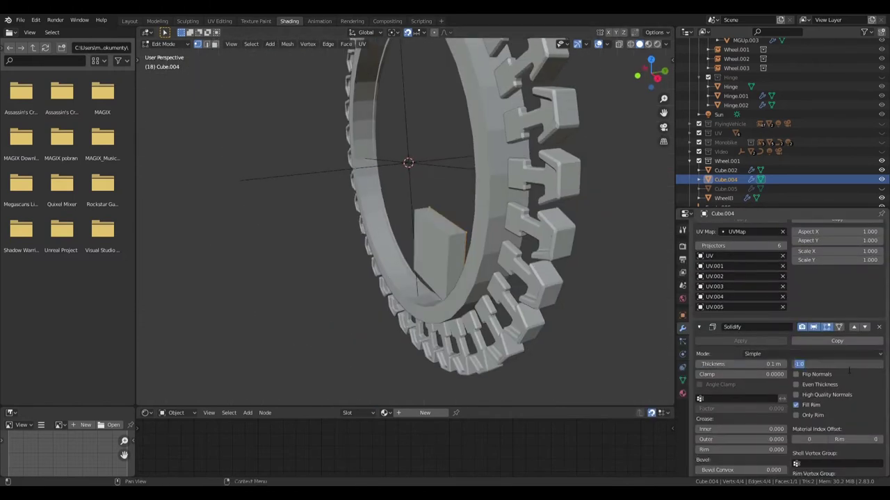
pyautogui.moveTo(486, 278); pyautogui.dragTo(595, 308, button='middle')
pyautogui.write('0.5 m')
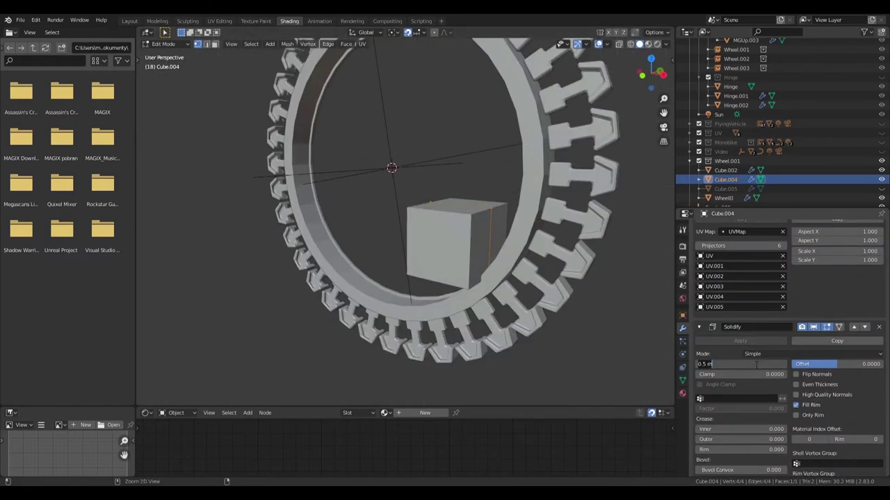
pyautogui.press('Return')
pyautogui.press('KP_1')
pyautogui.click(699, 327)
# Add a Subdivision Surface modifier and taper the blob by scaling its left-side vertices.
pyautogui.click(719, 227)
pyautogui.click(712, 374)
pyautogui.scroll(2, 408, 183)
pyautogui.press('b')
pyautogui.moveTo(408, 183); pyautogui.dragTo(459, 292)
pyautogui.press('g')
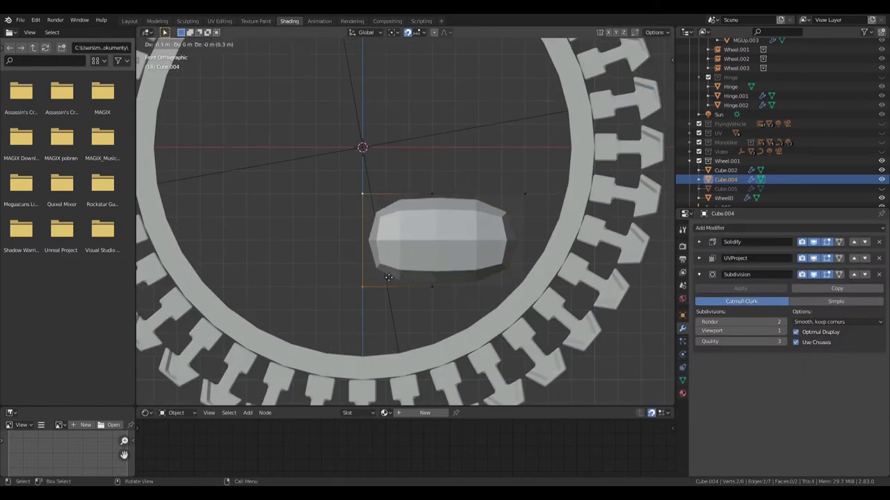
pyautogui.press('BackSpace')
pyautogui.press('BackSpace')
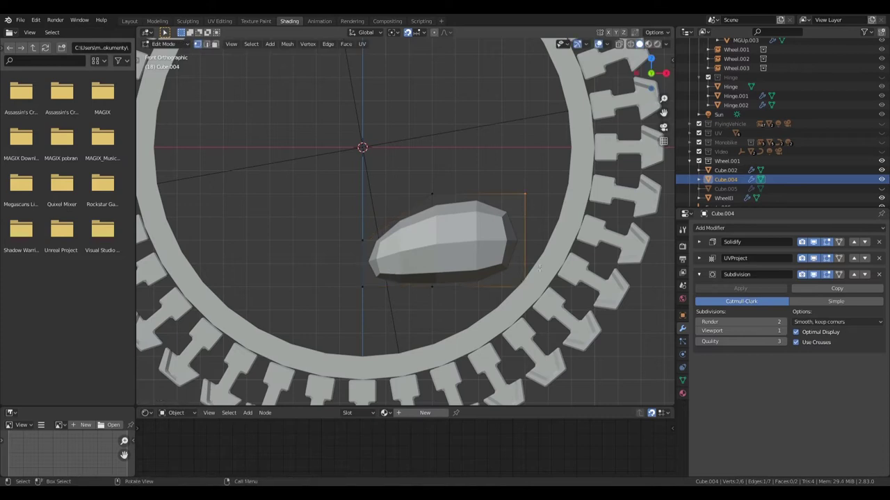
# Separate the selected part of the blob into a new object, Cube.006.
pyautogui.press('Tab')
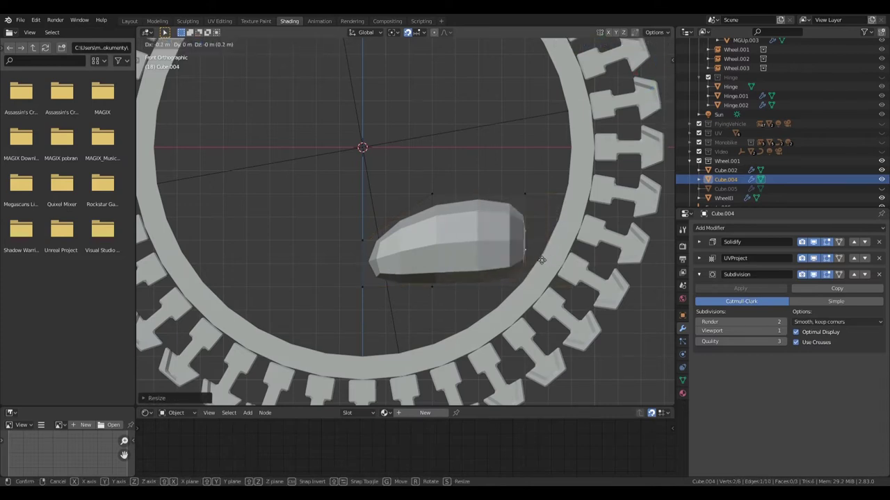
pyautogui.moveTo(581, 257); pyautogui.dragTo(489, 303, button='middle')
pyautogui.press('KP_1')
pyautogui.scroll(-1, 474, 285)
pyautogui.scroll(1, 415, 270)
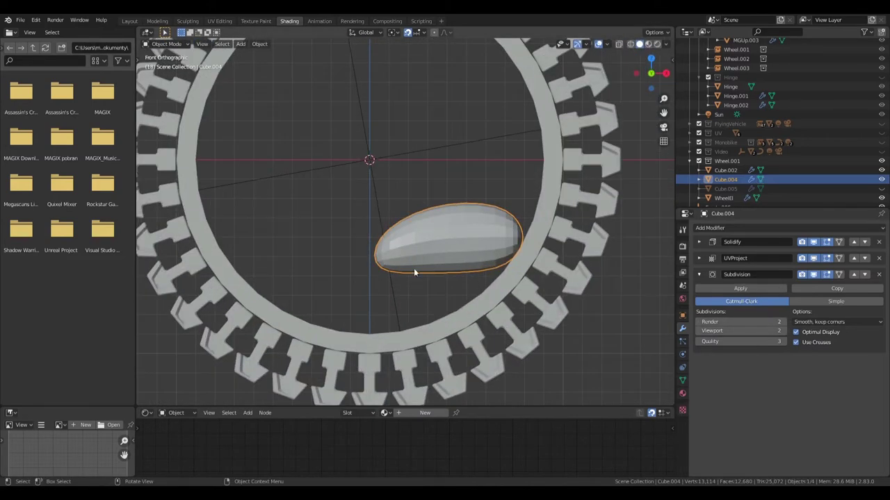
pyautogui.press('Tab')
pyautogui.scroll(1, 407, 270)
pyautogui.click(410, 267)
pyautogui.press('Tab')
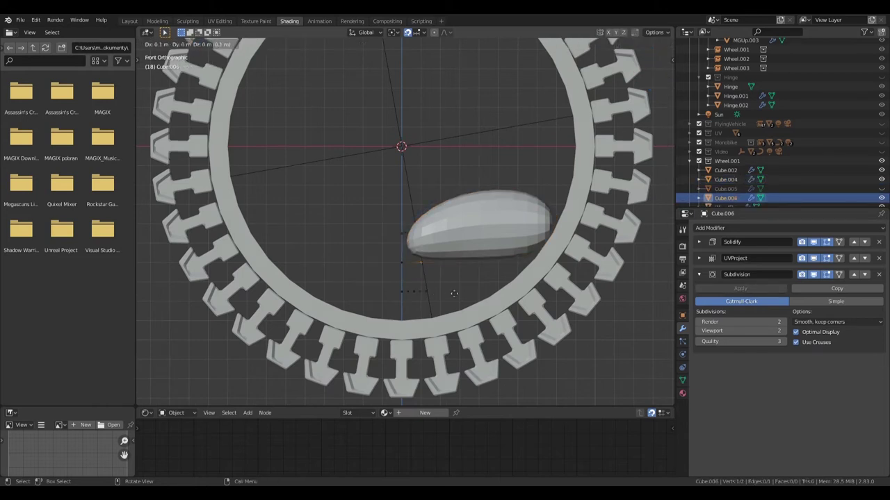
# Place the sphere and drop a duplicate of it beside the original.
pyautogui.click(479, 353)
pyautogui.moveTo(479, 353)
pyautogui.mouseDown(button='middle')
pyautogui.moveTo(496, 331)
pyautogui.moveTo(456, 269)
pyautogui.mouseUp(button='middle')
pyautogui.press('KP_1')
pyautogui.hotkey('shift', 'd')
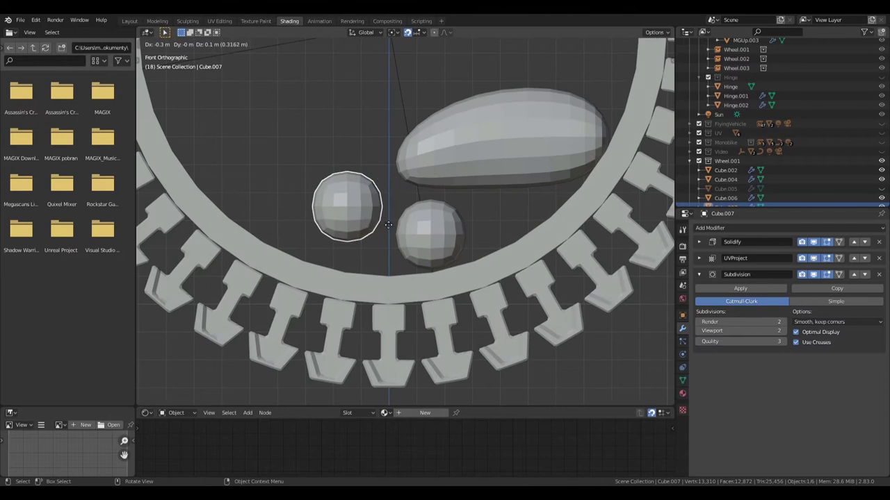
pyautogui.click(431, 239)
# Extrude and stretch the duplicate's side vertices into a long curved tube.
pyautogui.press('Tab')
pyautogui.press('g')
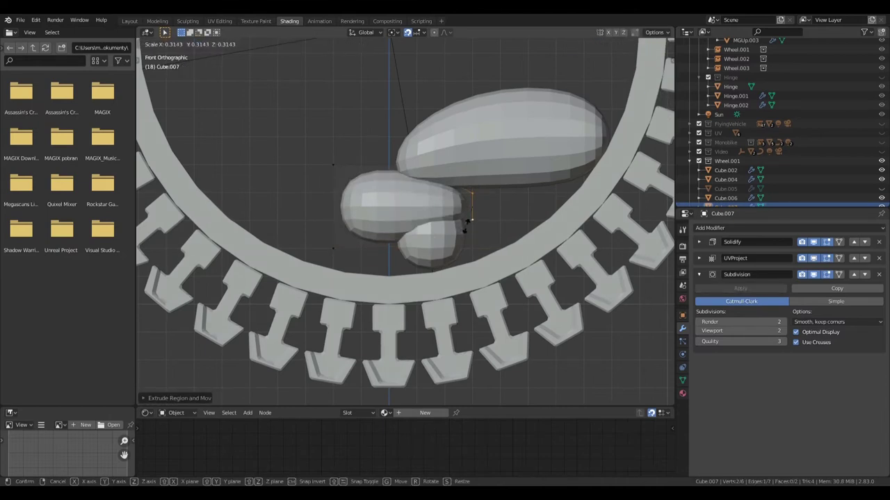
pyautogui.click(468, 220)
pyautogui.scroll(-2, 428, 281)
pyautogui.scroll(2, 449, 271)
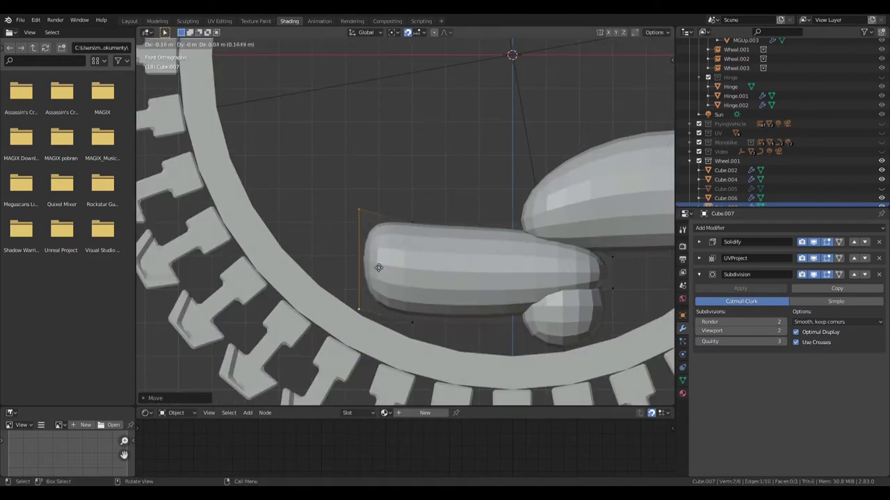
pyautogui.scroll(-3, 368, 223)
pyautogui.click(363, 221)
# Shift one edge of the new tube to the left in wireframe view.
pyautogui.hotkey('shift', 'z')
pyautogui.scroll(2, 369, 243)
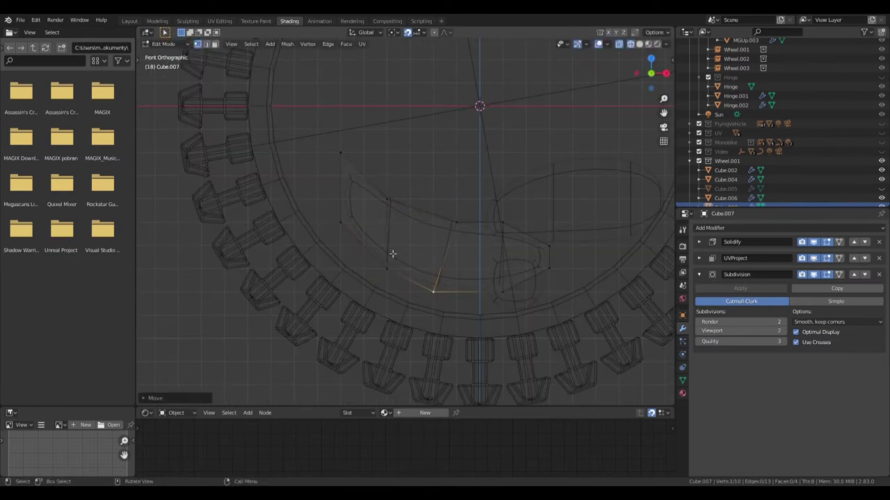
pyautogui.click(341, 187)
pyautogui.keyDown('shift'); pyautogui.moveTo(341, 187); pyautogui.dragTo(381, 225, button='middle'); pyautogui.keyUp('shift')
pyautogui.press('g')
pyautogui.press('Tab')
pyautogui.hotkey('shift', 'z')
pyautogui.moveTo(324, 243); pyautogui.dragTo(389, 208, button='middle')
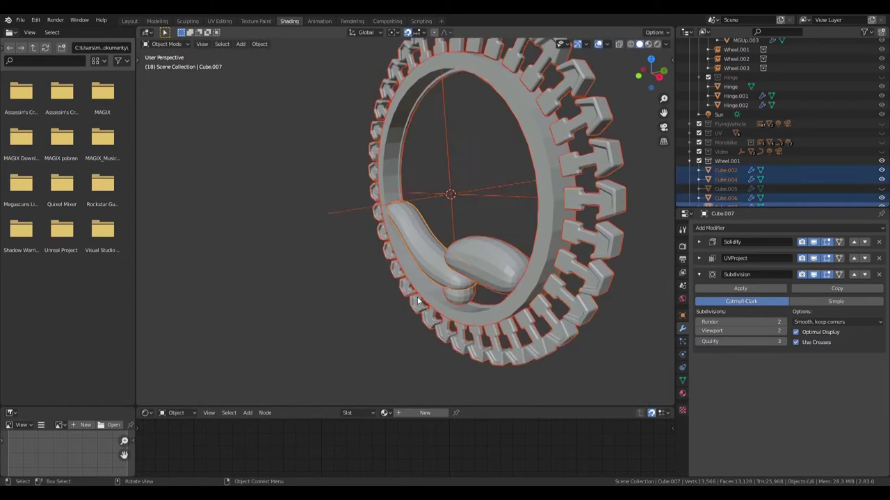
pyautogui.press('KP_1')
pyautogui.scroll(2, 453, 272)
# Select the small sphere at the pipe's end and set its Solidify thickness to 0.5 m.
pyautogui.click(545, 233)
pyautogui.scroll(2, 544, 252)
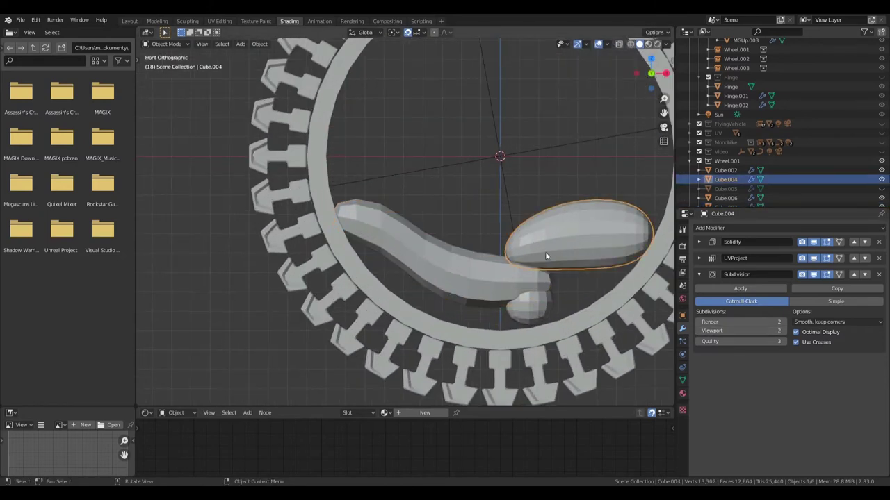
pyautogui.click(459, 300)
pyautogui.click(700, 242)
pyautogui.write('1')
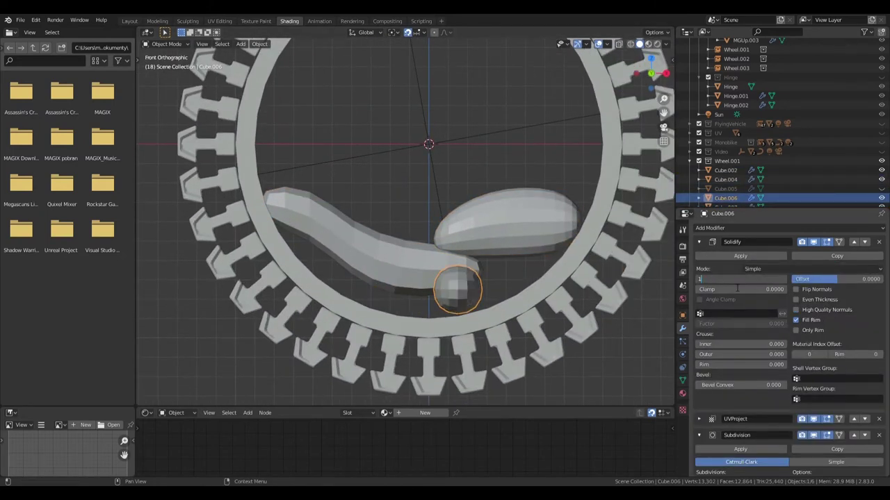
pyautogui.write('m')
pyautogui.press('KP_1')
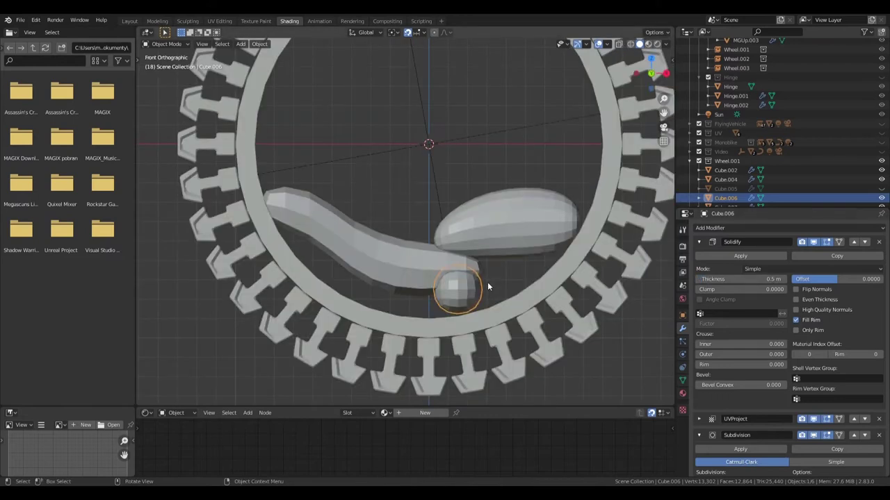
pyautogui.scroll(-2, 487, 282)
pyautogui.scroll(2, 487, 282)
# Remove the Solidify modifier from the small sphere piece.
pyautogui.press('g')
pyautogui.click(560, 217)
pyautogui.hotkey('shift', 'z')
pyautogui.press('KP_Decimal')
pyautogui.scroll(-2, 473, 246)
pyautogui.scroll(-2, 472, 246)
pyautogui.click(879, 242)
pyautogui.moveTo(486, 264); pyautogui.dragTo(526, 254, button='middle')
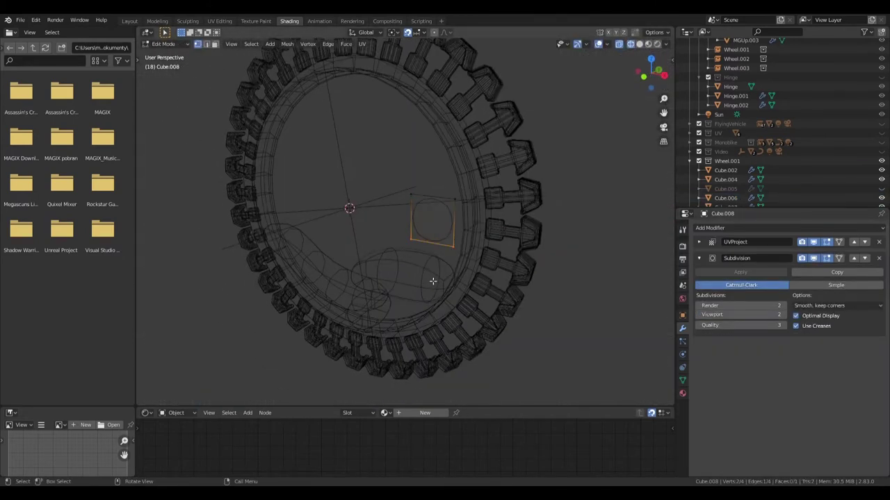
pyautogui.press('KP_1')
pyautogui.scroll(3, 526, 255)
# Scale the square face to 0.3, then enlarge it by 1.1.
pyautogui.press('s')
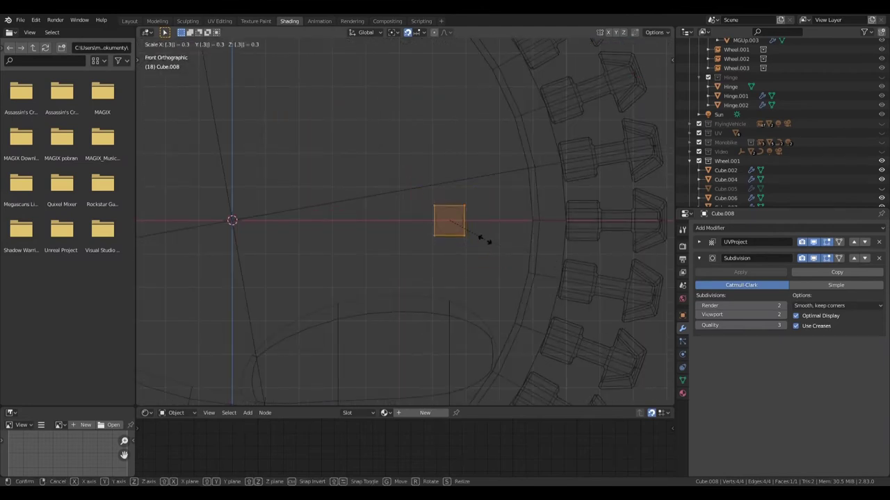
pyautogui.press('Return')
pyautogui.scroll(3, 489, 241)
pyautogui.press('n')
pyautogui.write('s')
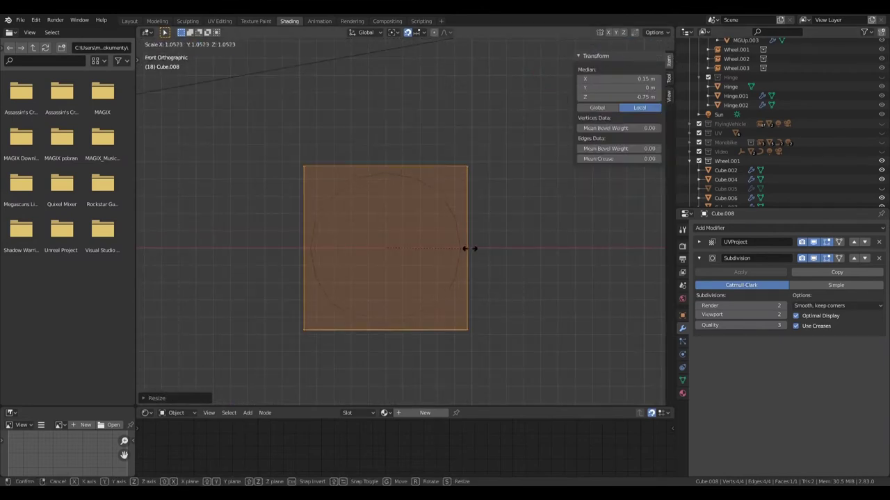
pyautogui.write('1.1')
pyautogui.press('Return')
# Extrude the face by -0.2 into a capsule and bring up the Add Modifier list.
pyautogui.scroll(-2, 473, 248)
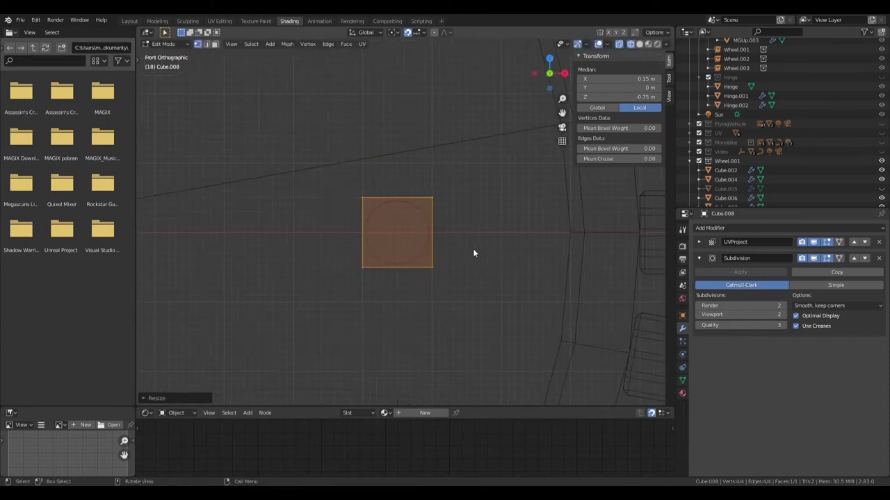
pyautogui.press('KP_3')
pyautogui.write('e-0.2')
pyautogui.press('Return')
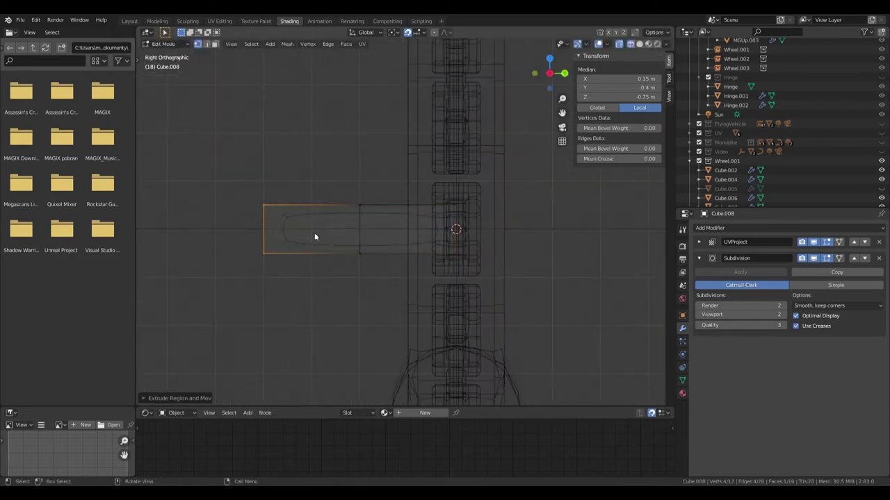
pyautogui.press('Tab')
pyautogui.moveTo(314, 237); pyautogui.dragTo(389, 229, button='middle')
pyautogui.click(709, 228)
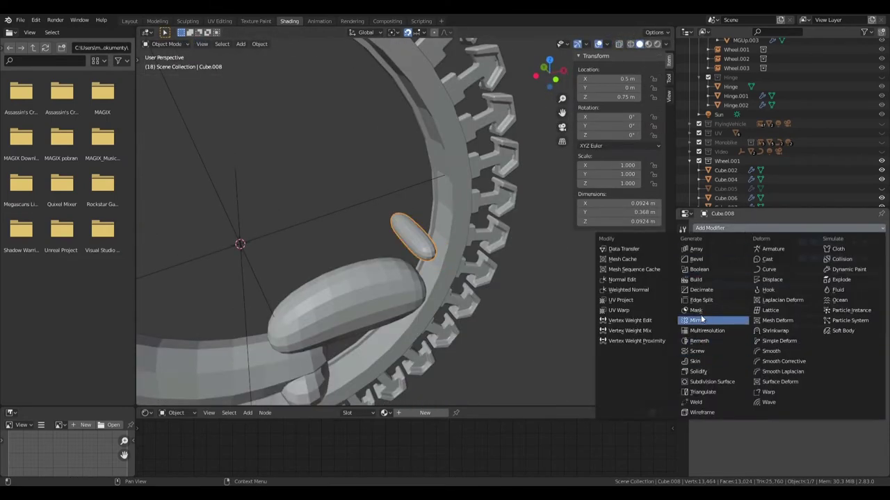
# Add a Mirror modifier on Y to the capsule and delete its mirrored half.
pyautogui.click(696, 319)
pyautogui.press('Tab')
pyautogui.moveTo(651, 311); pyautogui.dragTo(384, 215, button='middle')
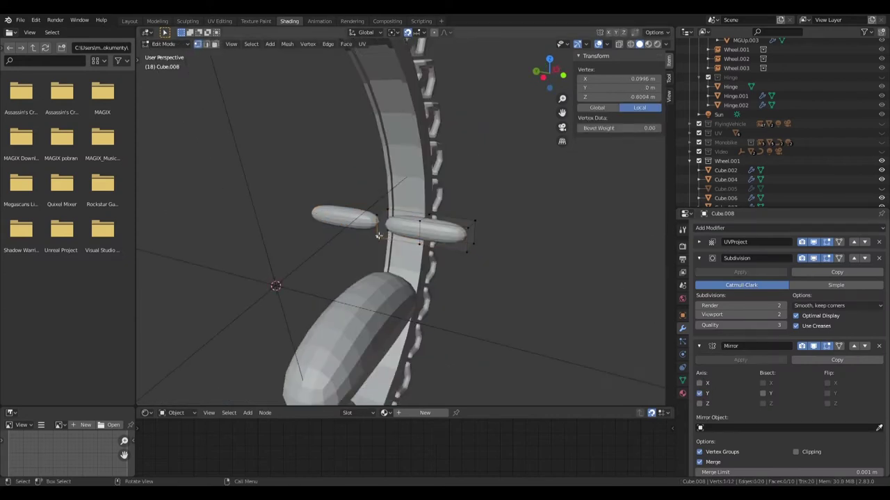
pyautogui.press('KP_3')
pyautogui.hotkey('alt', 'z')
pyautogui.press('x')
pyautogui.click(450, 292)
pyautogui.press('Tab')
pyautogui.moveTo(450, 293)
pyautogui.mouseDown(button='middle')
pyautogui.moveTo(481, 322)
pyautogui.moveTo(477, 303)
pyautogui.mouseUp(button='middle')
pyautogui.press('KP_3')
pyautogui.hotkey('alt', 'z')
# Add a loop cut across the rod and slide it into the middle.
pyautogui.press('Tab')
pyautogui.click(473, 243)
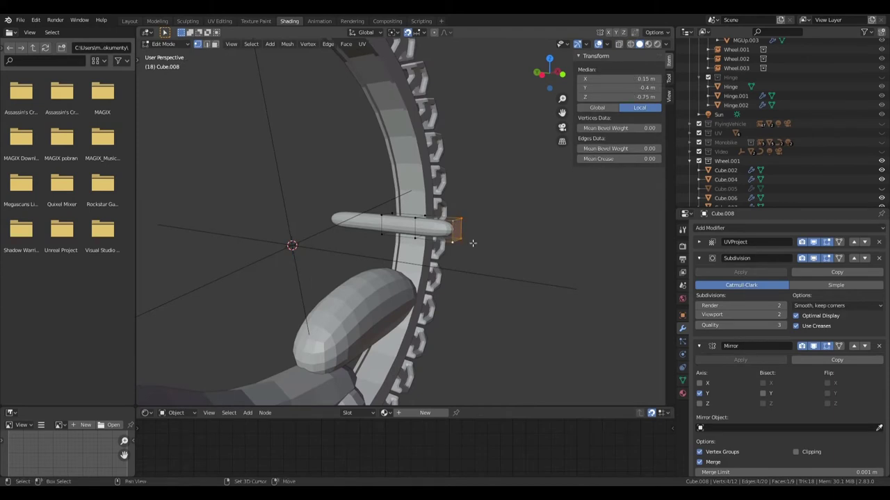
pyautogui.hotkey('ctrl', 'r')
pyautogui.click(472, 242)
pyautogui.moveTo(472, 242); pyautogui.dragTo(428, 224, button='middle')
pyautogui.press('KP_3')
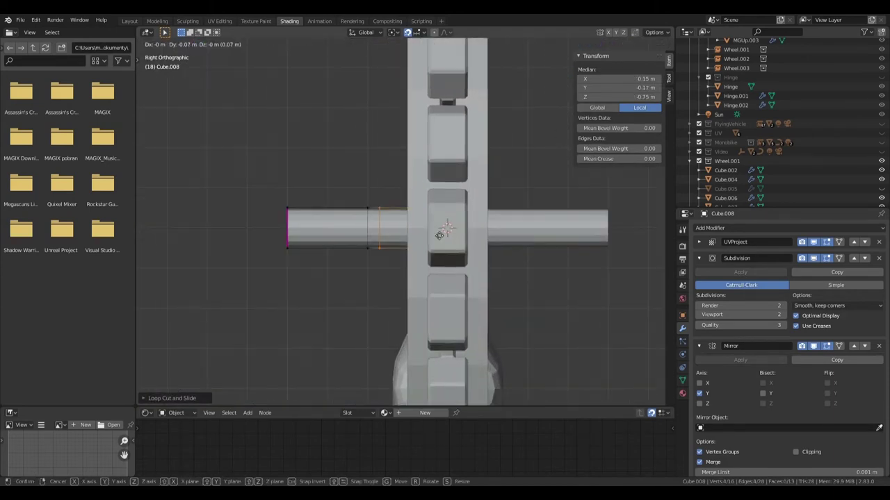
pyautogui.click(396, 232)
# Select the middle loop and scale it down to form a thin rod.
pyautogui.hotkey('alt', 'z')
pyautogui.click(456, 218)
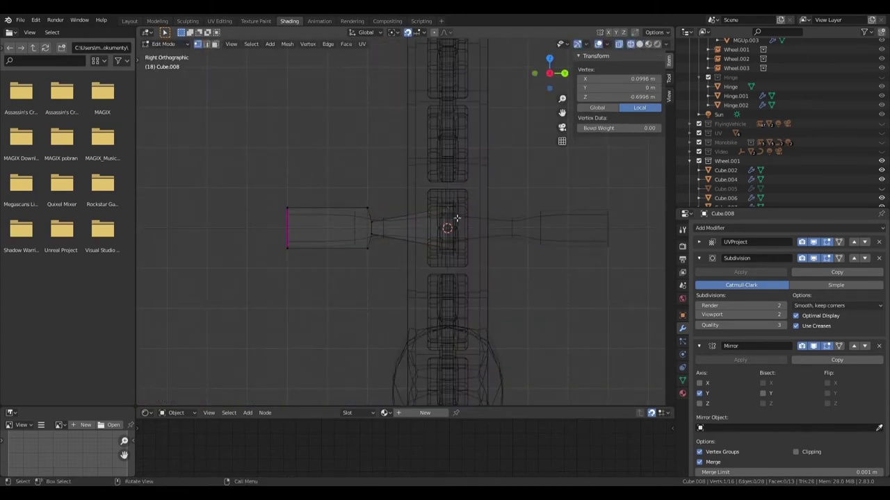
pyautogui.moveTo(437, 183); pyautogui.dragTo(490, 281)
pyautogui.press('s')
pyautogui.moveTo(370, 223); pyautogui.dragTo(354, 203, button='middle')
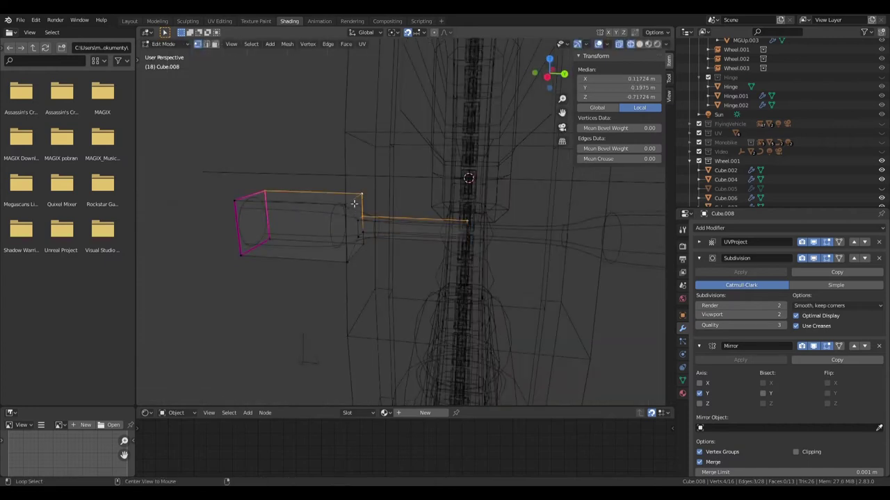
pyautogui.press('`')
pyautogui.click(595, 230)
pyautogui.hotkey('alt', 'z')
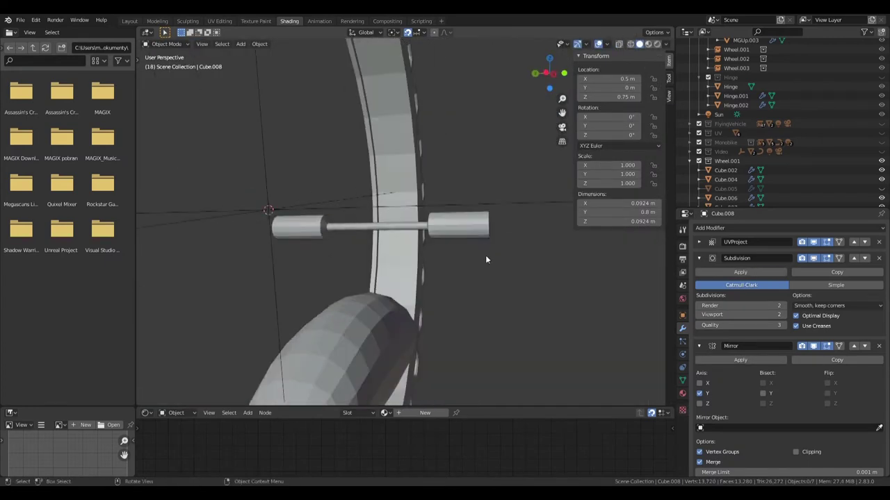
# Select the whole rod and scale it about the 3D Cursor pivot to stretch it.
pyautogui.hotkey('alt', 'z')
pyautogui.scroll(2, 429, 264)
pyautogui.hotkey('ctrl', 'l')
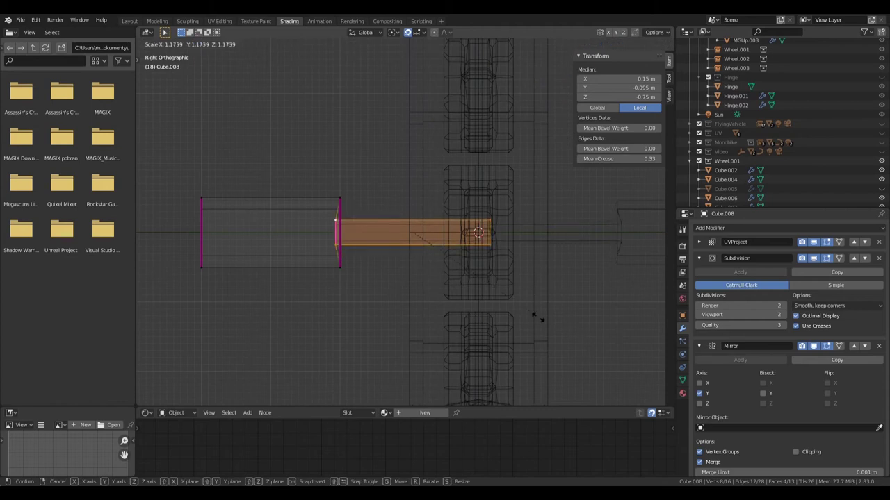
pyautogui.click(417, 32)
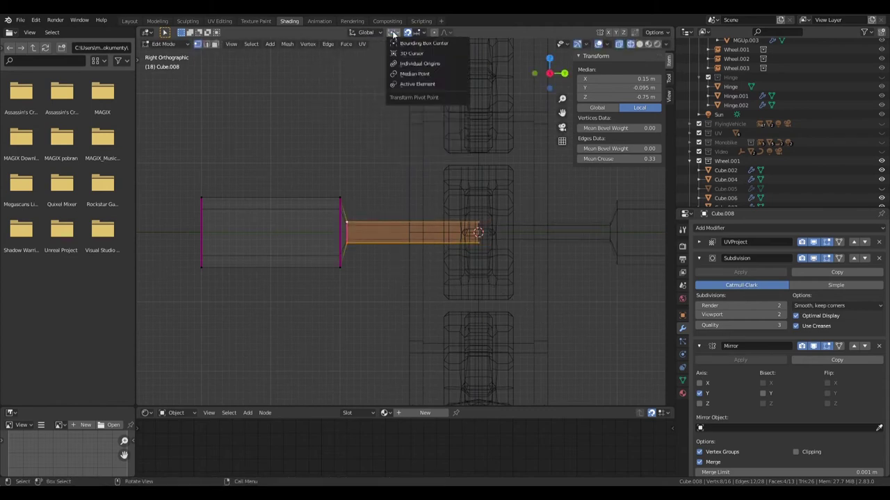
pyautogui.click(414, 59)
pyautogui.press('s')
pyautogui.click(402, 146)
pyautogui.press('Tab')
pyautogui.hotkey('alt', 'z')
pyautogui.moveTo(436, 288); pyautogui.dragTo(485, 236, button='middle')
# Duplicate the rod's end faces in place, viewed from the top in X-ray.
pyautogui.press('Tab')
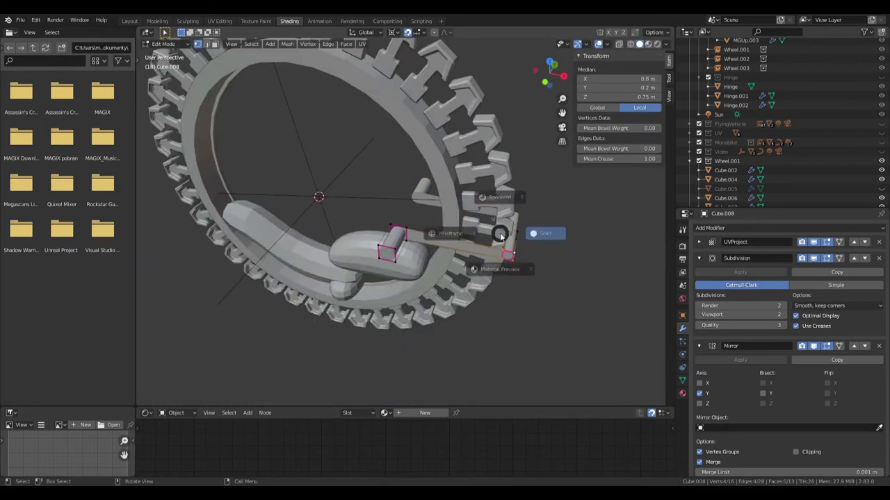
pyautogui.hotkey('alt', 'z')
pyautogui.press('KP_1')
pyautogui.scroll(3, 416, 262)
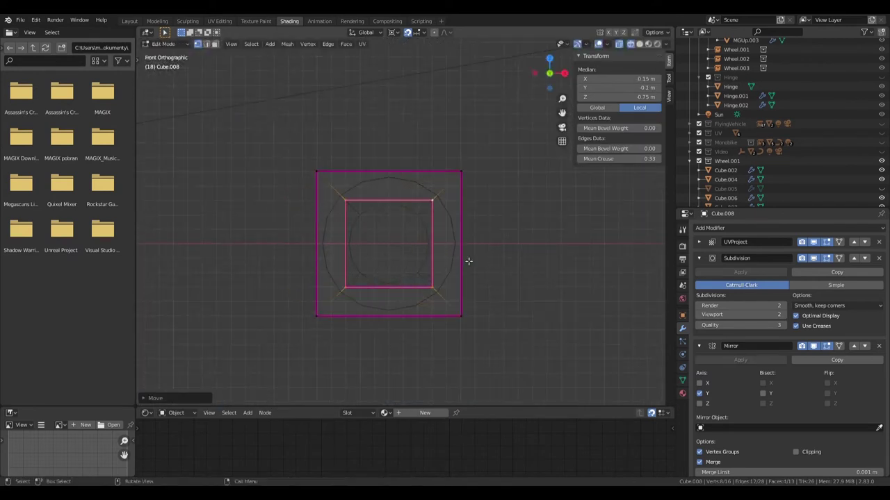
pyautogui.press('Tab')
pyautogui.hotkey('alt', 'z')
pyautogui.scroll(-5, 416, 262)
pyautogui.moveTo(416, 262); pyautogui.dragTo(447, 264, button='middle')
pyautogui.scroll(5, 447, 264)
pyautogui.press('Tab')
pyautogui.scroll(-3, 428, 278)
pyautogui.scroll(4, 445, 282)
pyautogui.press('KP_7')
pyautogui.rightClick(469, 192)
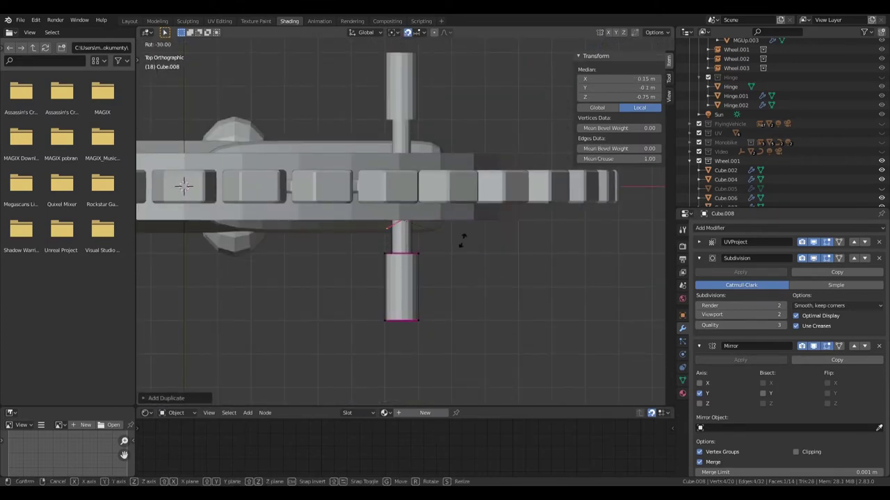
# Rotate and extrude the duplicated face into an arm, then shift the arm sideways.
pyautogui.press('KP_1')
pyautogui.scroll(-2, 452, 184)
pyautogui.press('r')
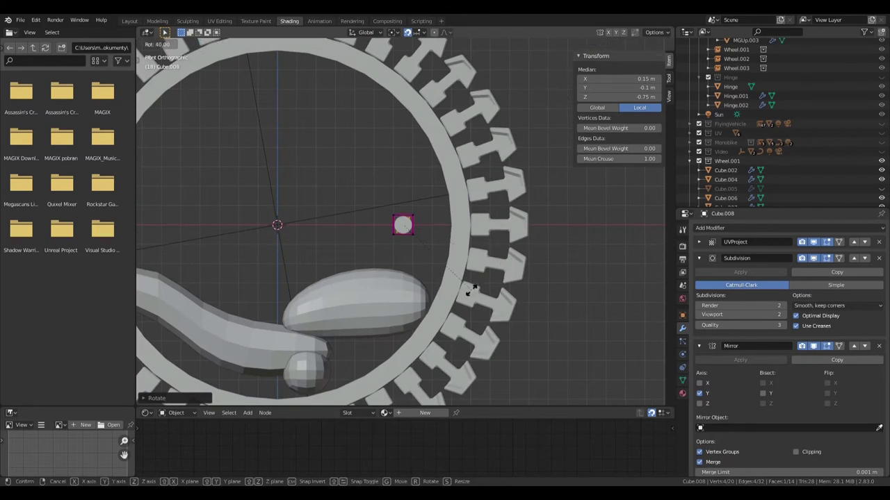
pyautogui.click(526, 326)
pyautogui.moveTo(448, 275); pyautogui.dragTo(454, 267, button='middle')
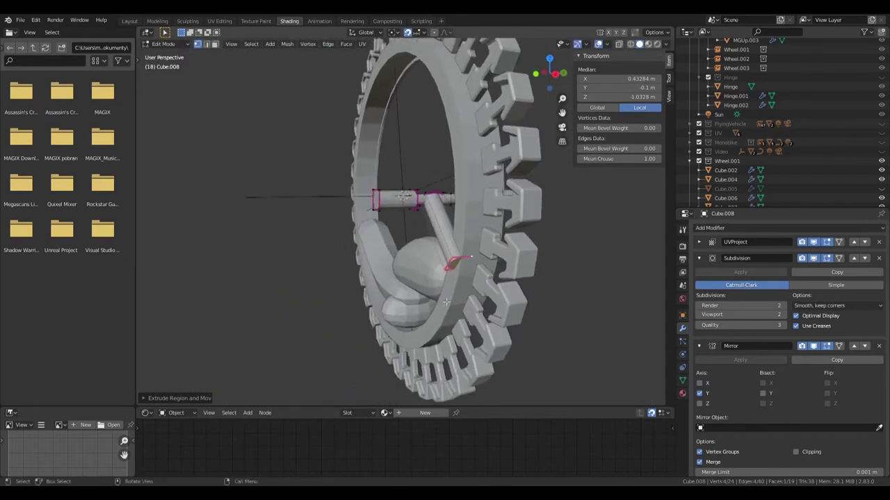
pyautogui.press('KP_3')
pyautogui.scroll(2, 553, 285)
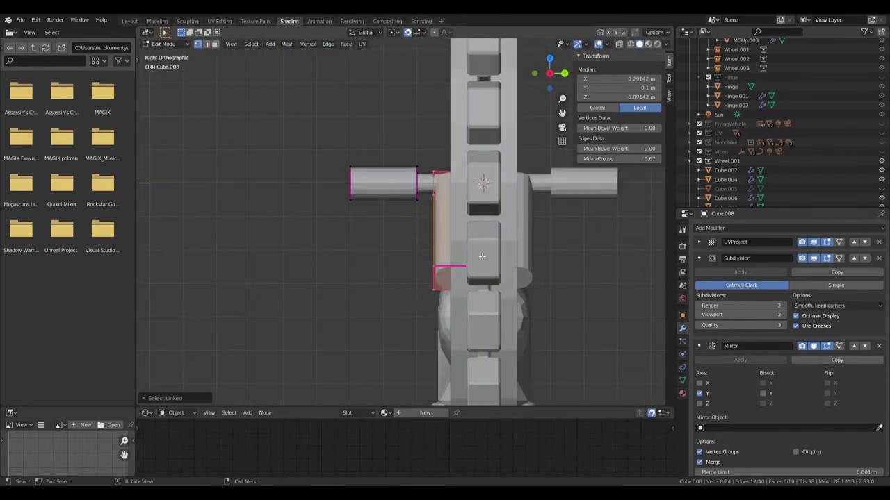
pyautogui.hotkey('alt', 'z')
pyautogui.scroll(1, 552, 285)
pyautogui.press('g')
pyautogui.click(529, 284)
# Duplicate the arm's square end face and rotate it 30° to form the tilted block.
pyautogui.press('Tab')
pyautogui.hotkey('alt', 'z')
pyautogui.moveTo(529, 285)
pyautogui.mouseDown(button='middle')
pyautogui.moveTo(323, 320)
pyautogui.moveTo(467, 261)
pyautogui.moveTo(426, 245)
pyautogui.mouseUp(button='middle')
pyautogui.press('Tab')
pyautogui.press('KP_1')
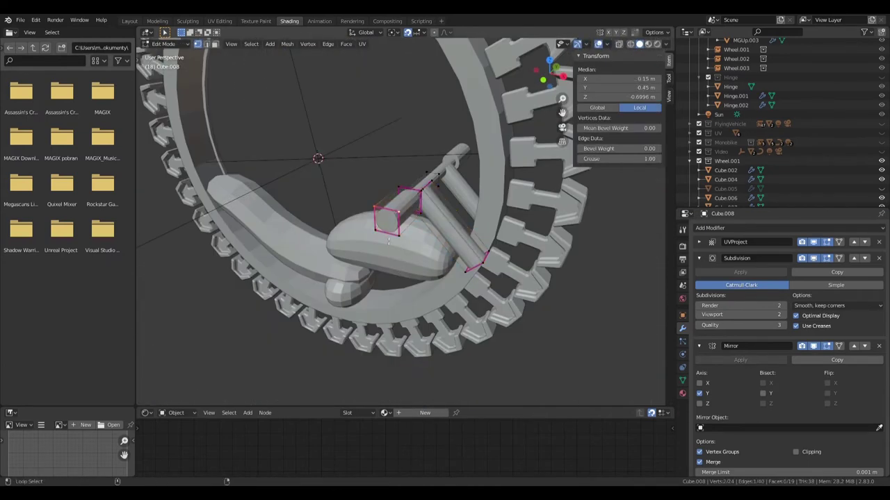
pyautogui.press('KP_1')
pyautogui.scroll(4, 496, 319)
pyautogui.press('g')
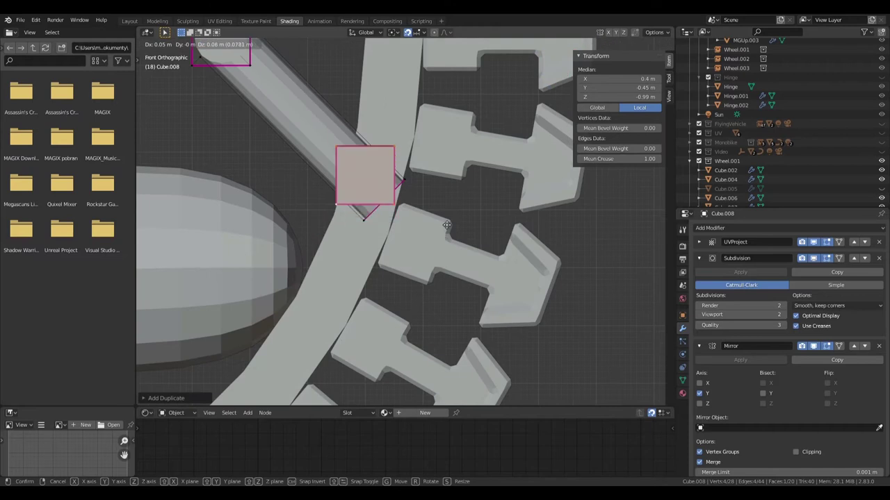
pyautogui.write('r30')
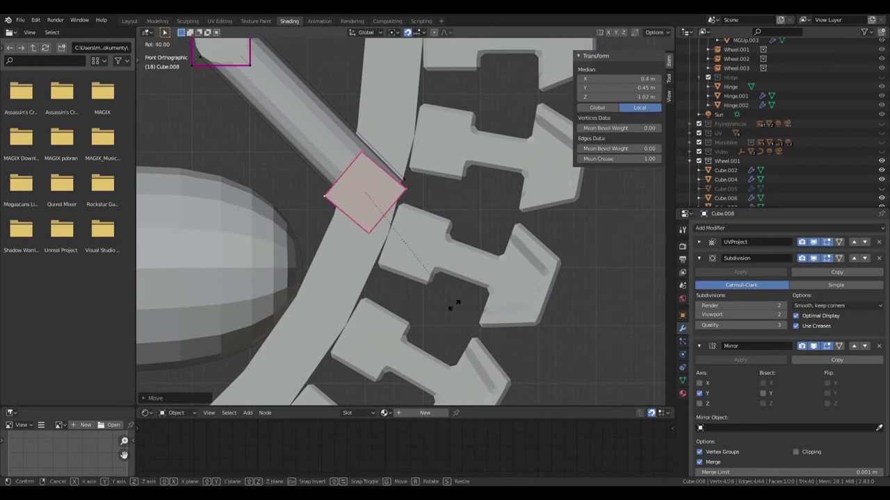
pyautogui.press('Return')
pyautogui.scroll(3, 431, 254)
pyautogui.press('KP_3')
pyautogui.scroll(-4, 378, 243)
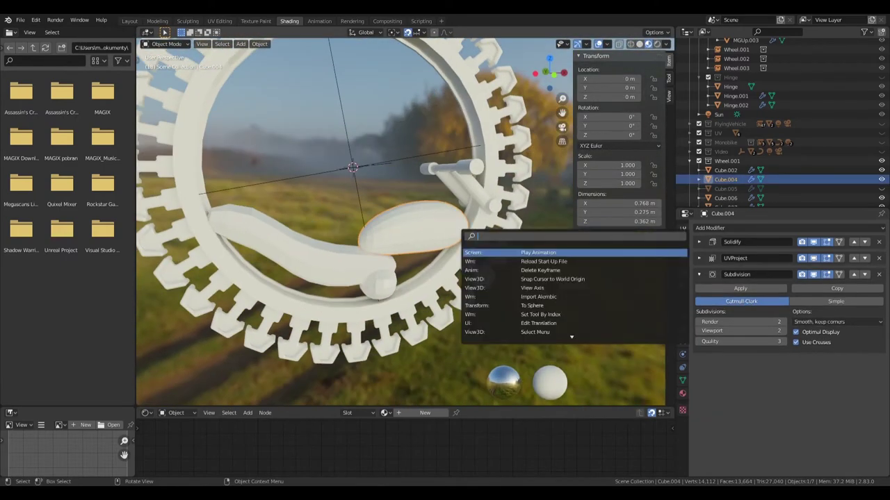
# Shade the part smooth and add an Edge Split modifier to the handle.
pyautogui.click(537, 253)
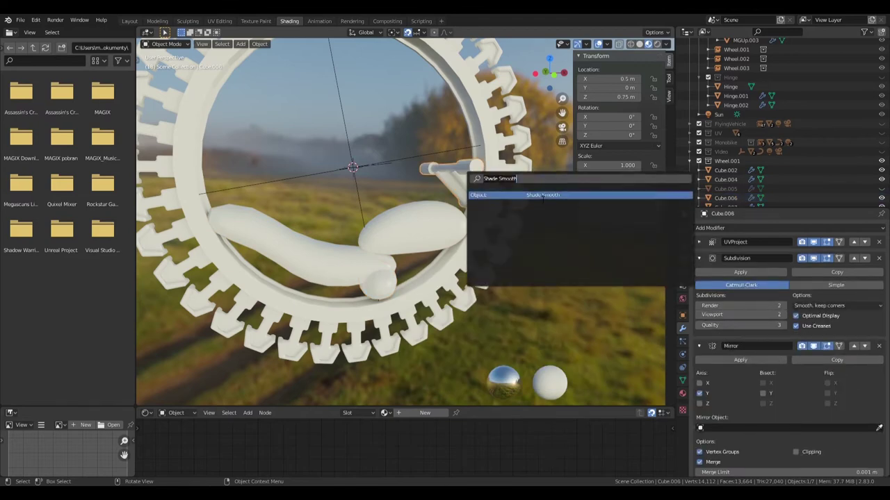
pyautogui.click(474, 190)
pyautogui.click(723, 228)
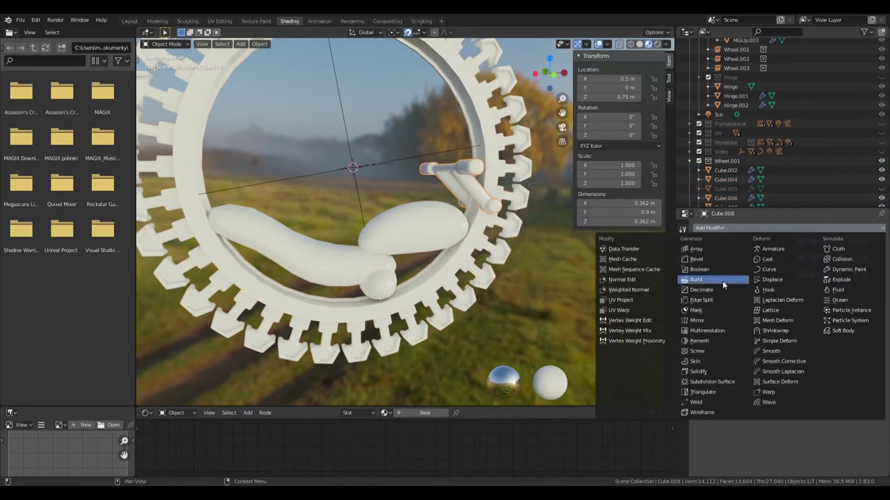
pyautogui.click(697, 320)
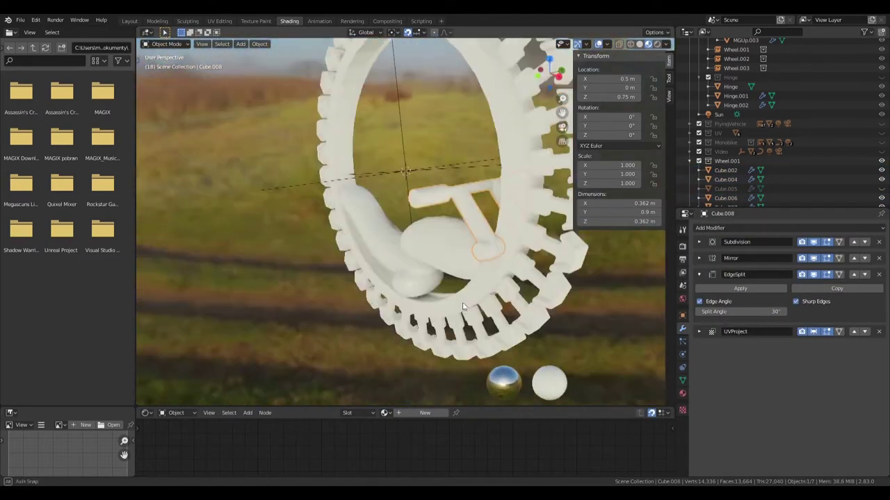
pyautogui.press('KP_Decimal')
pyautogui.press('KP_3')
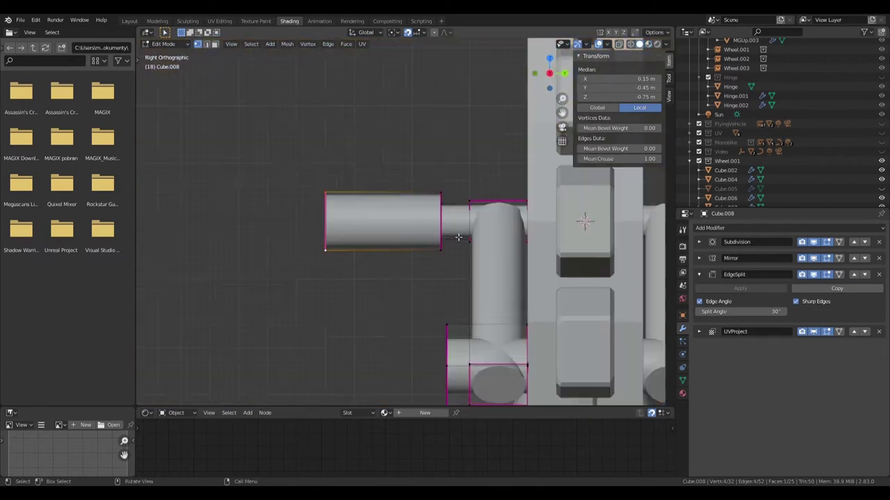
# Move the handle vertices along the Y axis.
pyautogui.press('g')
pyautogui.press('y')
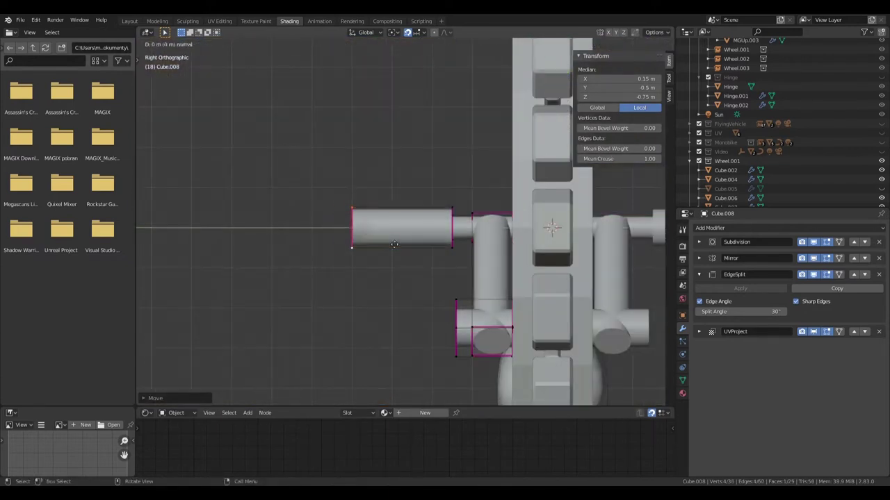
pyautogui.click(346, 238)
pyautogui.moveTo(379, 272); pyautogui.dragTo(506, 284, button='middle')
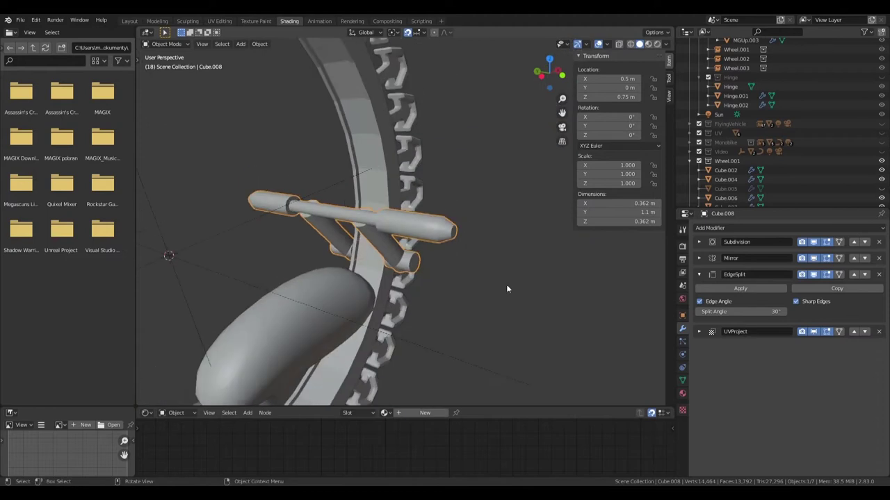
# Add a loop cut on the handle rod and scale it along X into a collar.
pyautogui.hotkey('ctrl', 'r')
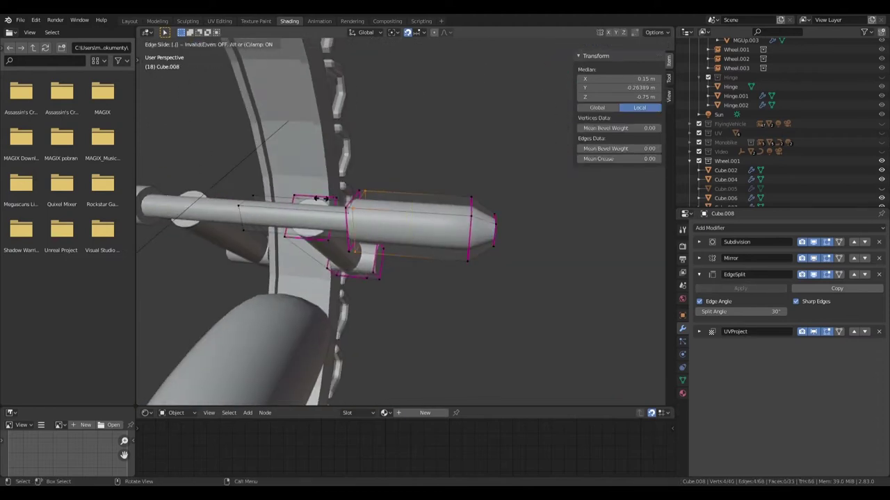
pyautogui.press('KP_1')
pyautogui.press('s')
pyautogui.press('x')
pyautogui.click(495, 230)
# Crease the selected handle edges to full strength 1.
pyautogui.moveTo(492, 224); pyautogui.dragTo(404, 240, button='middle')
pyautogui.scroll(3, 404, 240)
pyautogui.hotkey('shift', 'e')
pyautogui.click(632, 225)
pyautogui.scroll(-4, 514, 313)
# In X-ray, select and move the tapered end of the handle rod.
pyautogui.moveTo(513, 313)
pyautogui.mouseDown(button='middle')
pyautogui.moveTo(454, 285)
pyautogui.moveTo(416, 308)
pyautogui.mouseUp(button='middle')
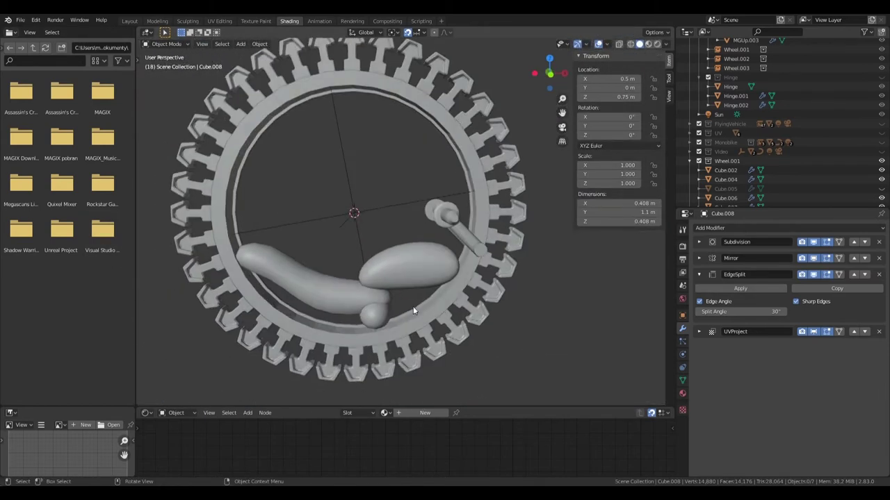
pyautogui.press('KP_3')
pyautogui.scroll(4, 391, 249)
pyautogui.hotkey('shift', 'z')
pyautogui.scroll(3, 392, 249)
pyautogui.press('g')
pyautogui.click(362, 318)
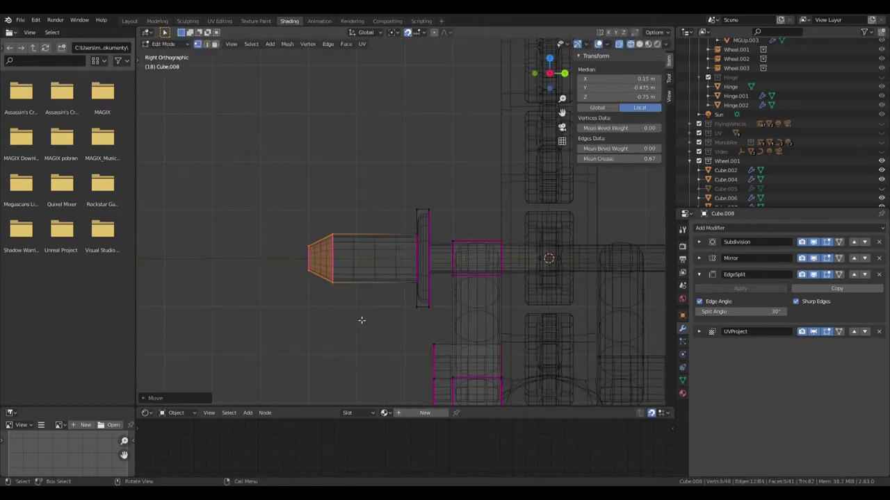
pyautogui.scroll(2, 362, 317)
pyautogui.press('g')
pyautogui.moveTo(333, 279)
pyautogui.mouseDown(button='middle')
pyautogui.moveTo(287, 295)
pyautogui.moveTo(444, 313)
pyautogui.moveTo(383, 327)
pyautogui.mouseUp(button='middle')
pyautogui.press('KP_3')
pyautogui.press('Escape')
# Return to Object Mode, view the wheel from the front, and add an Empty.
pyautogui.press('Tab')
pyautogui.hotkey('shift', 'z')
pyautogui.scroll(4, 451, 308)
pyautogui.scroll(-3, 452, 309)
pyautogui.press('KP_1')
pyautogui.hotkey('shift', 'a')
pyautogui.click(439, 294)
# Add a Bezier curve, lower it 0.6 m on Z and set its bevel depth to 0.05 m.
pyautogui.hotkey('shift', 'a')
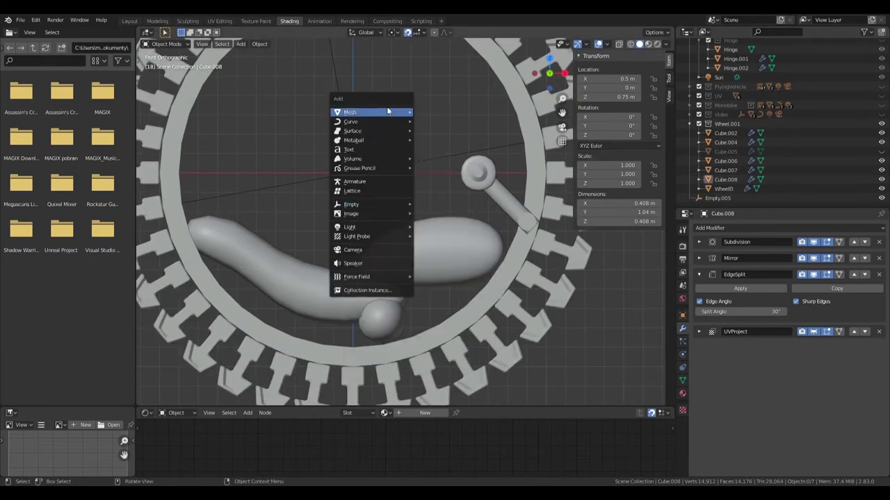
pyautogui.click(436, 123)
pyautogui.scroll(-3, 436, 125)
pyautogui.write('gz-0.6')
pyautogui.press('Return')
pyautogui.click(704, 243)
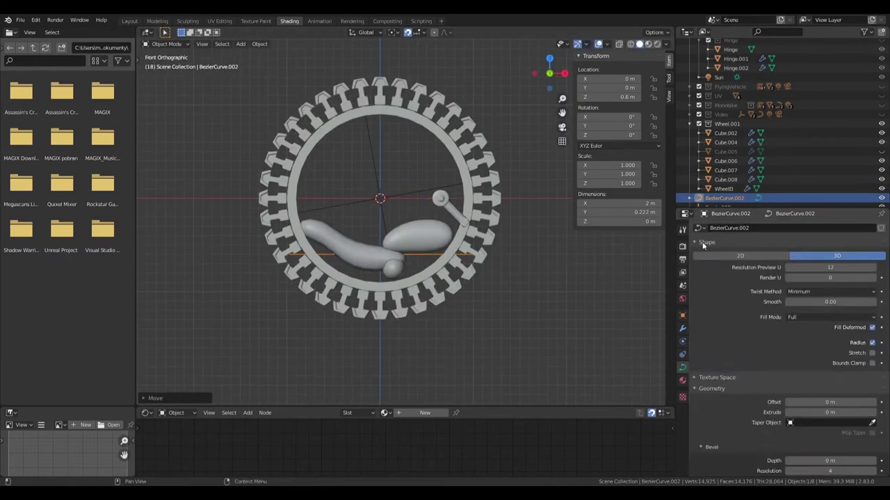
pyautogui.scroll(-5, 788, 298)
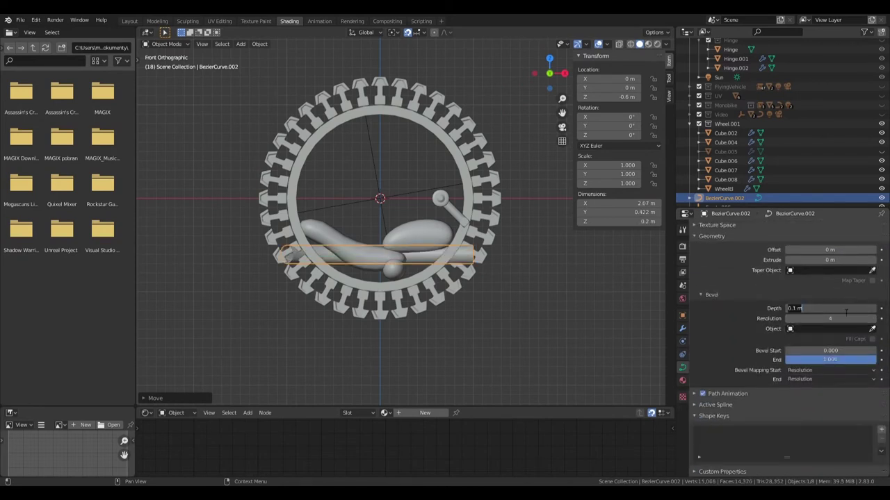
pyautogui.write('5')
pyautogui.press('Return')
# Move the curve's points 0.3 m along X from the top view, undoing a trial bend.
pyautogui.press('Tab')
pyautogui.moveTo(426, 298); pyautogui.dragTo(504, 258, button='middle')
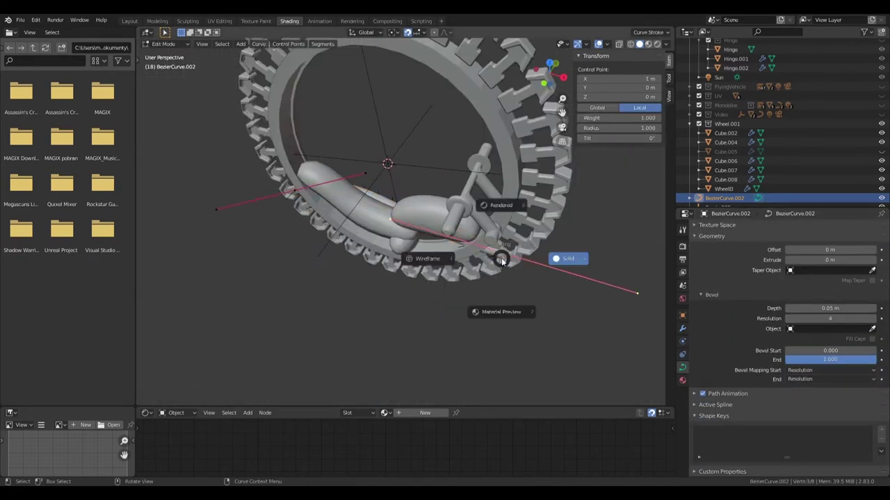
pyautogui.click(501, 260)
pyautogui.press('KP_7')
pyautogui.scroll(3, 367, 217)
pyautogui.write('gx0.3')
pyautogui.press('Return')
pyautogui.press('g')
pyautogui.press('r')
pyautogui.hotkey('ctrl', 'z')
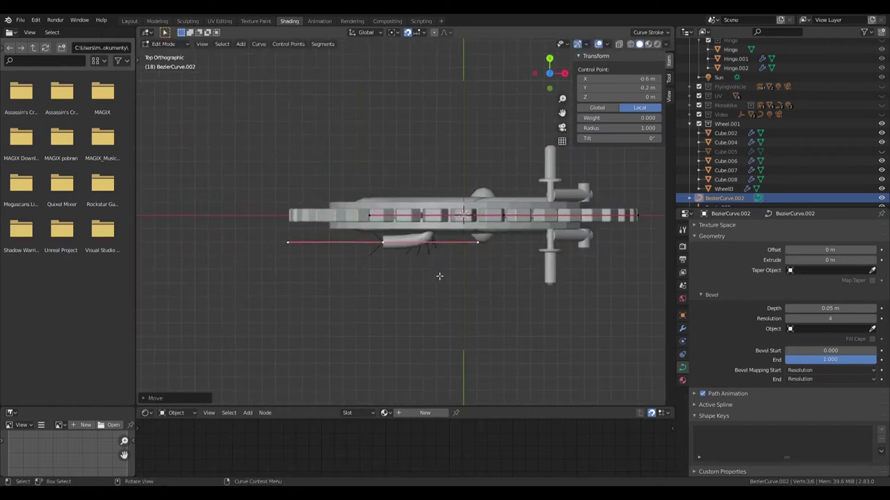
# Begin moving the curve's right end point downward, checked from the front view.
pyautogui.press('KP_1')
pyautogui.moveTo(622, 266); pyautogui.dragTo(528, 278, button='middle')
pyautogui.press('KP_7')
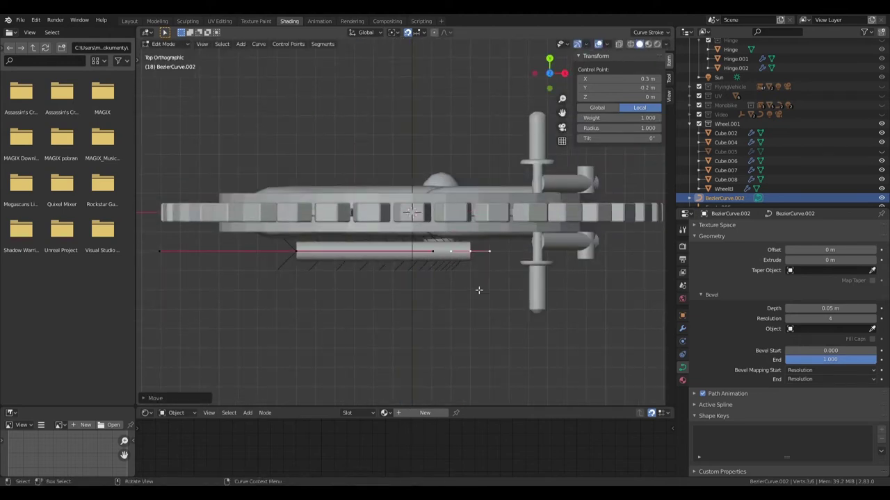
pyautogui.press('KP_1')
pyautogui.press('g')
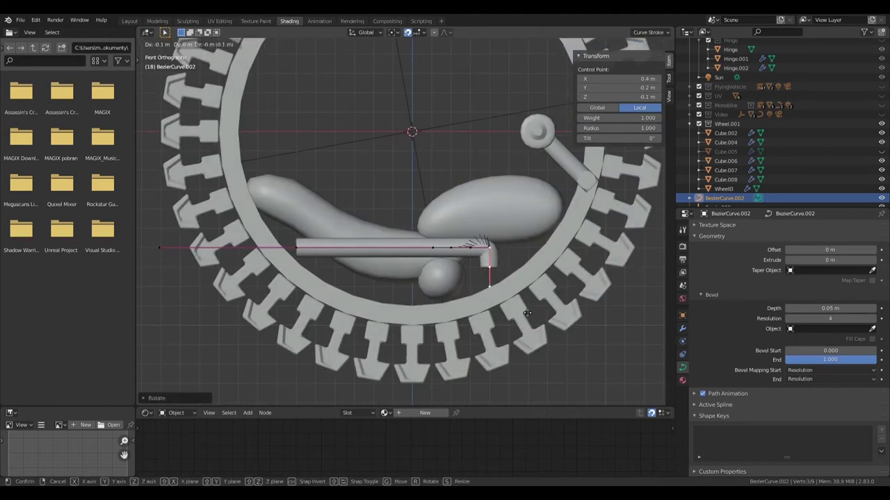
# Reposition a pipe curve point, checking its shape from the side and front views.
pyautogui.scroll(2, 469, 257)
pyautogui.press('g')
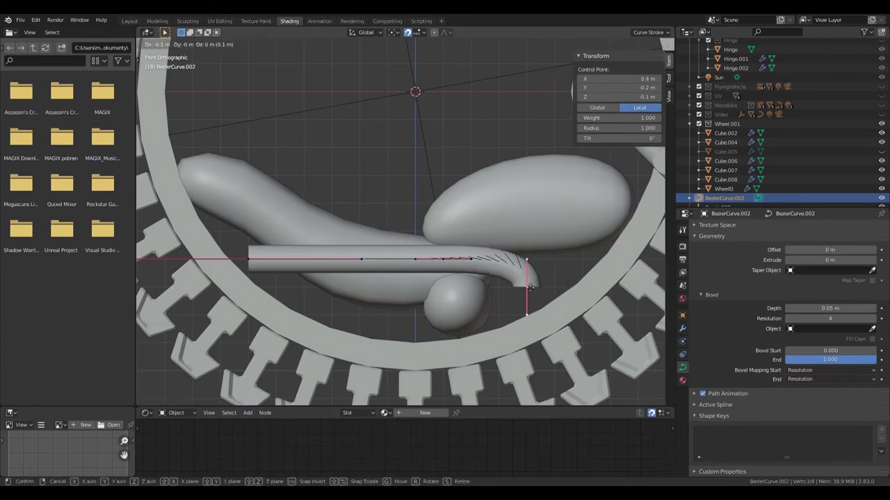
pyautogui.click(529, 287)
pyautogui.press('KP_3')
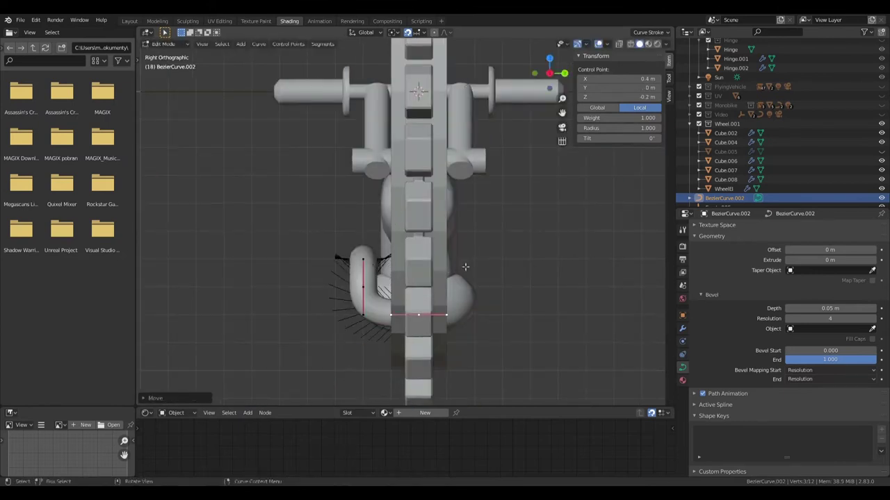
pyautogui.press('KP_1')
pyautogui.click(557, 311)
pyautogui.moveTo(557, 311)
pyautogui.mouseDown(button='middle')
pyautogui.moveTo(486, 223)
pyautogui.moveTo(466, 236)
pyautogui.mouseUp(button='middle')
pyautogui.press('KP_1')
pyautogui.click(540, 269)
pyautogui.press('KP_1')
pyautogui.scroll(3, 478, 213)
pyautogui.scroll(-3, 478, 213)
# Nudge another pipe control point into place in the front view.
pyautogui.press('KP_1')
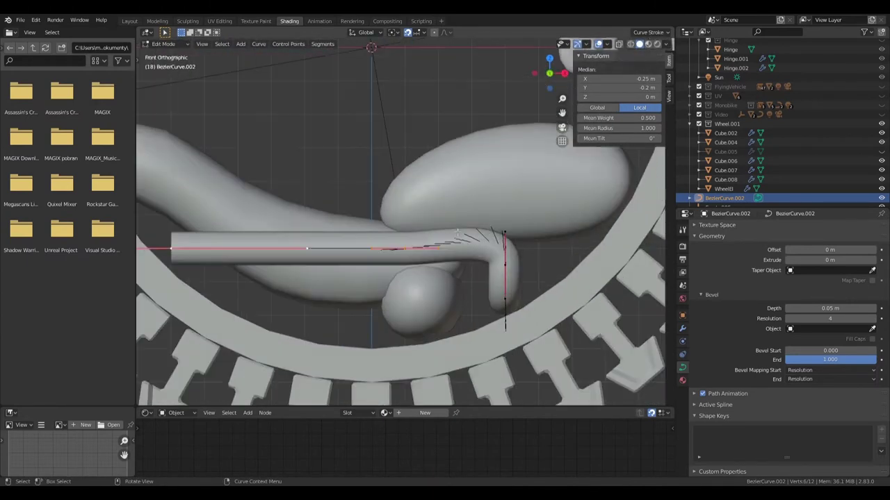
pyautogui.scroll(3, 463, 241)
pyautogui.press('g')
pyautogui.click(463, 241)
pyautogui.scroll(-4, 463, 237)
pyautogui.scroll(2, 343, 238)
pyautogui.scroll(2, 343, 238)
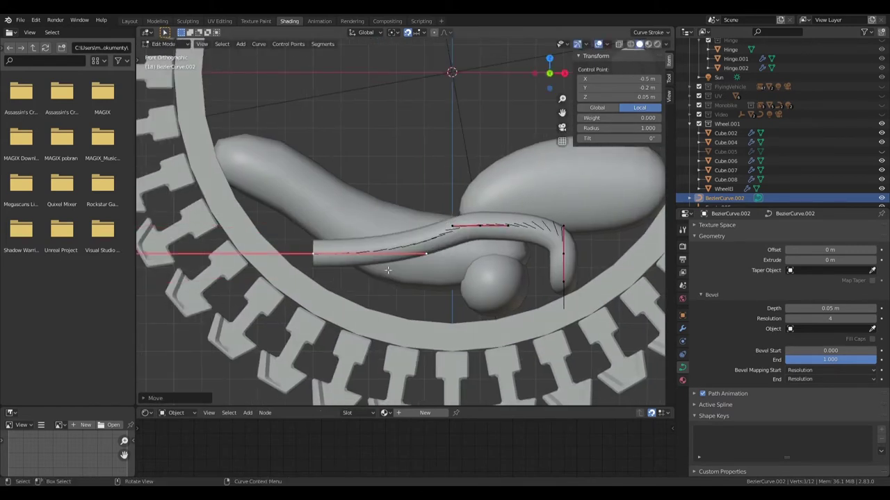
pyautogui.scroll(-3, 390, 268)
# Extrude a new point from the pipe's left end and position it.
pyautogui.press('e')
pyautogui.click(266, 248)
pyautogui.scroll(2, 267, 248)
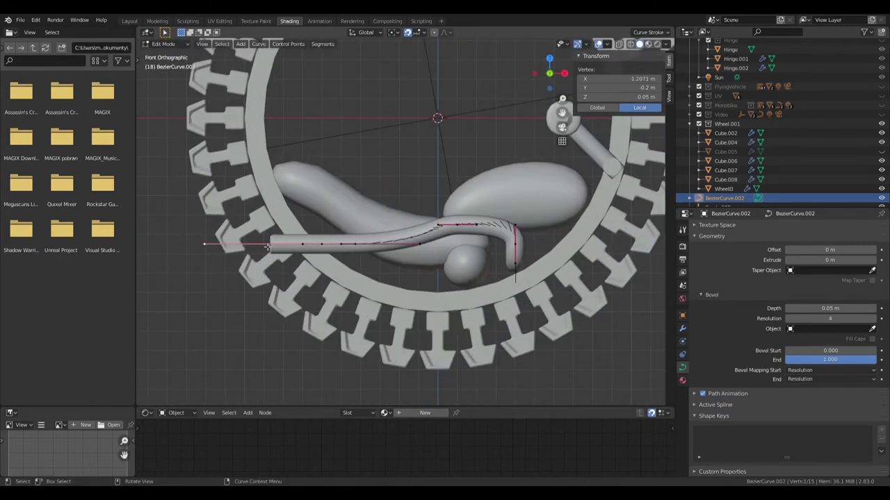
pyautogui.click(323, 262)
pyautogui.scroll(2, 323, 262)
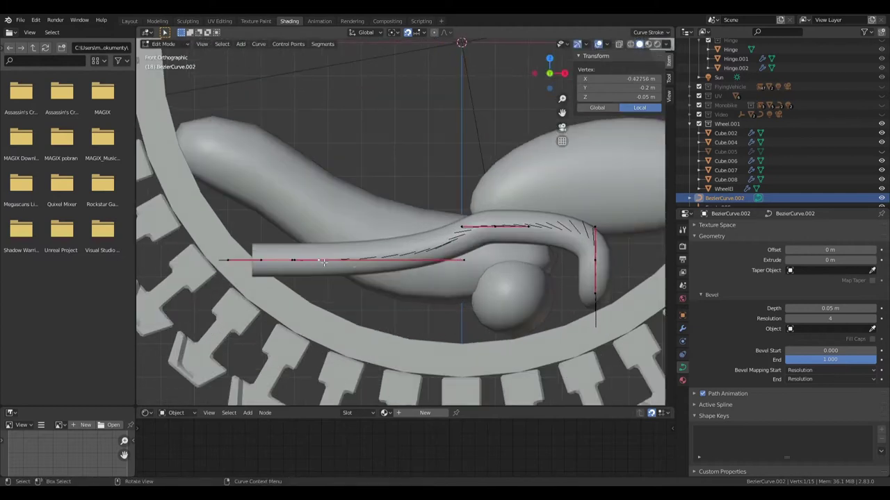
pyautogui.scroll(-3, 335, 261)
pyautogui.press('KP_7')
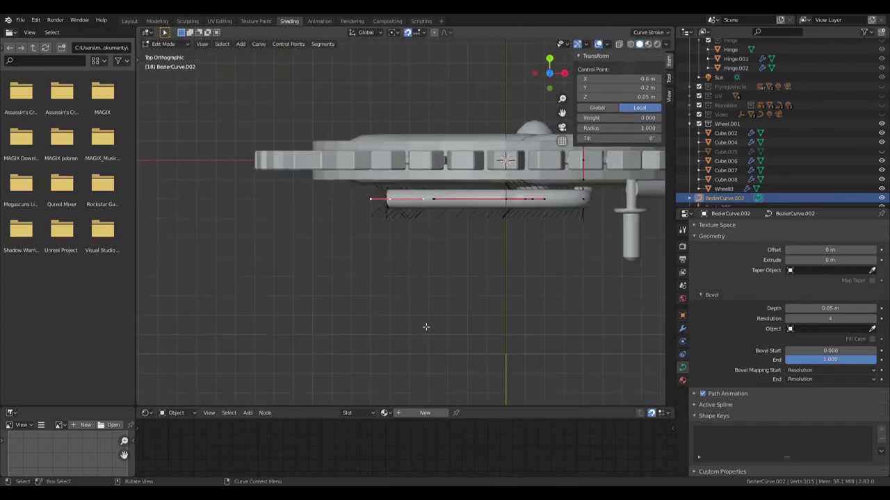
pyautogui.scroll(2, 411, 287)
pyautogui.click(381, 334)
pyautogui.scroll(2, 436, 296)
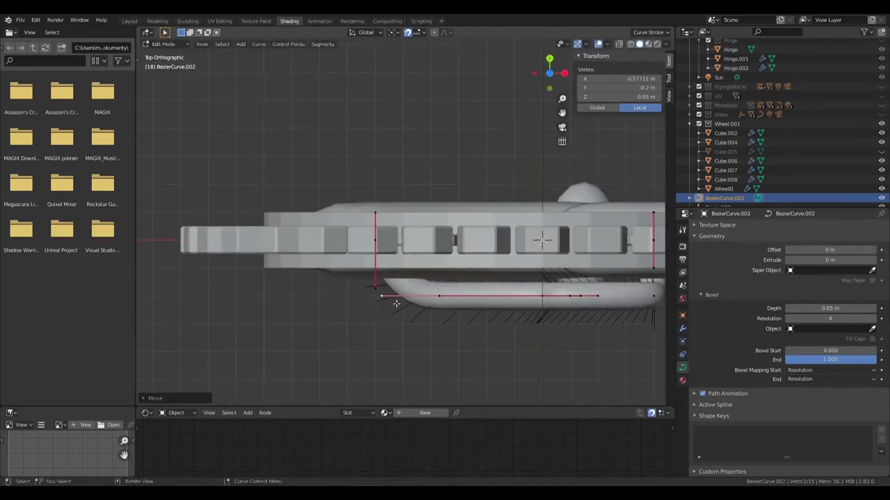
# Refine the new left end point's position using the top and front views.
pyautogui.moveTo(396, 303); pyautogui.dragTo(446, 264, button='middle')
pyautogui.press('KP_7')
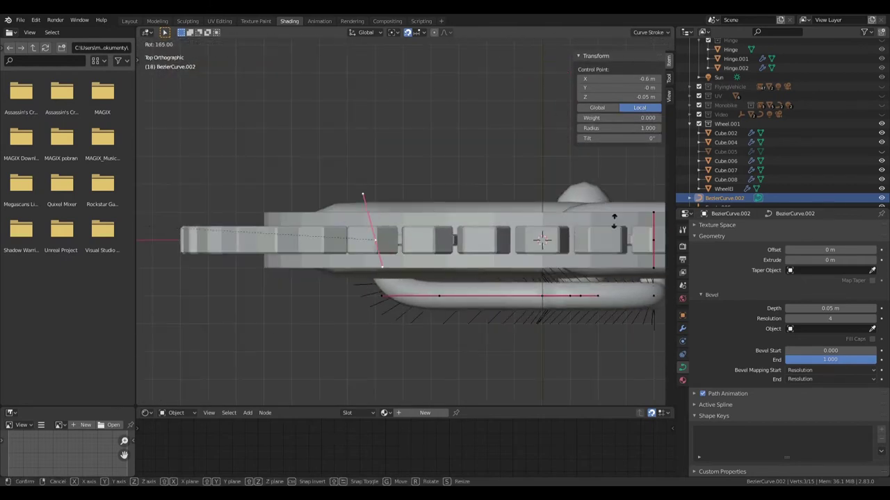
pyautogui.moveTo(474, 172); pyautogui.dragTo(431, 230, button='middle')
pyautogui.press('KP_1')
pyautogui.scroll(2, 381, 261)
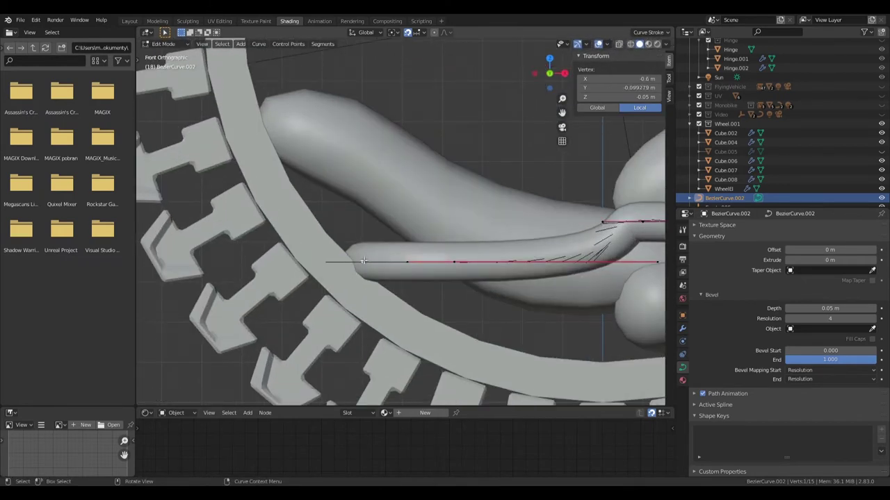
pyautogui.click(362, 261)
pyautogui.click(399, 270)
pyautogui.moveTo(399, 270); pyautogui.dragTo(432, 245, button='middle')
pyautogui.press('KP_7')
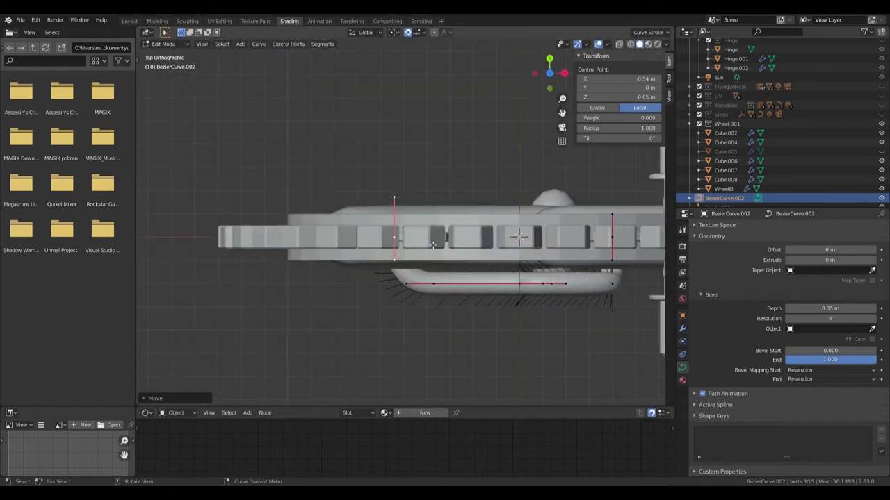
pyautogui.scroll(2, 440, 238)
# Extrude a hook from the pipe's top end and adjust its point in side view.
pyautogui.press('g')
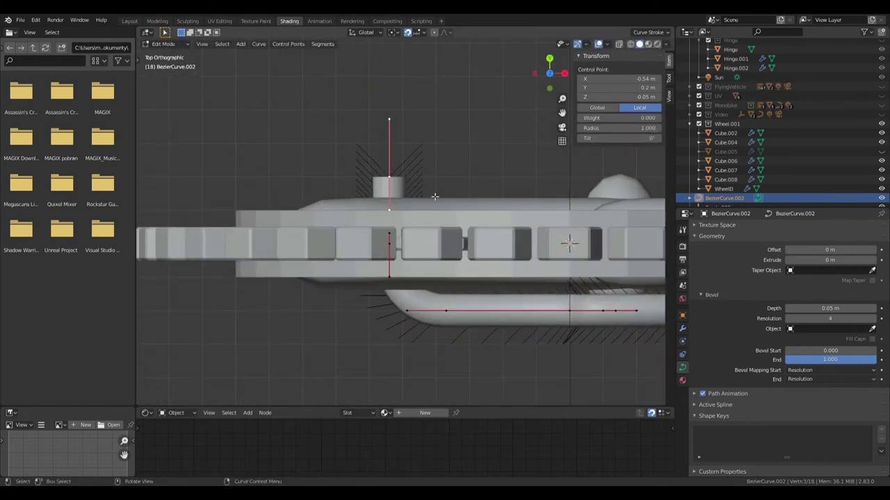
pyautogui.press('e')
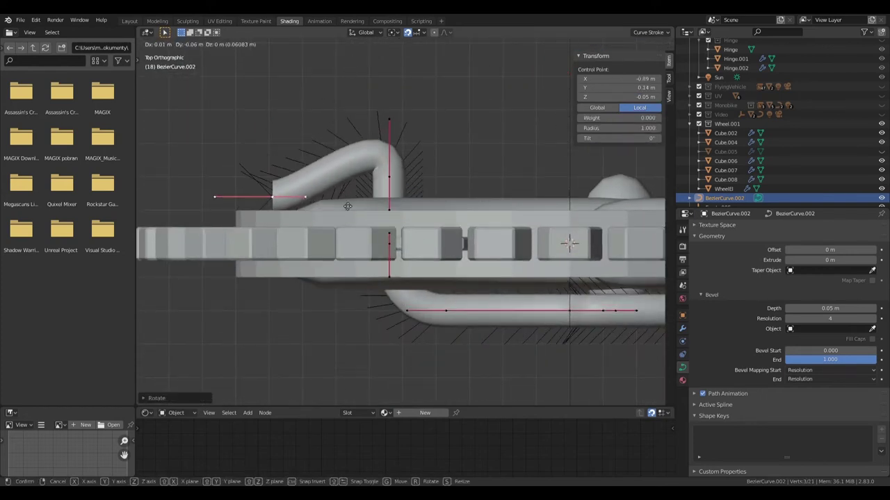
pyautogui.moveTo(322, 201); pyautogui.dragTo(403, 280, button='middle')
pyautogui.press('KP_3')
pyautogui.click(412, 173)
pyautogui.press('g')
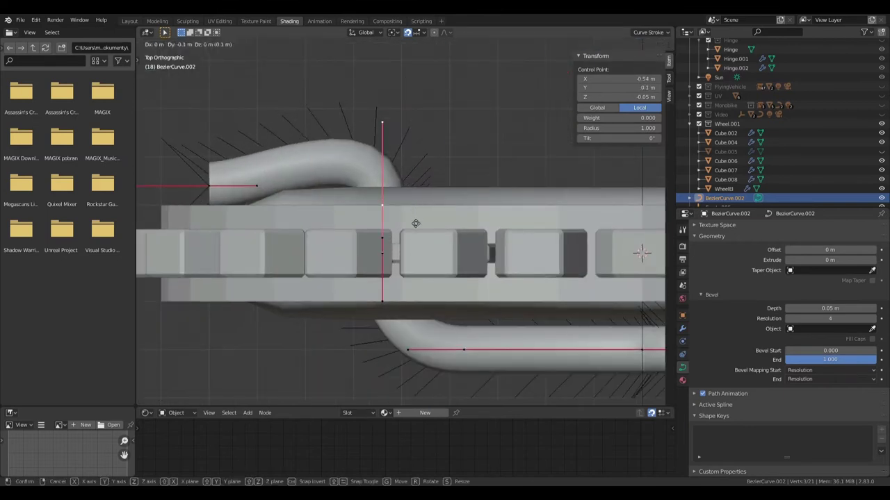
pyautogui.click(412, 229)
pyautogui.moveTo(413, 230)
pyautogui.mouseDown(button='middle')
pyautogui.moveTo(435, 200)
pyautogui.moveTo(409, 234)
pyautogui.mouseUp(button='middle')
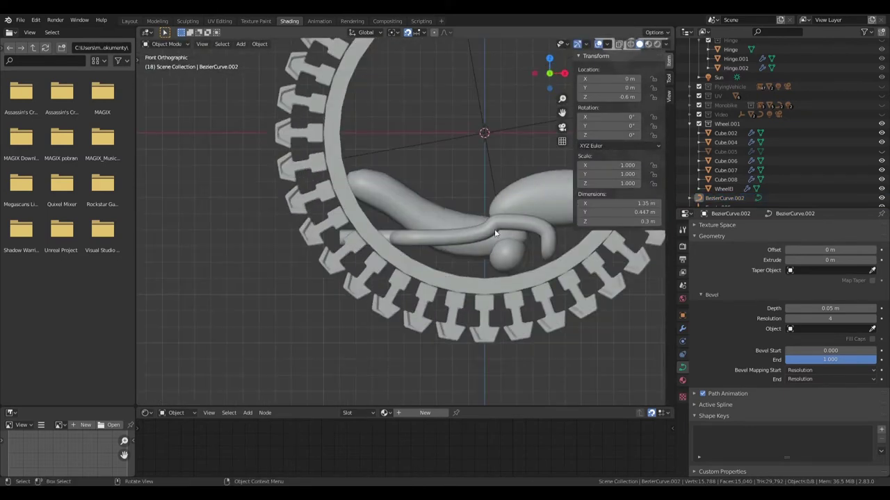
pyautogui.press('KP_1')
pyautogui.scroll(4, 346, 298)
# Move a pipe vertex and a bend point's handle to smooth the curve.
pyautogui.press('g')
pyautogui.click(221, 301)
pyautogui.moveTo(221, 300); pyautogui.dragTo(389, 264, button='middle')
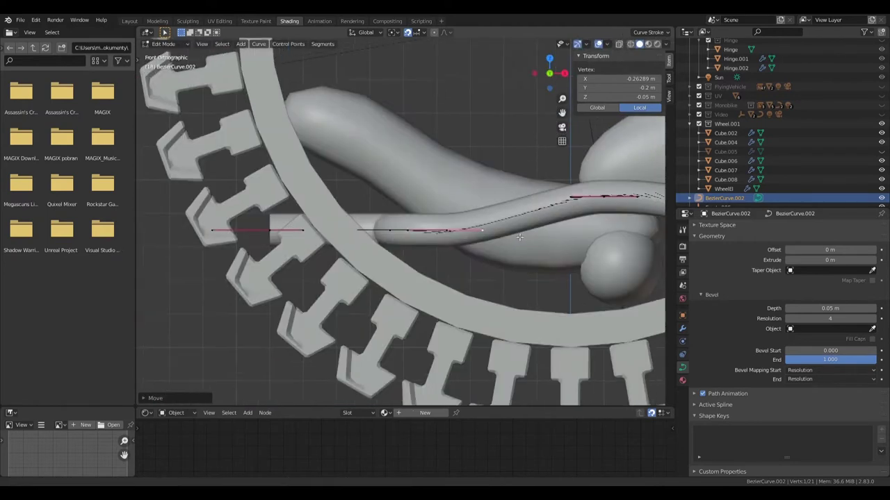
pyautogui.press('KP_1')
pyautogui.click(433, 258)
pyautogui.press('g')
pyautogui.click(431, 253)
pyautogui.click(546, 256)
pyautogui.press('g')
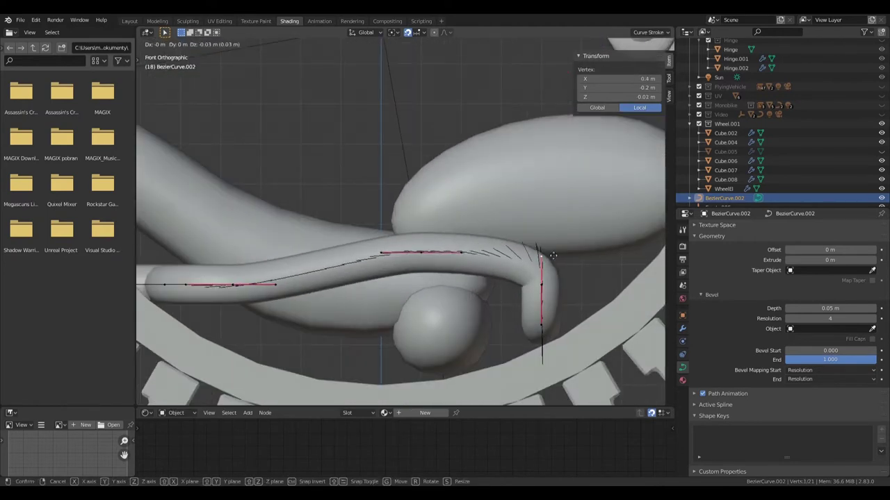
pyautogui.click(552, 241)
pyautogui.moveTo(552, 240); pyautogui.dragTo(485, 290, button='middle')
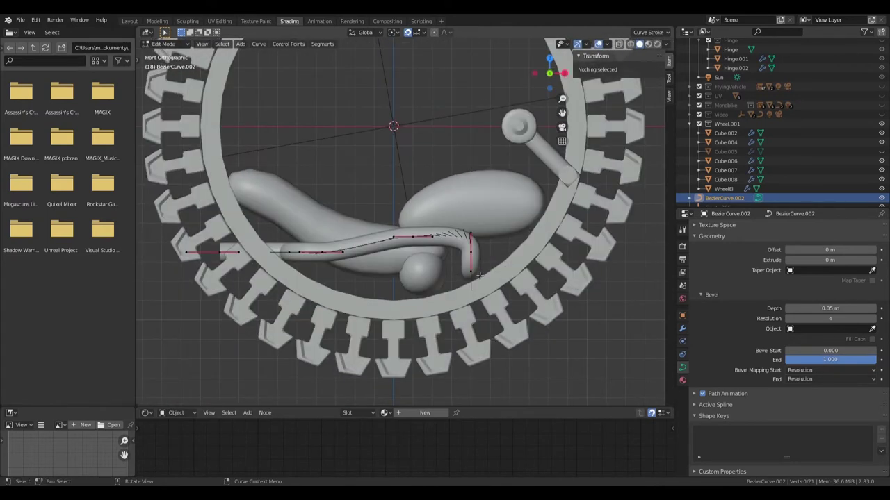
pyautogui.press('KP_1')
# Duplicate the whole pipe curve, drop the copy lower, and reshape its point and handle.
pyautogui.press('a')
pyautogui.hotkey('shift', 'd')
pyautogui.scroll(4, 485, 291)
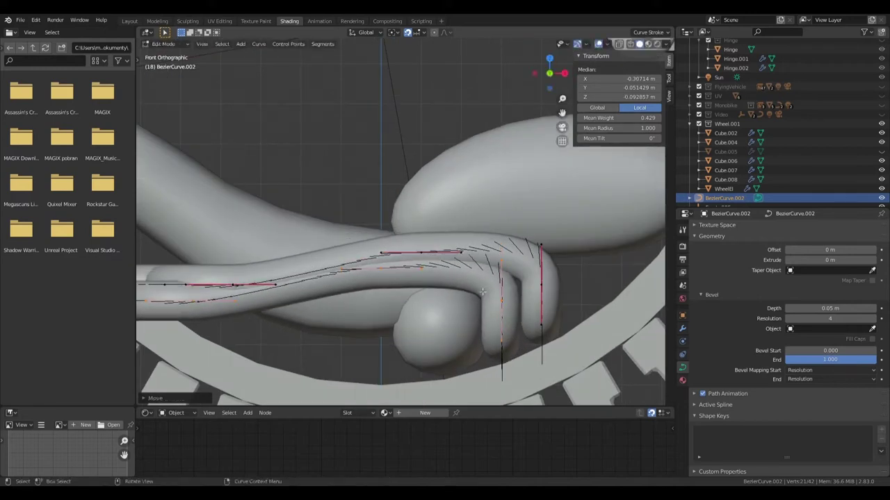
pyautogui.click(485, 290)
pyautogui.click(420, 232)
pyautogui.press('g')
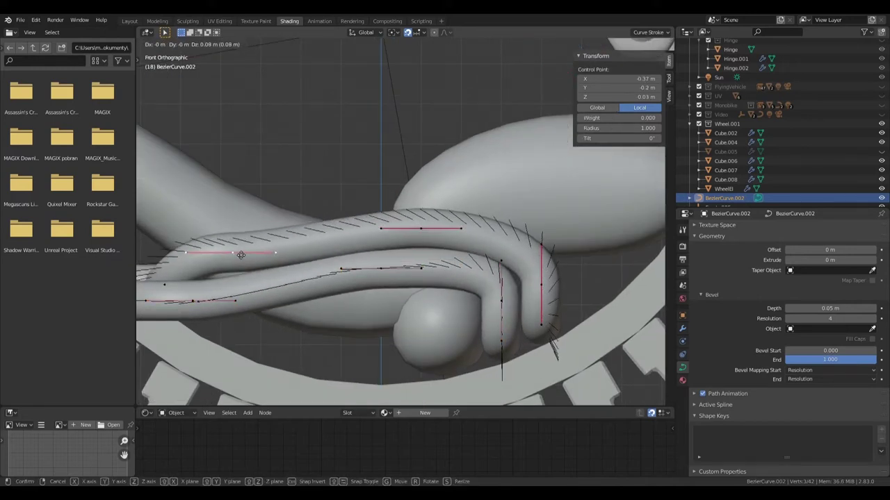
pyautogui.moveTo(488, 249); pyautogui.dragTo(394, 274, button='middle')
pyautogui.click(394, 273)
pyautogui.press('KP_1')
pyautogui.press('g')
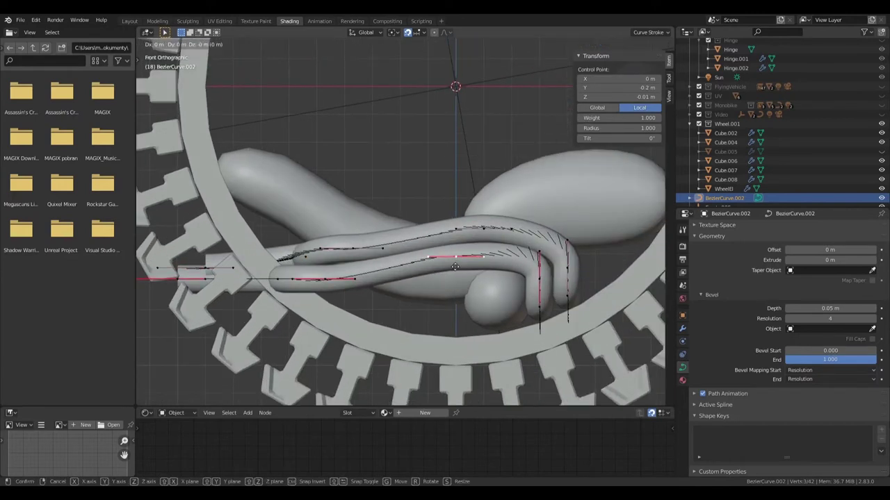
pyautogui.click(431, 274)
pyautogui.moveTo(431, 275)
pyautogui.mouseDown(button='middle')
pyautogui.moveTo(411, 322)
pyautogui.moveTo(469, 311)
pyautogui.mouseUp(button='middle')
# Extend the pipe's end with a new section along the ring.
pyautogui.press('x')
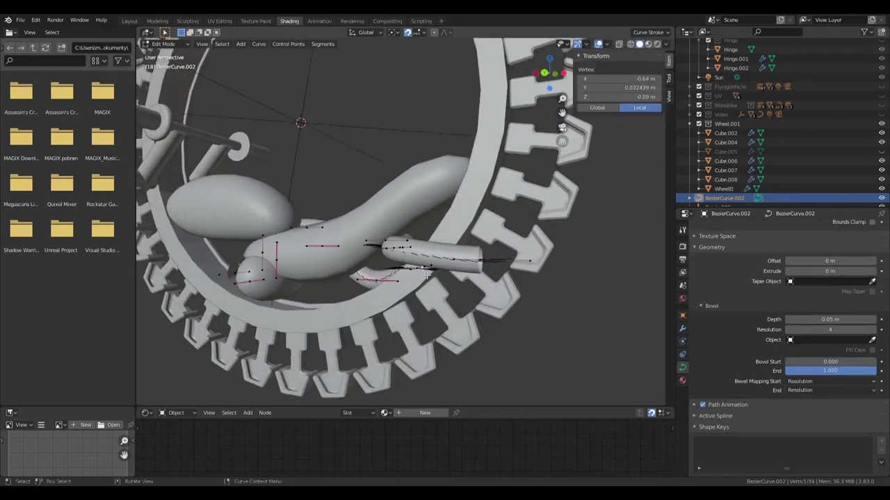
pyautogui.moveTo(426, 275); pyautogui.dragTo(484, 304, button='middle')
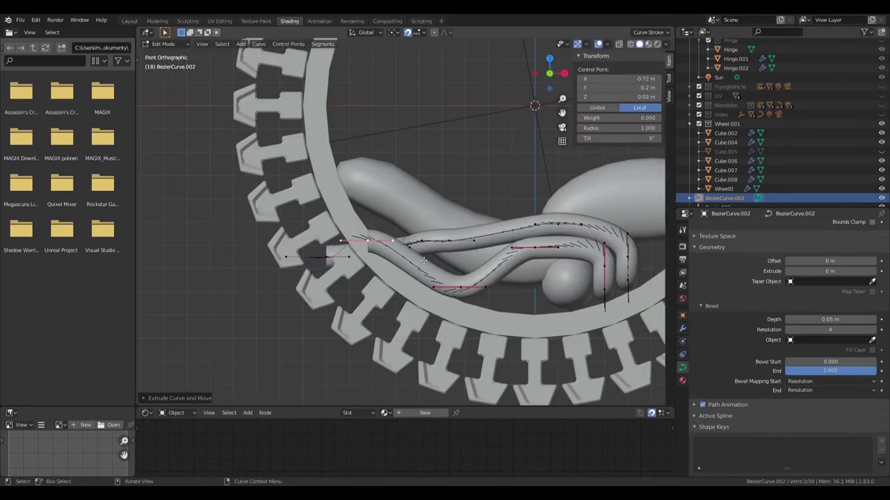
pyautogui.click(429, 309)
pyautogui.scroll(-5, 404, 265)
pyautogui.scroll(3, 377, 221)
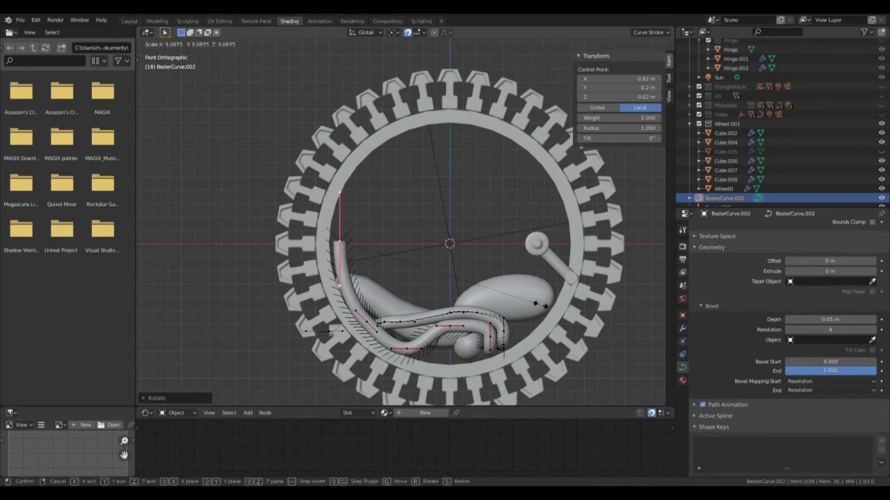
pyautogui.scroll(2, 396, 229)
pyautogui.scroll(-1, 396, 230)
pyautogui.scroll(3, 396, 230)
# Move and rotate the new end handle to follow the ring.
pyautogui.press('g')
pyautogui.scroll(-4, 355, 273)
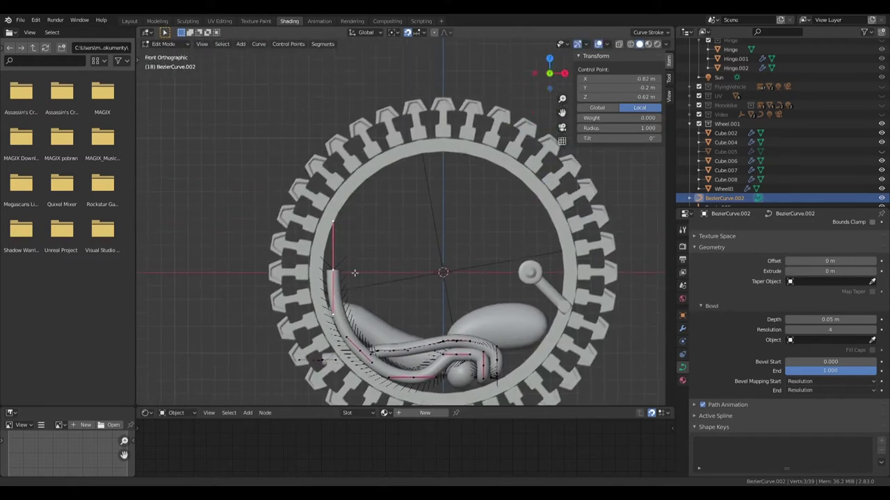
pyautogui.click(407, 241)
pyautogui.moveTo(406, 241); pyautogui.dragTo(445, 229, button='middle')
pyautogui.press('KP_1')
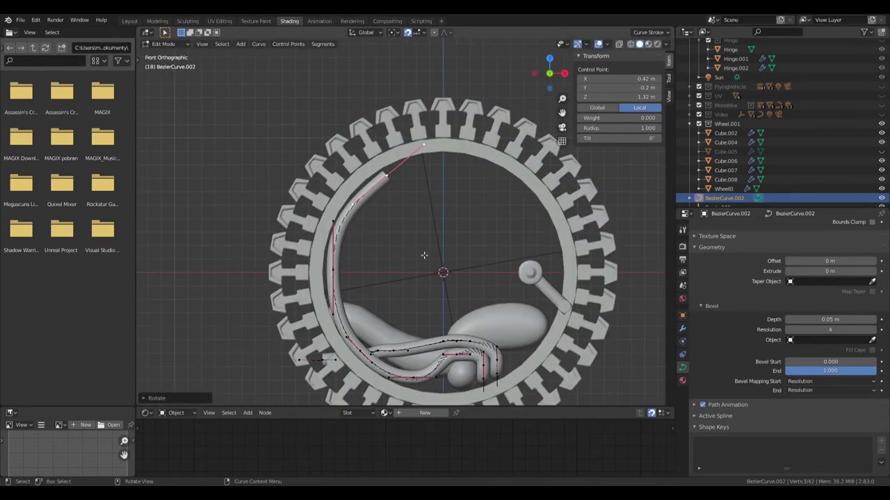
pyautogui.scroll(3, 398, 200)
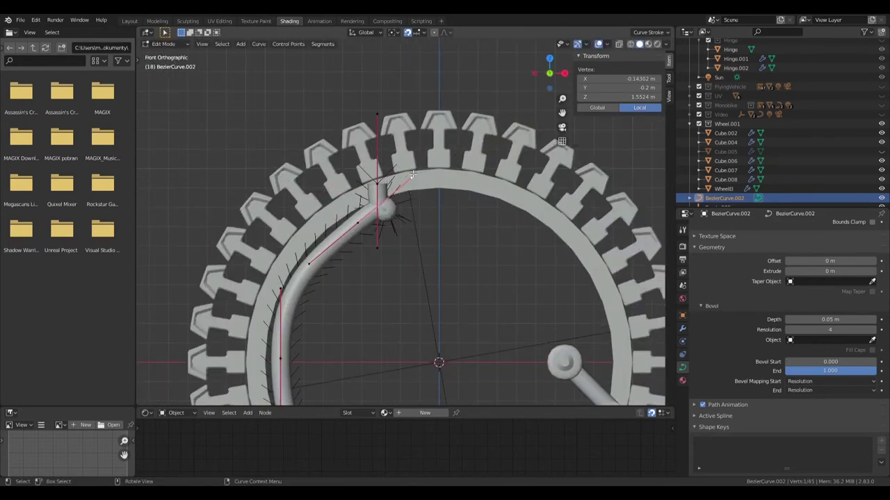
pyautogui.scroll(3, 359, 254)
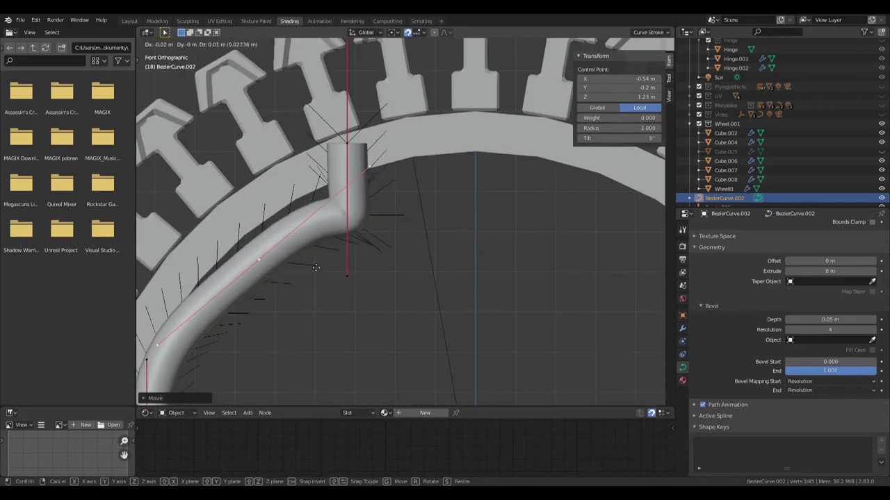
pyautogui.scroll(-3, 350, 184)
# Raise the pipe's top end toward the top of the ring.
pyautogui.click(371, 128)
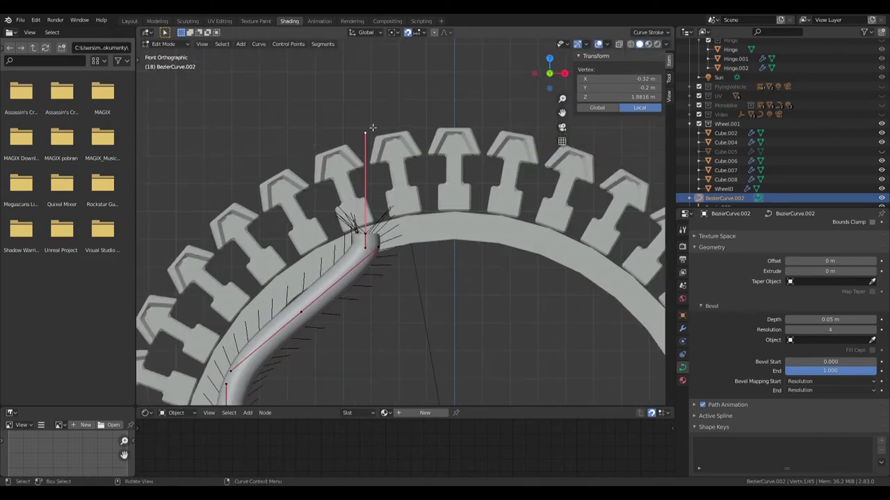
pyautogui.click(379, 199)
pyautogui.scroll(-4, 378, 199)
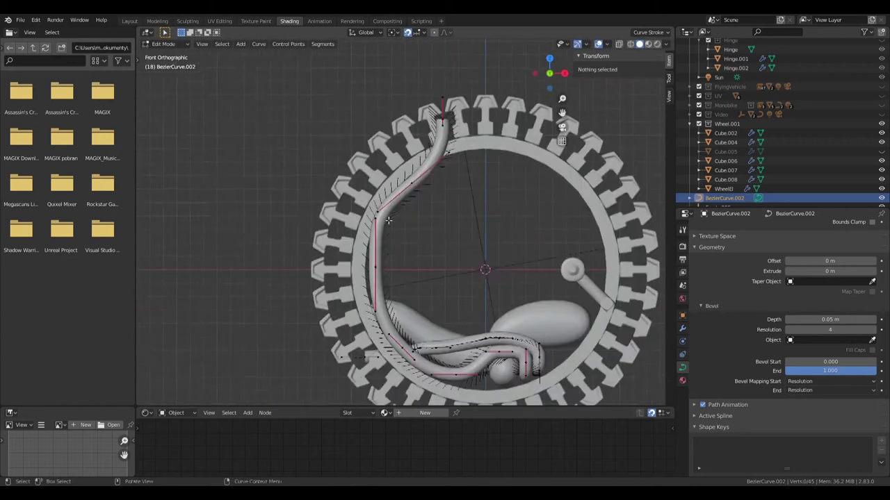
pyautogui.scroll(4, 387, 228)
pyautogui.scroll(-3, 341, 264)
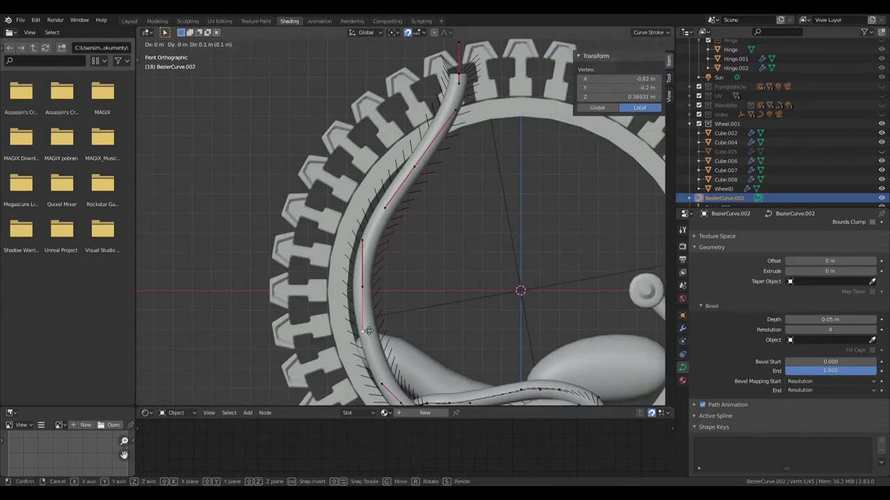
pyautogui.scroll(-4, 423, 300)
# Inspect the whole pipe outside Edit Mode, then resume editing its points.
pyautogui.press('Tab')
pyautogui.moveTo(423, 300)
pyautogui.mouseDown(button='middle')
pyautogui.moveTo(500, 306)
pyautogui.moveTo(395, 346)
pyautogui.moveTo(417, 327)
pyautogui.mouseUp(button='middle')
pyautogui.press('KP_1')
pyautogui.press('Tab')
pyautogui.scroll(5, 466, 316)
pyautogui.scroll(3, 466, 317)
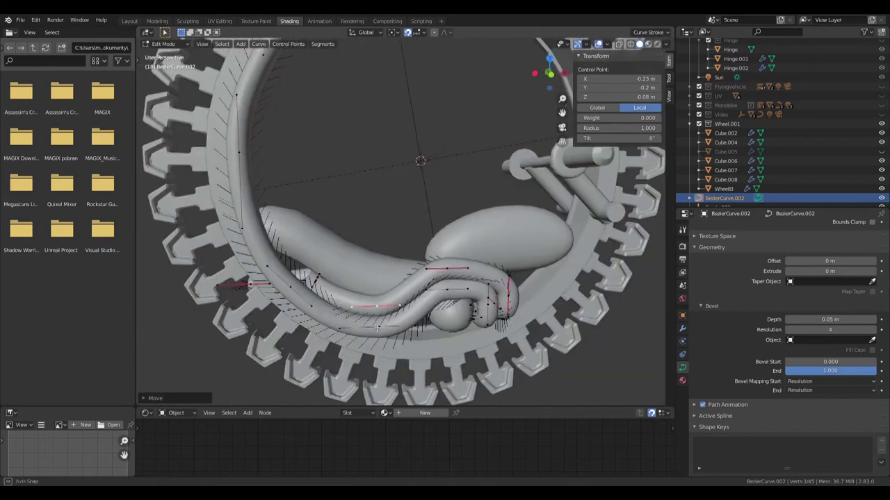
pyautogui.scroll(3, 445, 292)
pyautogui.scroll(3, 451, 278)
# Tighten the loop around the small blob by moving and rotating its handles.
pyautogui.click(448, 272)
pyautogui.press('g')
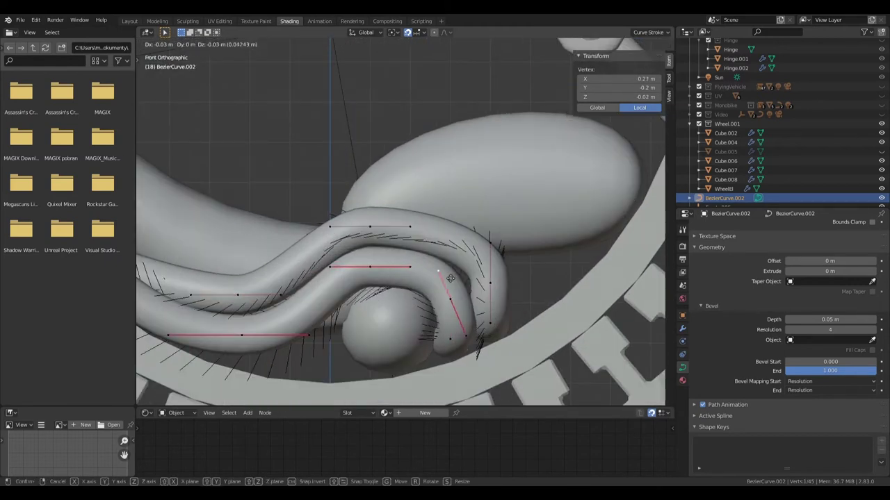
pyautogui.click(355, 271)
pyautogui.scroll(2, 355, 271)
pyautogui.press('r')
pyautogui.press('g')
pyautogui.click(417, 281)
pyautogui.moveTo(412, 228); pyautogui.dragTo(457, 200)
pyautogui.click(456, 199)
# Switch to Top Orthographic view with X-ray enabled while editing the curve.
pyautogui.scroll(-5, 444, 229)
pyautogui.press('Tab')
pyautogui.moveTo(445, 229); pyautogui.dragTo(404, 333, button='middle')
pyautogui.press('Tab')
pyautogui.press('KP_Decimal')
pyautogui.press('KP_7')
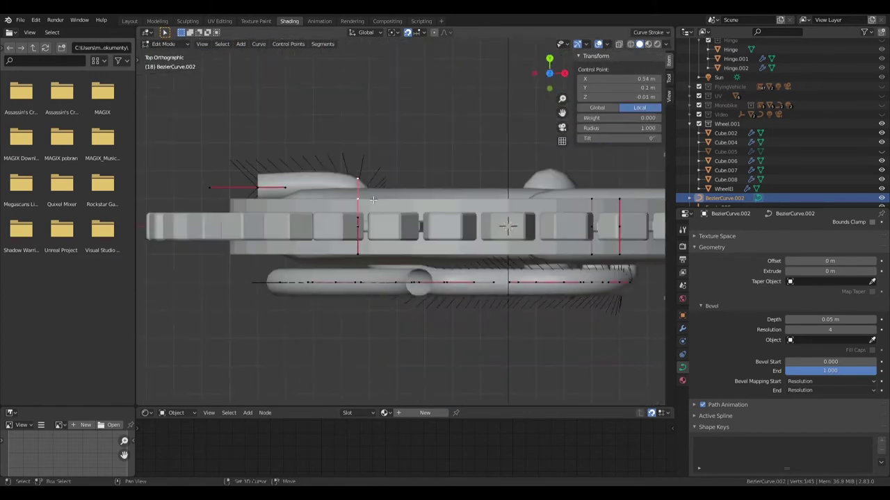
pyautogui.hotkey('shift', 'z')
# Shift the pipe end's control point and handle in depth from the top view.
pyautogui.click(380, 295)
pyautogui.press('g')
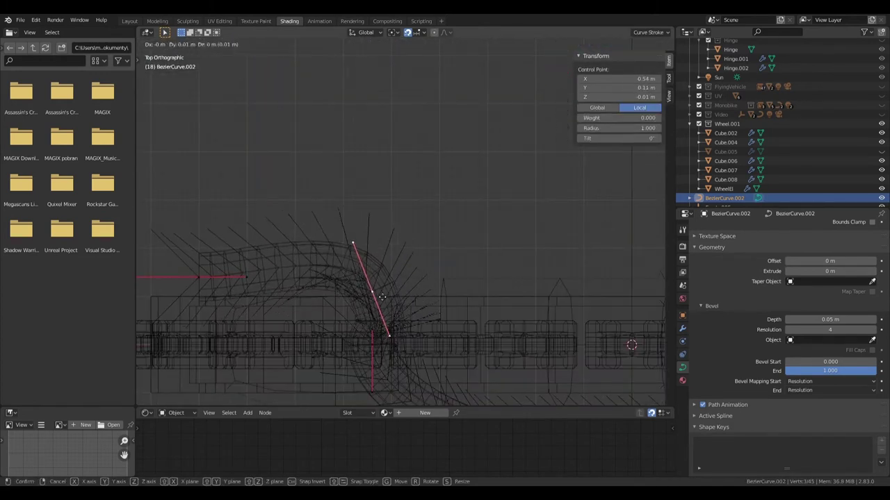
pyautogui.click(325, 241)
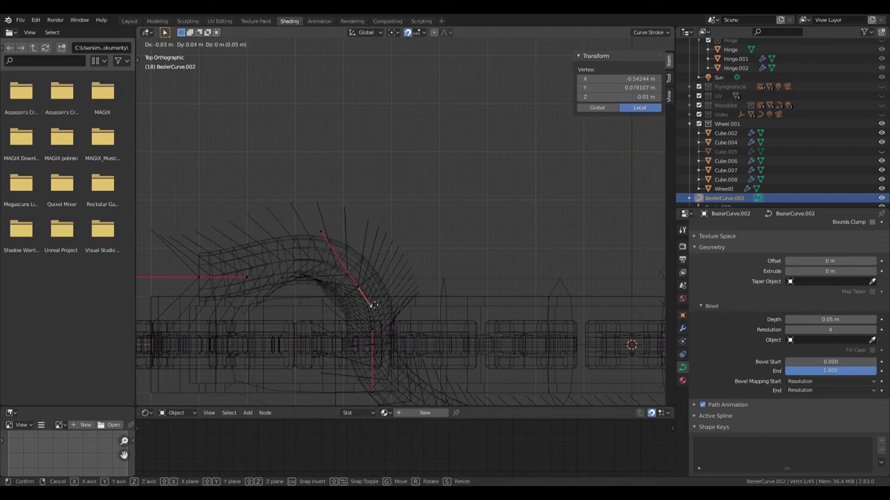
pyautogui.click(383, 411)
pyautogui.keyDown('shift'); pyautogui.moveTo(382, 411); pyautogui.dragTo(395, 294, button='middle'); pyautogui.keyUp('shift')
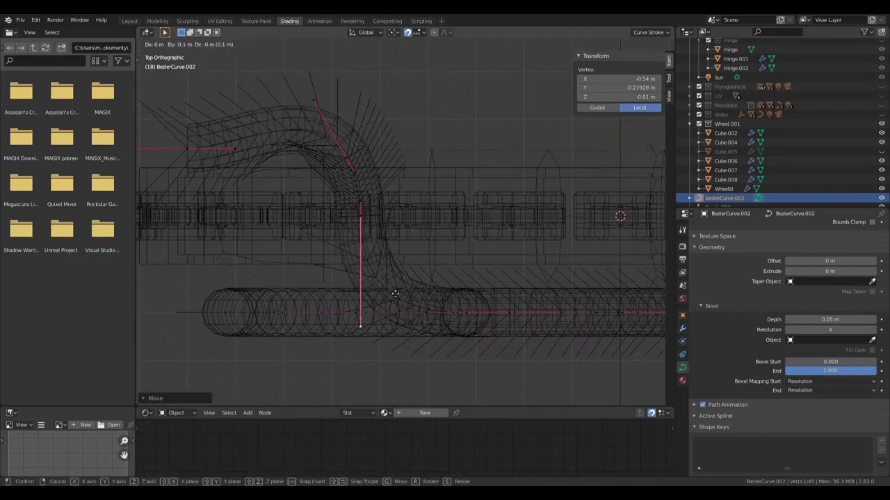
pyautogui.click(368, 179)
pyautogui.moveTo(369, 179); pyautogui.dragTo(380, 252, button='middle')
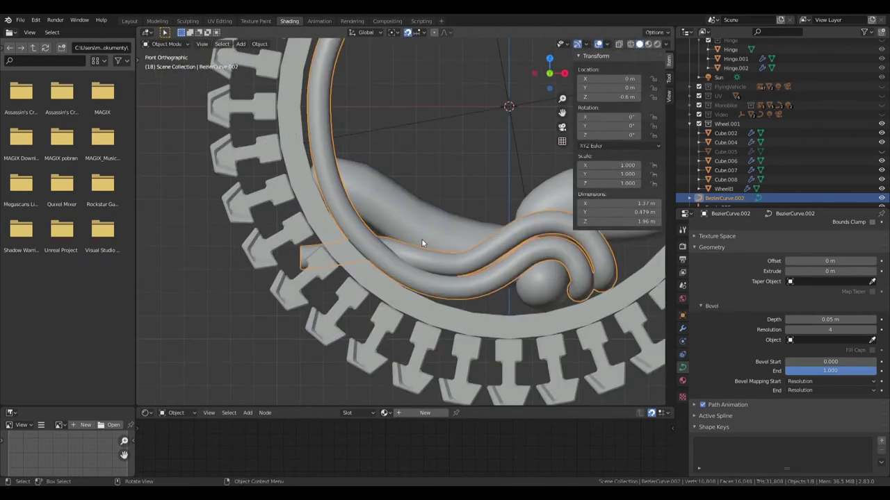
pyautogui.press('KP_1')
# Adjust a control point near the ring, return to Object Mode, and select Cube.009.
pyautogui.click(371, 230)
pyautogui.press('g')
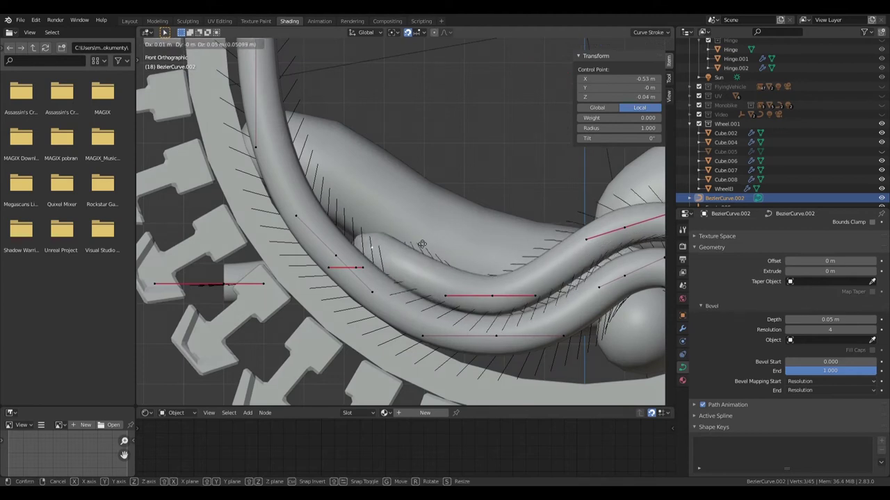
pyautogui.click(421, 244)
pyautogui.press('Tab')
pyautogui.scroll(-6, 422, 245)
pyautogui.moveTo(422, 245); pyautogui.dragTo(433, 291, button='middle')
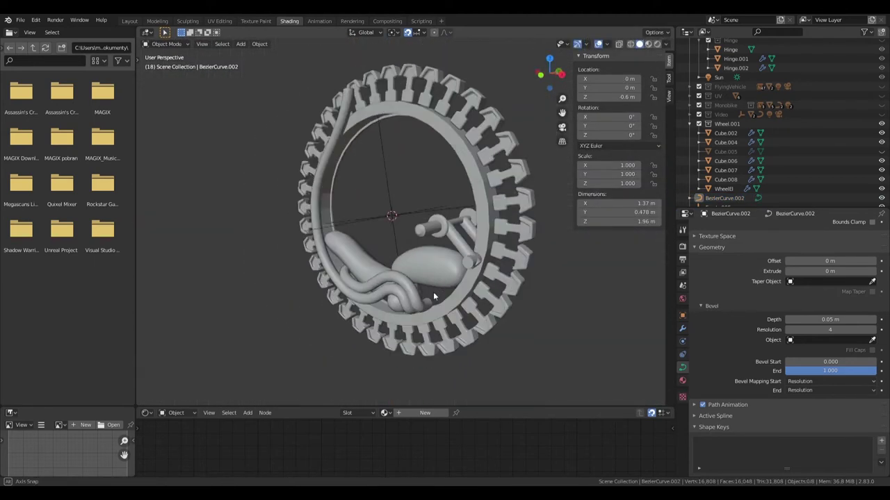
pyautogui.click(434, 295)
# From the front view, adjust the Solidify thickness in Cube.009's modifier settings.
pyautogui.press('KP_1')
pyautogui.scroll(3, 401, 321)
pyautogui.scroll(2, 402, 322)
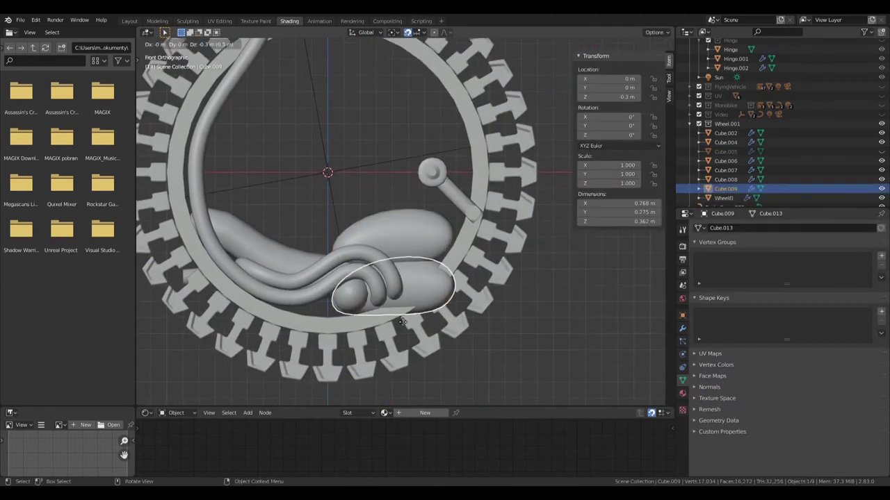
pyautogui.hotkey('alt', 'z')
pyautogui.scroll(1, 448, 299)
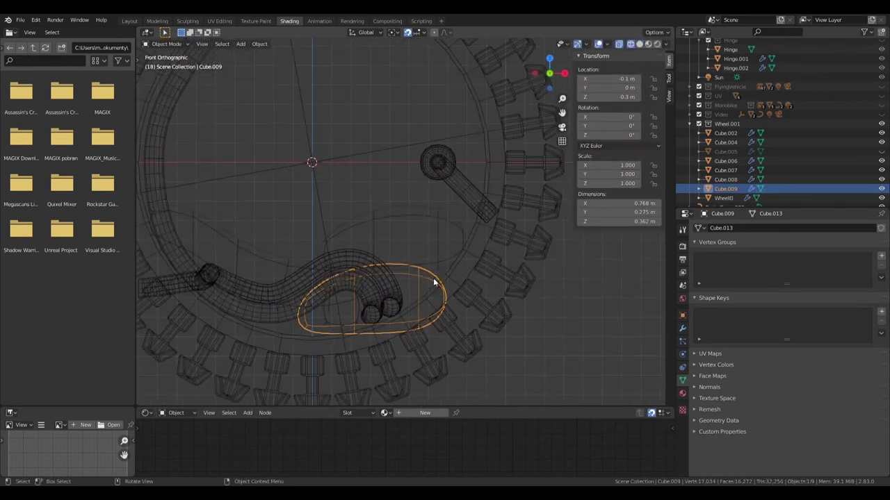
pyautogui.hotkey('alt', 'z')
pyautogui.click(682, 328)
pyautogui.scroll(2, 749, 281)
pyautogui.doubleClick(749, 281)
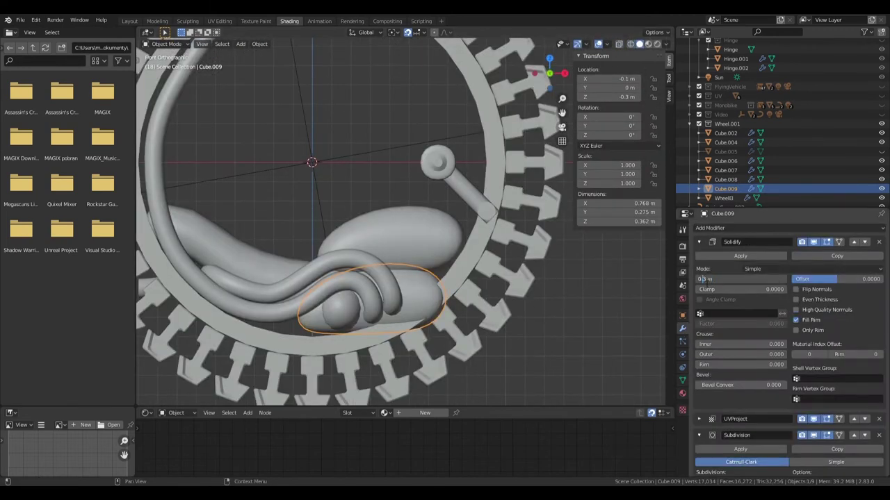
# Move a vertex of Cube.009 in see-through edit mode to reshape the blob under the coiled tube.
pyautogui.press('Tab')
pyautogui.hotkey('alt', 'z')
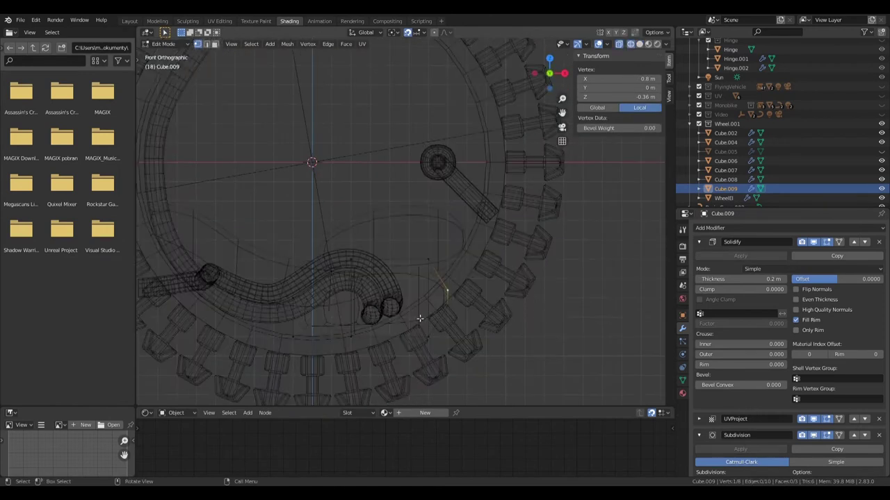
pyautogui.scroll(3, 457, 256)
pyautogui.press('g')
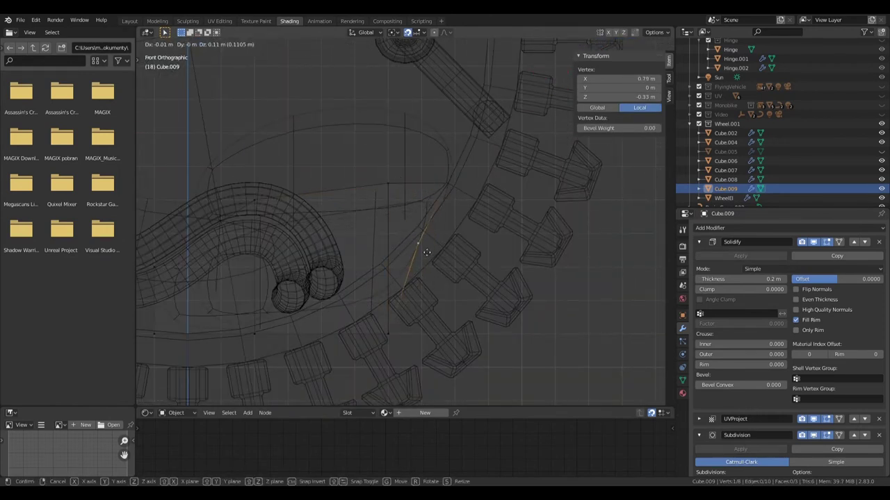
pyautogui.click(395, 307)
pyautogui.keyDown('shift'); pyautogui.moveTo(395, 307); pyautogui.dragTo(460, 248, button='middle'); pyautogui.keyUp('shift')
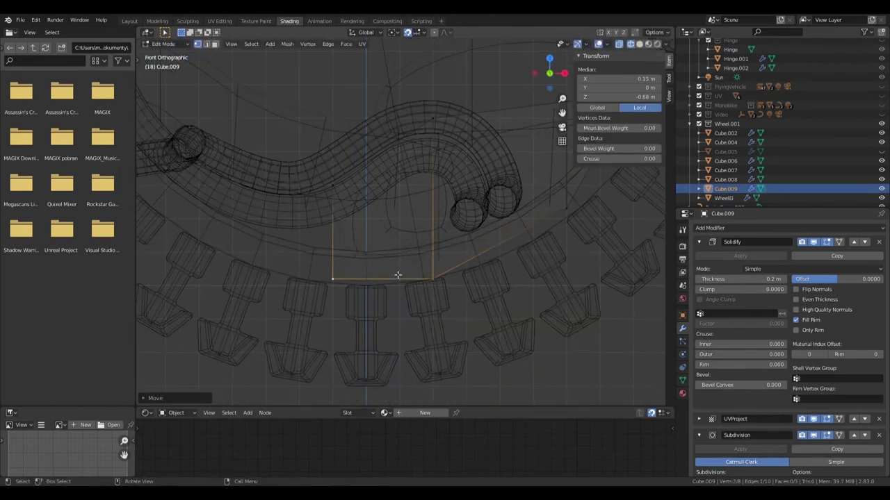
pyautogui.press('Tab')
pyautogui.hotkey('alt', 'z')
# Refine Cube.009's vertices again, then select the right-hand ellipsoid blob.
pyautogui.scroll(-3, 417, 292)
pyautogui.keyDown('shift'); pyautogui.moveTo(435, 300); pyautogui.dragTo(375, 259, button='middle'); pyautogui.keyUp('shift')
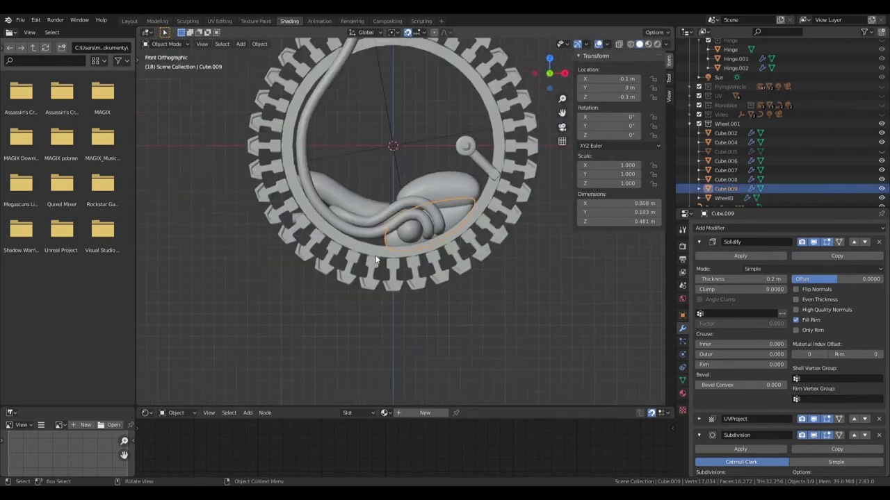
pyautogui.scroll(4, 376, 259)
pyautogui.press('Tab')
pyautogui.hotkey('alt', 'z')
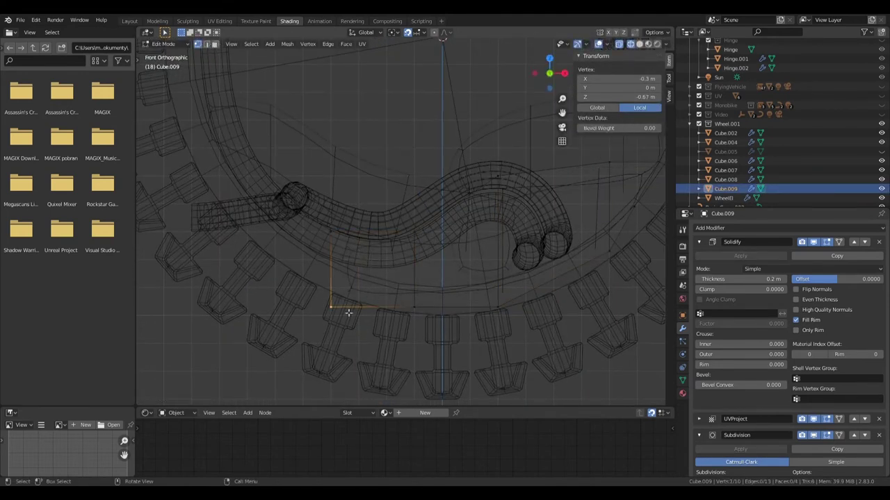
pyautogui.press('Escape')
pyautogui.press('Tab')
pyautogui.hotkey('alt', 'z')
pyautogui.scroll(-3, 313, 268)
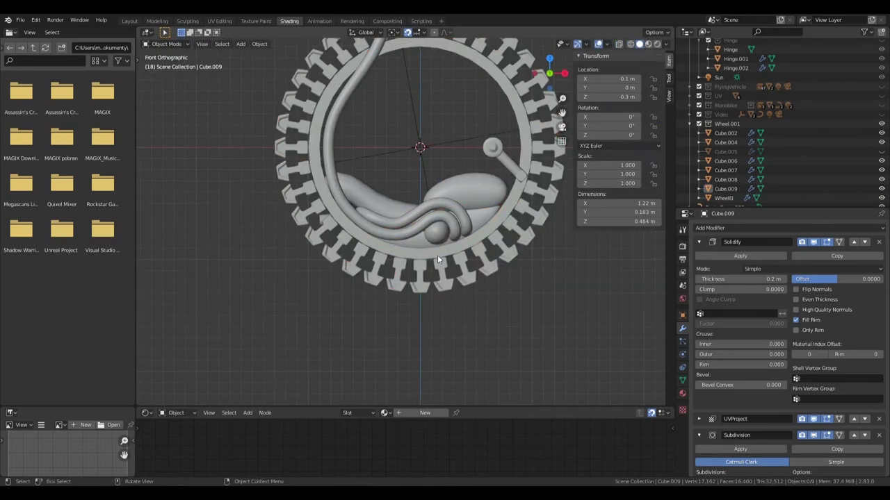
pyautogui.moveTo(437, 255); pyautogui.dragTo(389, 278, button='middle')
pyautogui.click(420, 290)
# Select the blob pieces and the handle together and raise them inside the ring.
pyautogui.keyDown('shift'); pyautogui.click(421, 291); pyautogui.keyUp('shift')
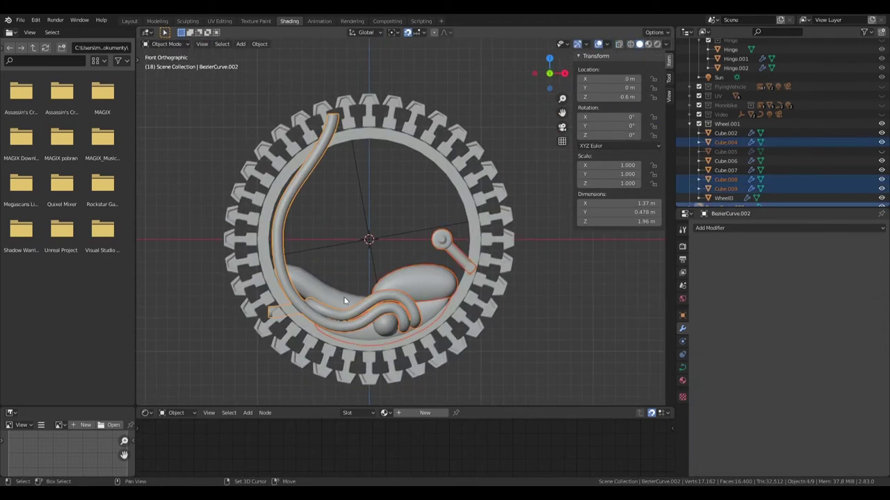
pyautogui.keyDown('shift'); pyautogui.click(434, 285); pyautogui.keyUp('shift')
pyautogui.moveTo(434, 284); pyautogui.dragTo(454, 249)
pyautogui.scroll(1, 455, 249)
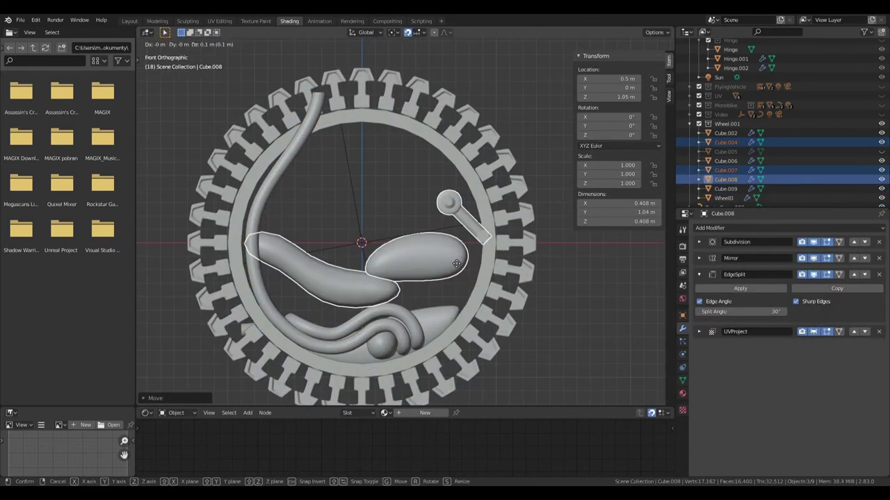
pyautogui.press('g')
# Reposition the handle (Cube.008) on its own.
pyautogui.click(483, 252)
pyautogui.scroll(5, 483, 252)
pyautogui.press('g')
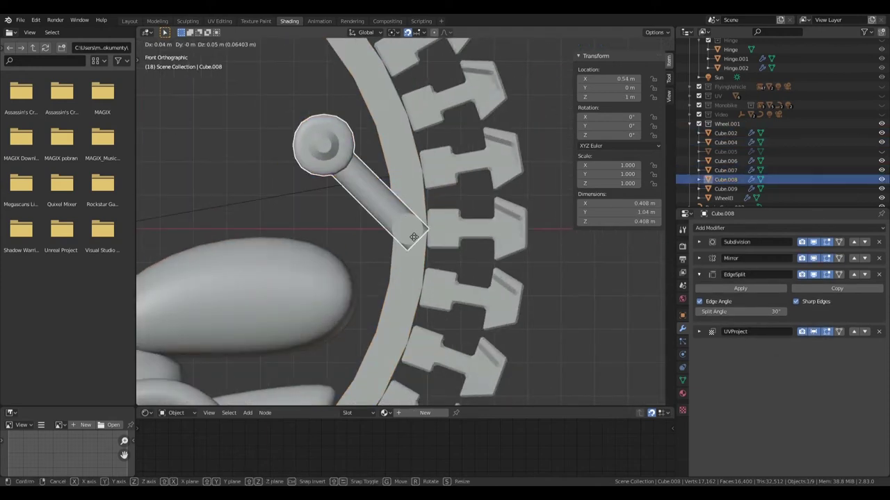
pyautogui.scroll(2, 411, 238)
pyautogui.scroll(-6, 433, 253)
pyautogui.moveTo(432, 253); pyautogui.dragTo(389, 230, button='middle')
pyautogui.press('KP_1')
# Reshape the large ellipsoid blob and the elongated left blob (Cube.007) by editing their vertices.
pyautogui.click(410, 269)
pyautogui.scroll(-3, 436, 269)
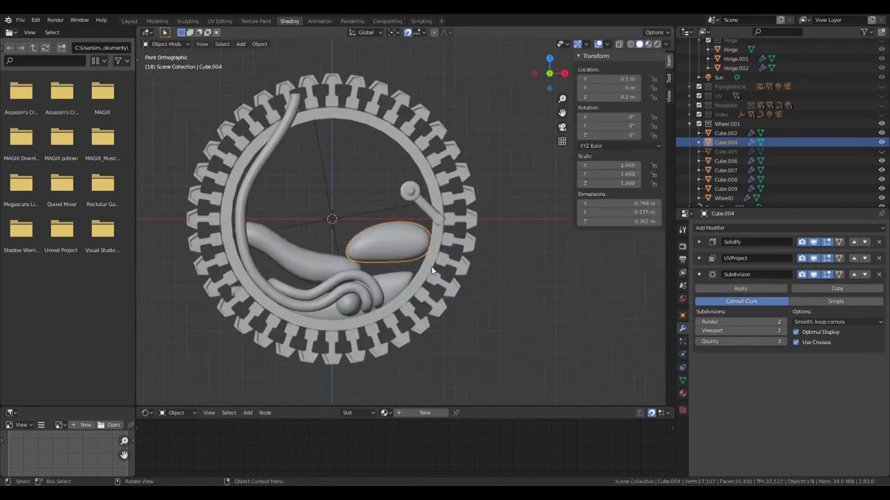
pyautogui.scroll(5, 433, 260)
pyautogui.press('Tab')
pyautogui.scroll(-5, 354, 175)
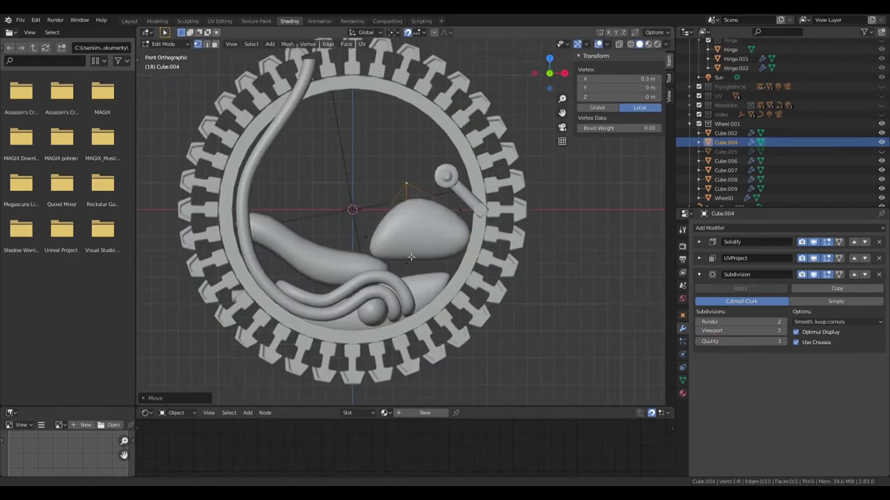
pyautogui.scroll(4, 366, 237)
pyautogui.press('Tab')
pyautogui.click(381, 275)
pyautogui.press('Tab')
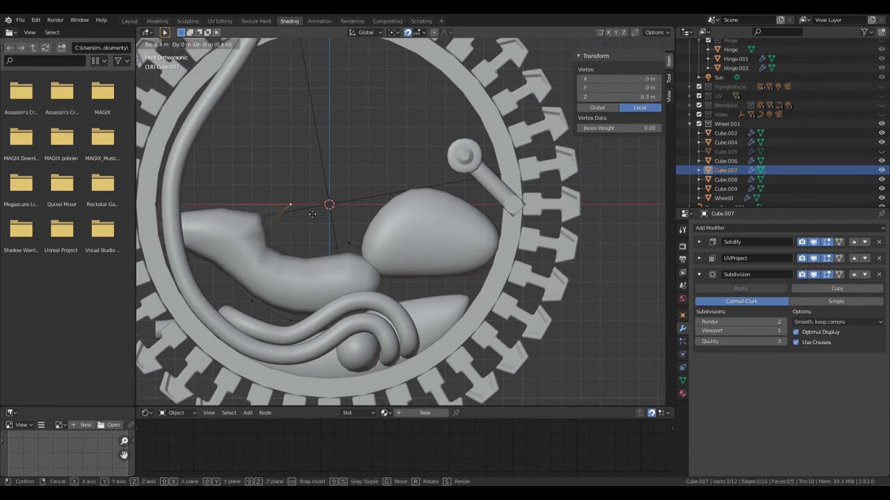
pyautogui.scroll(-4, 282, 247)
pyautogui.press('Tab')
pyautogui.scroll(3, 305, 309)
# Stretch the lower blob Cube.009 behind the loops to 0.587 m tall using see-through vertex moves.
pyautogui.click(424, 288)
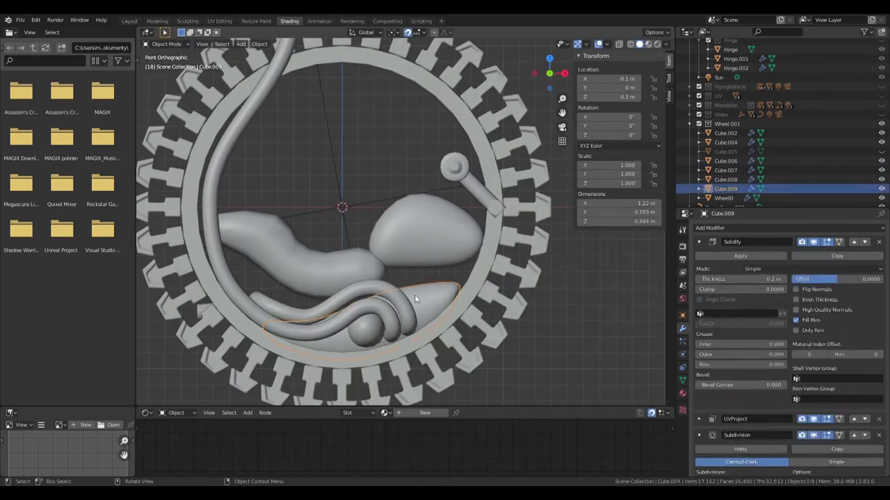
pyautogui.press('Tab')
pyautogui.press('g')
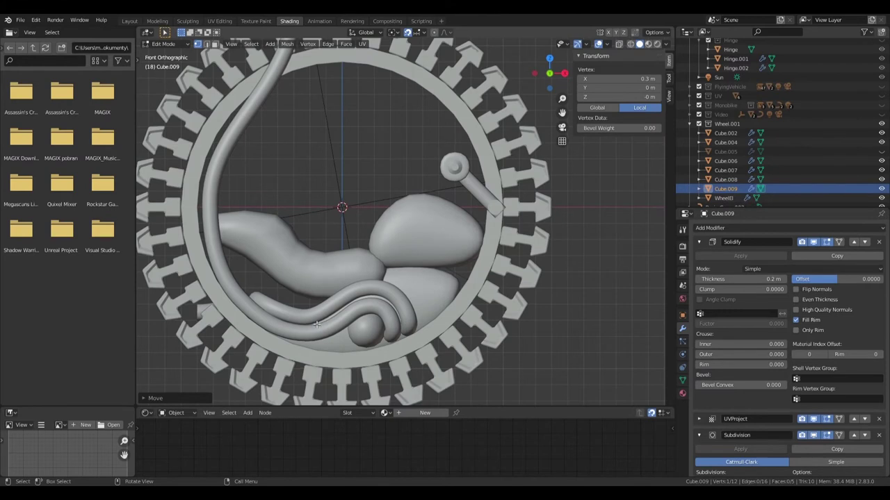
pyautogui.hotkey('shift', 'z')
pyautogui.scroll(2, 347, 330)
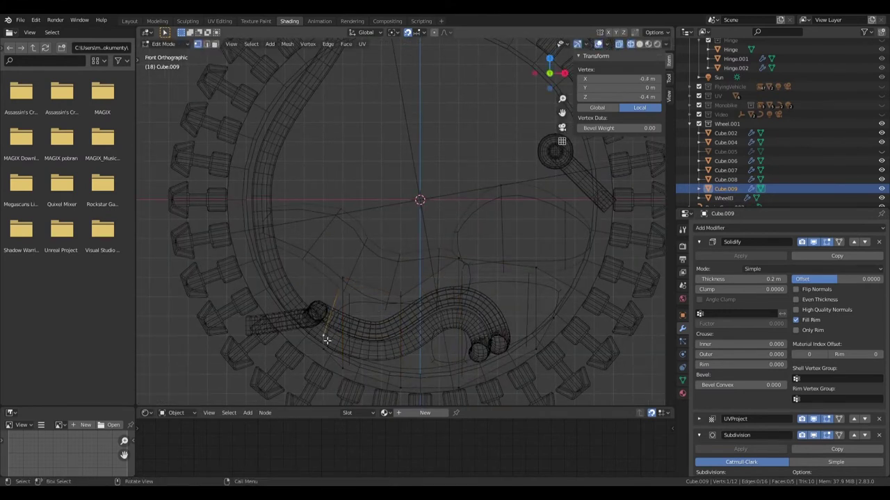
pyautogui.press('Tab')
pyautogui.hotkey('shift', 'z')
pyautogui.moveTo(319, 336)
pyautogui.mouseDown(button='middle')
pyautogui.moveTo(346, 325)
pyautogui.moveTo(420, 324)
pyautogui.mouseUp(button='middle')
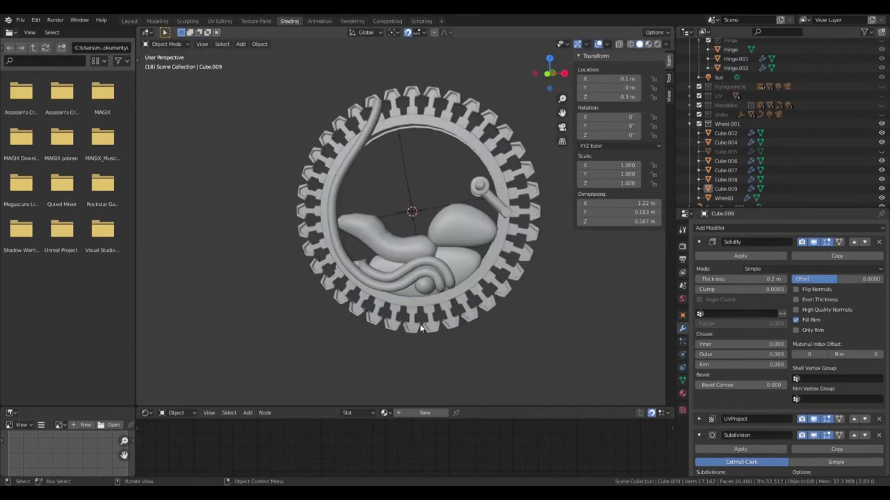
pyautogui.press('KP_1')
# Begin moving a control point of the bent pipe curve BezierCurve.002.
pyautogui.click(448, 345)
pyautogui.scroll(2, 449, 345)
pyautogui.press('Tab')
pyautogui.press('g')
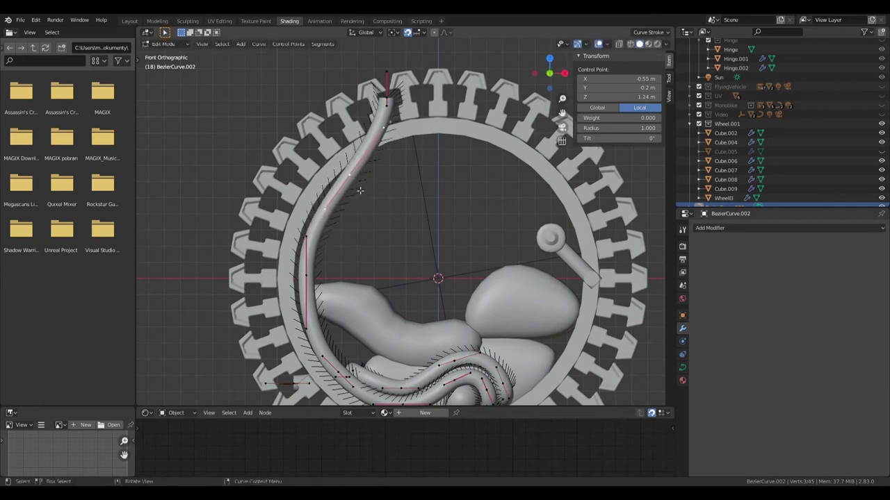
pyautogui.scroll(2, 360, 189)
# Lift the pipe's top control points straight up along Z, making BezierCurve.002 1.96 m tall.
pyautogui.scroll(2, 387, 223)
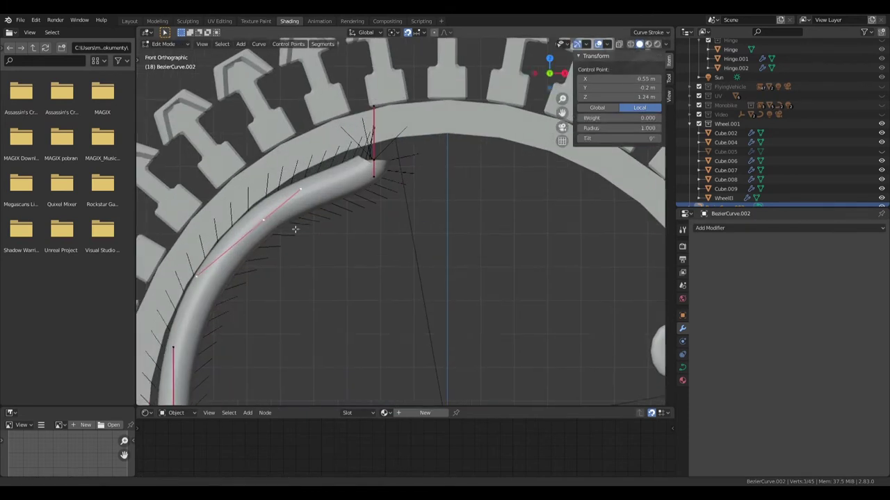
pyautogui.scroll(2, 417, 208)
pyautogui.scroll(-3, 458, 203)
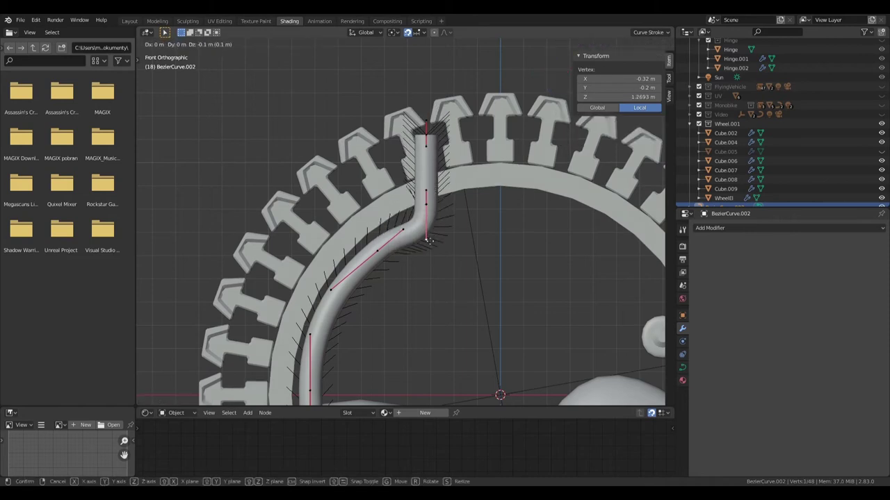
pyautogui.scroll(2, 428, 240)
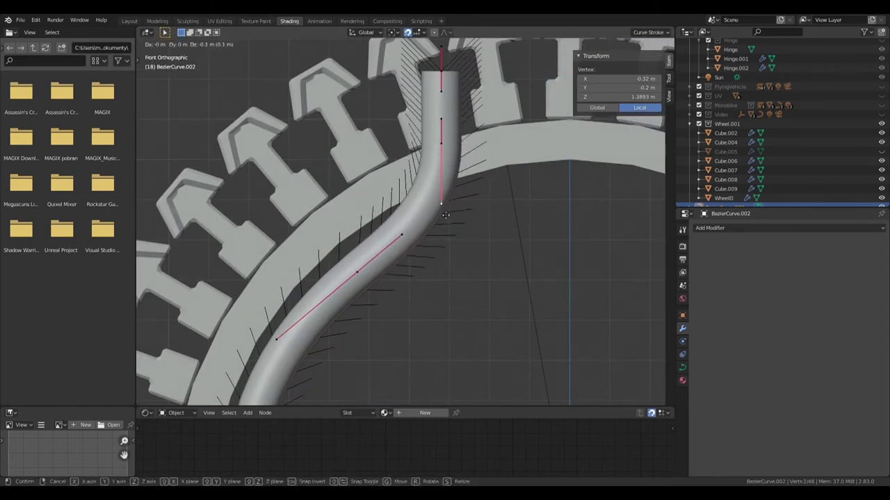
pyautogui.press('Tab')
pyautogui.scroll(-8, 468, 272)
pyautogui.moveTo(469, 272)
pyautogui.mouseDown(button='middle')
pyautogui.moveTo(515, 301)
pyautogui.moveTo(392, 254)
pyautogui.moveTo(389, 143)
pyautogui.moveTo(383, 233)
pyautogui.mouseUp(button='middle')
pyautogui.scroll(3, 504, 297)
pyautogui.click(388, 143)
# In edit mode, select the lone vertex and move it from the right-side view.
pyautogui.press('Tab')
pyautogui.scroll(3, 384, 233)
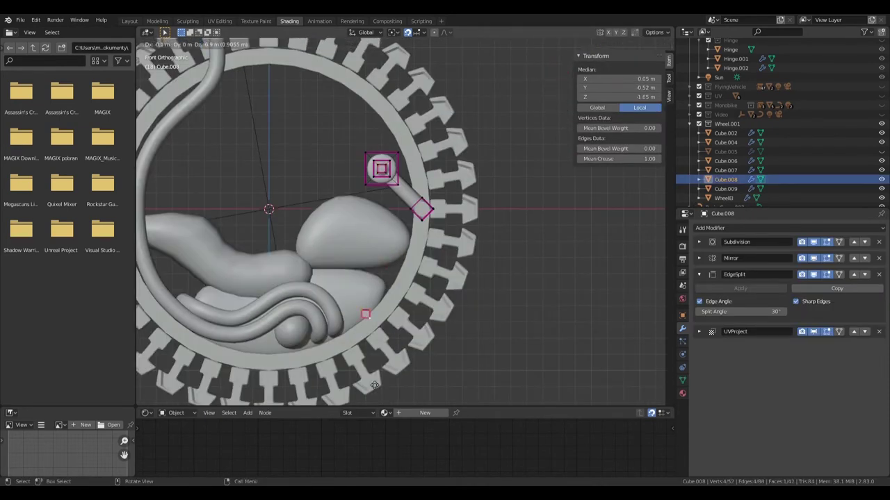
pyautogui.press('Tab')
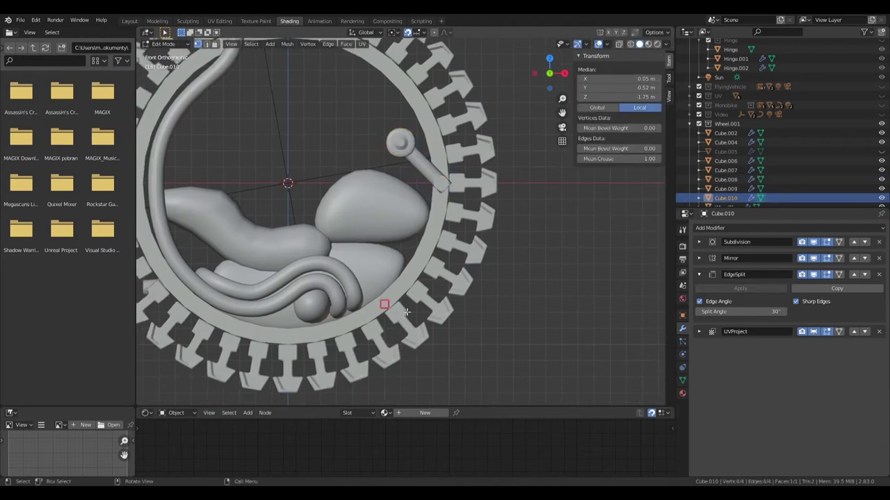
pyautogui.scroll(3, 376, 272)
pyautogui.scroll(3, 417, 239)
pyautogui.press('g')
pyautogui.click(430, 238)
pyautogui.press('KP_3')
pyautogui.scroll(-5, 429, 241)
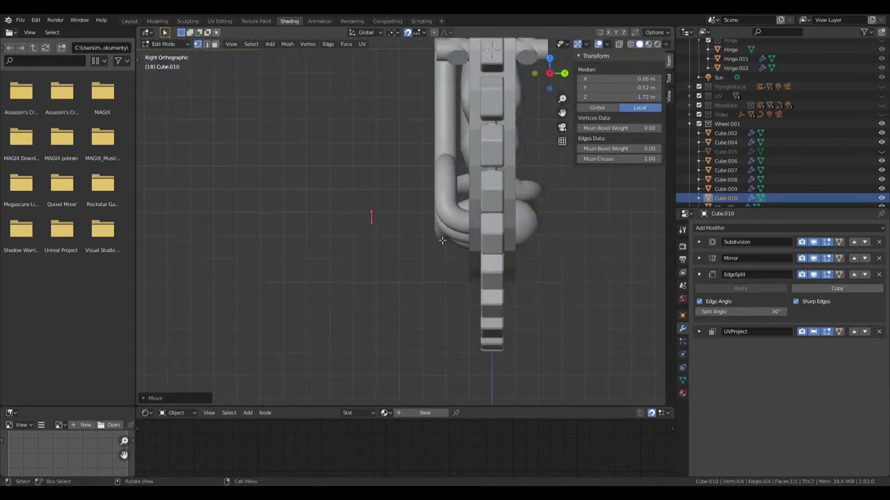
pyautogui.press('g')
pyautogui.click(448, 236)
pyautogui.scroll(3, 417, 264)
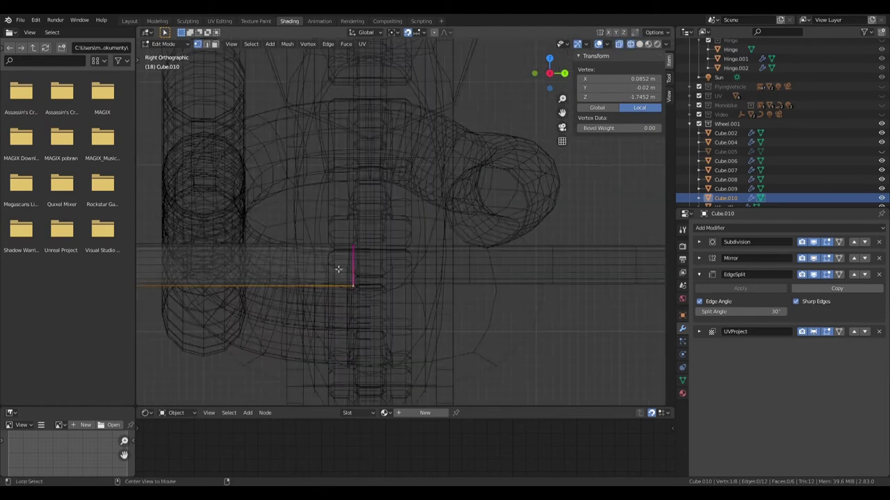
# Extrude the vertex into an edge to start the rod piece, returning to solid shading.
pyautogui.press('e')
pyautogui.scroll(-3, 339, 355)
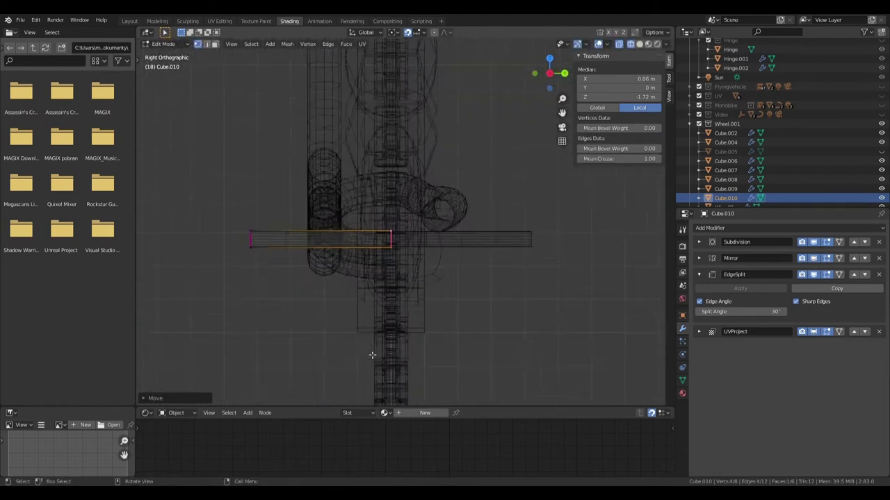
pyautogui.scroll(-3, 360, 320)
pyautogui.moveTo(360, 320); pyautogui.dragTo(361, 318, button='middle')
pyautogui.press('z')
pyautogui.click(427, 318)
pyautogui.press('Tab')
pyautogui.scroll(4, 450, 307)
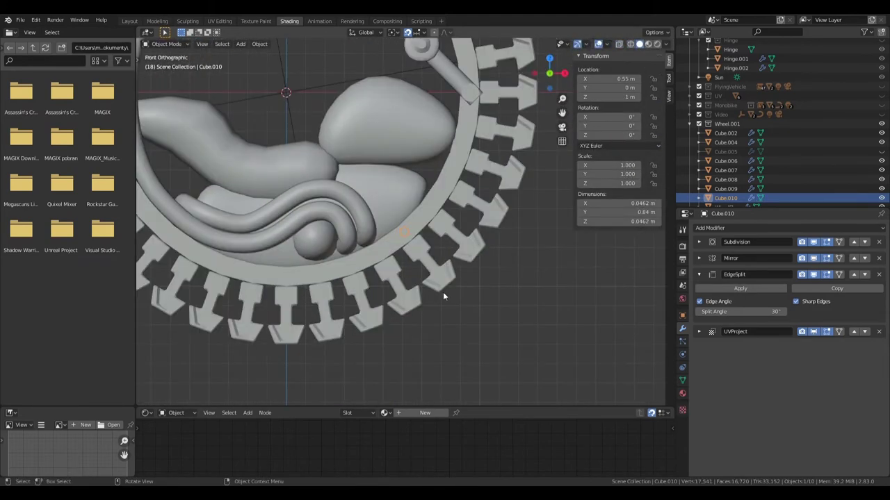
pyautogui.press('KP_1')
pyautogui.press('Tab')
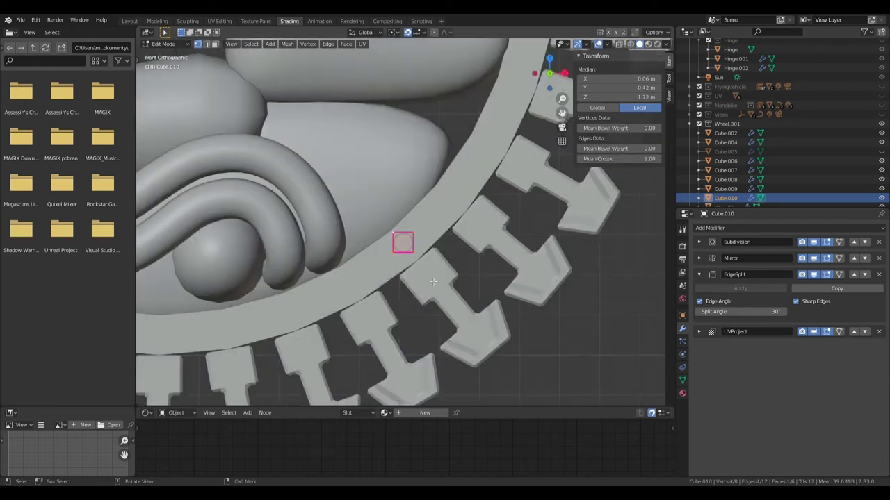
# Place the duplicated rod part, then rotate its face and shift it down and left.
pyautogui.click(500, 221)
pyautogui.scroll(-2, 500, 221)
pyautogui.press('KP_7')
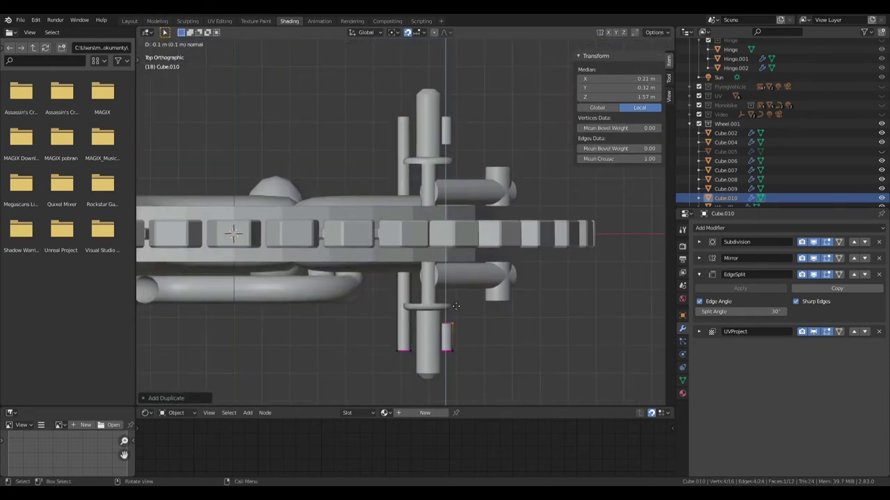
pyautogui.press('KP_1')
pyautogui.hotkey('shift', 'z')
pyautogui.press('r')
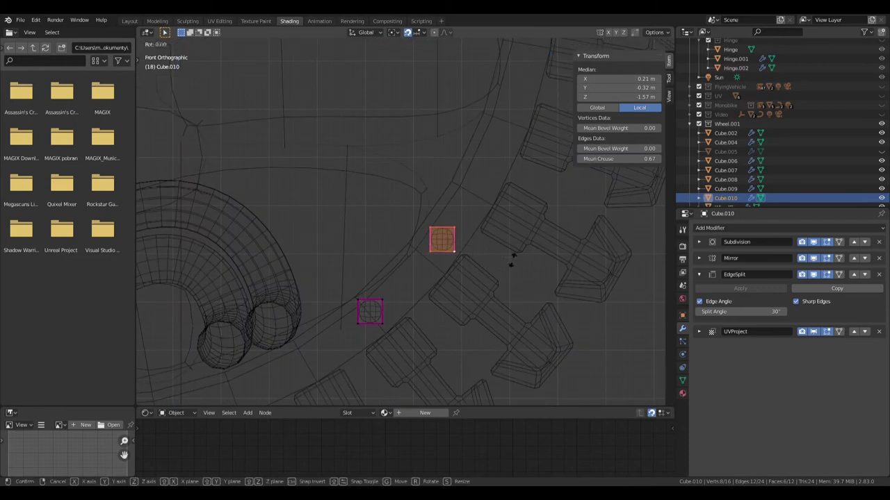
pyautogui.press('g')
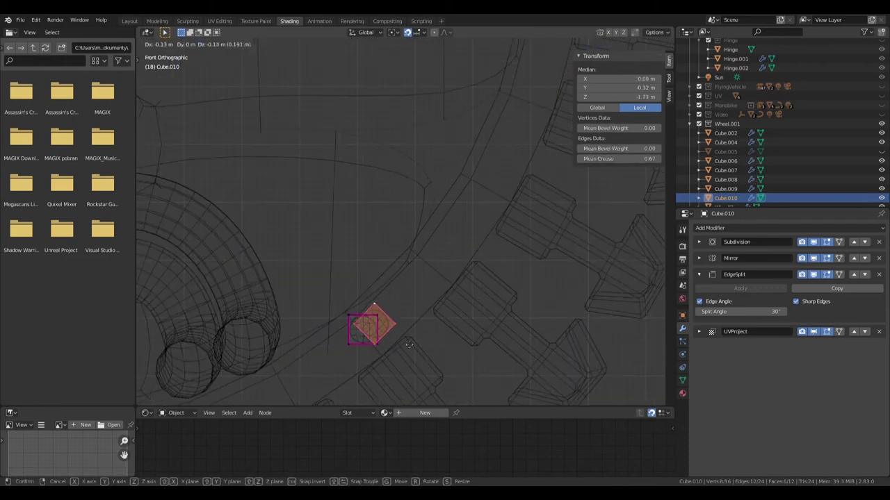
pyautogui.moveTo(356, 312); pyautogui.dragTo(480, 296, button='middle')
# Select the faces between the two rod ends and move them along their normals.
pyautogui.keyDown('ctrl'); pyautogui.click(445, 302); pyautogui.keyUp('ctrl')
pyautogui.click(480, 296)
pyautogui.press('KP_7')
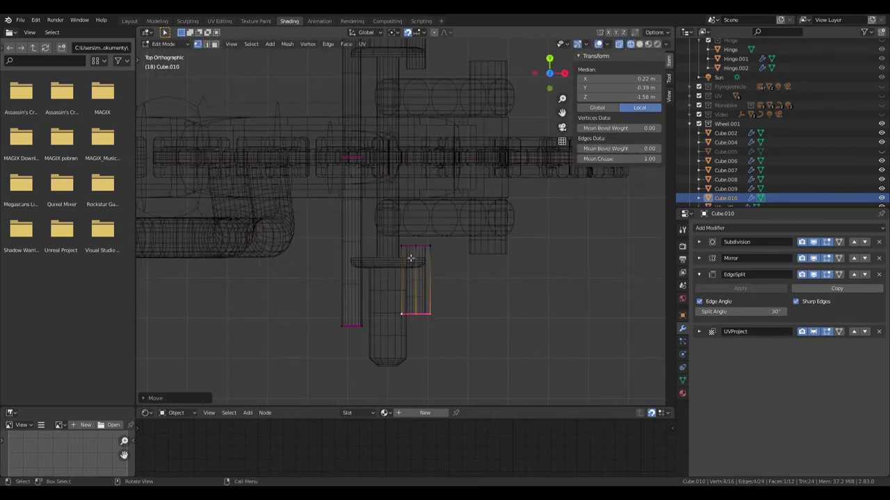
pyautogui.click(417, 253)
pyautogui.click(442, 243)
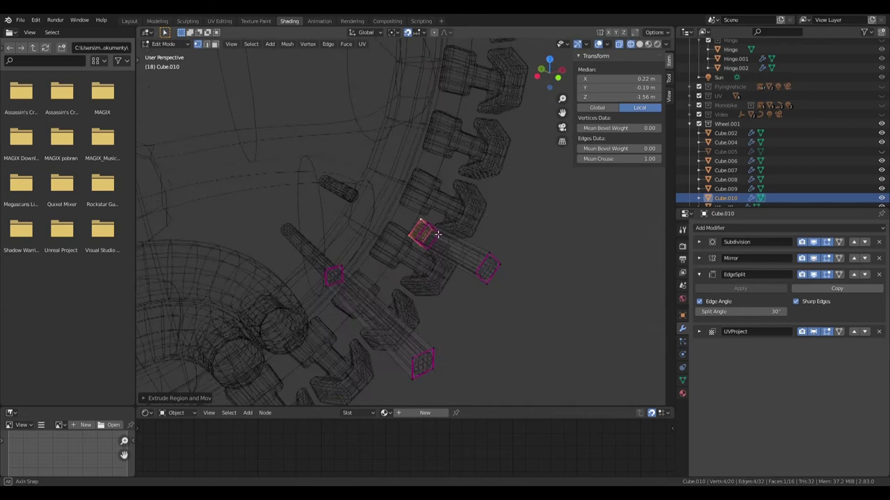
pyautogui.moveTo(443, 244); pyautogui.dragTo(449, 255, button='middle')
pyautogui.press('KP_1')
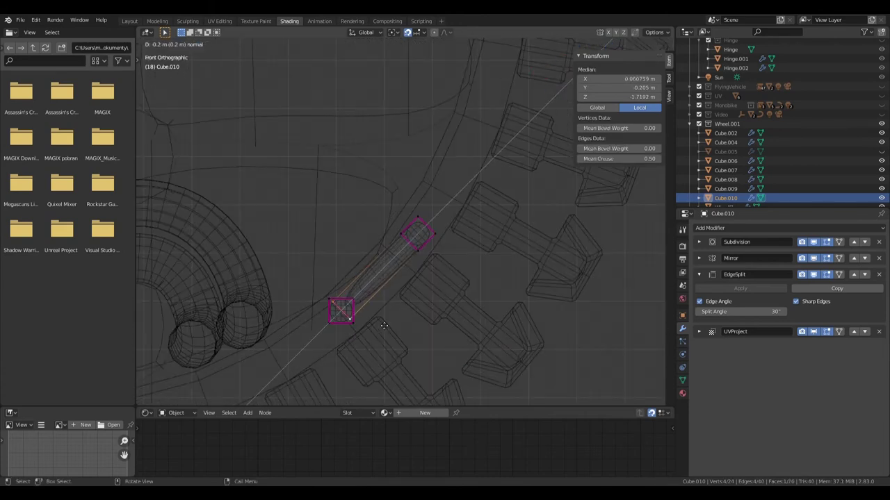
pyautogui.hotkey('shift', 'z')
# Move the selected rod end from the top view and push its faces outward.
pyautogui.moveTo(462, 306); pyautogui.dragTo(464, 276, button='middle')
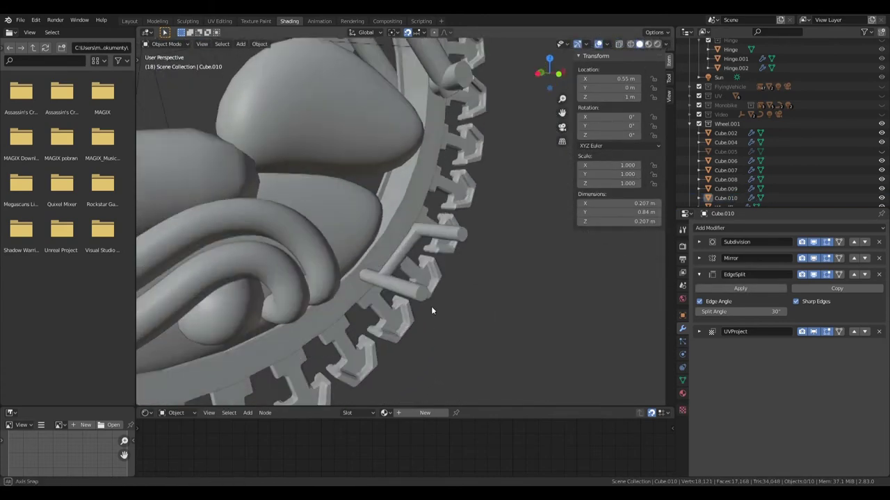
pyautogui.press('KP_7')
pyautogui.press('g')
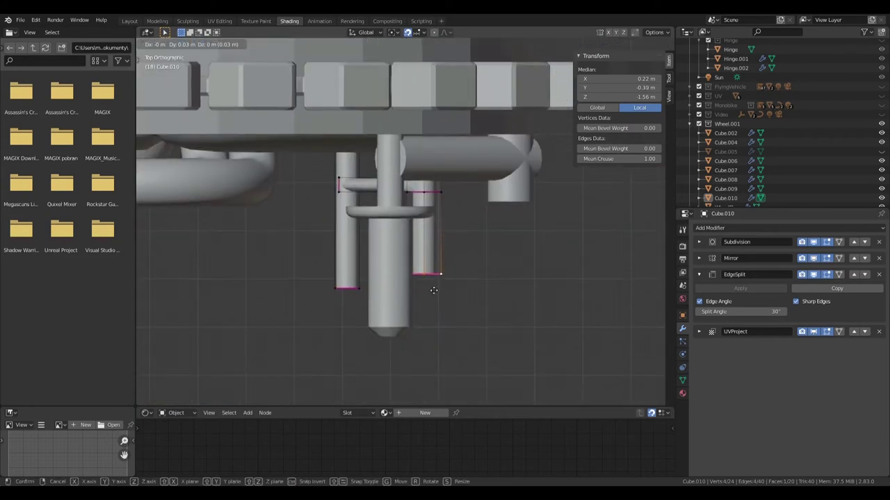
pyautogui.moveTo(433, 301); pyautogui.dragTo(445, 278, button='middle')
pyautogui.press('KP_1')
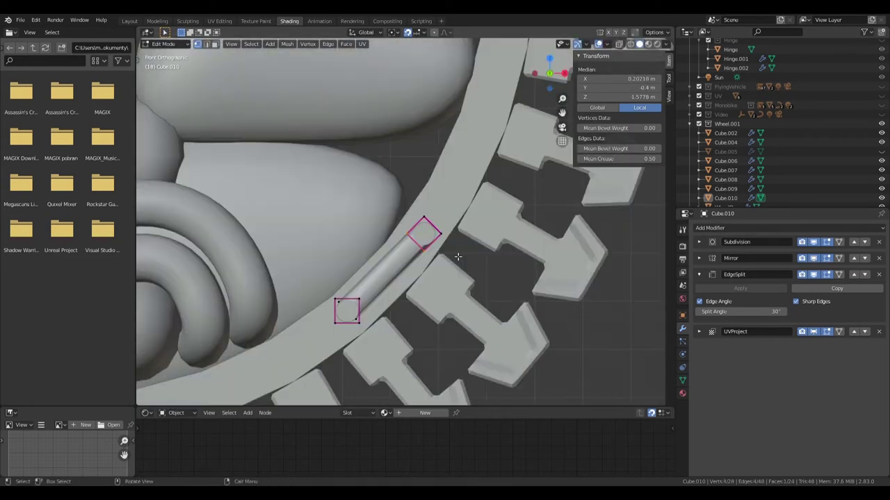
pyautogui.click(392, 328)
pyautogui.moveTo(391, 329)
pyautogui.mouseDown(button='middle')
pyautogui.moveTo(450, 323)
pyautogui.moveTo(467, 297)
pyautogui.mouseUp(button='middle')
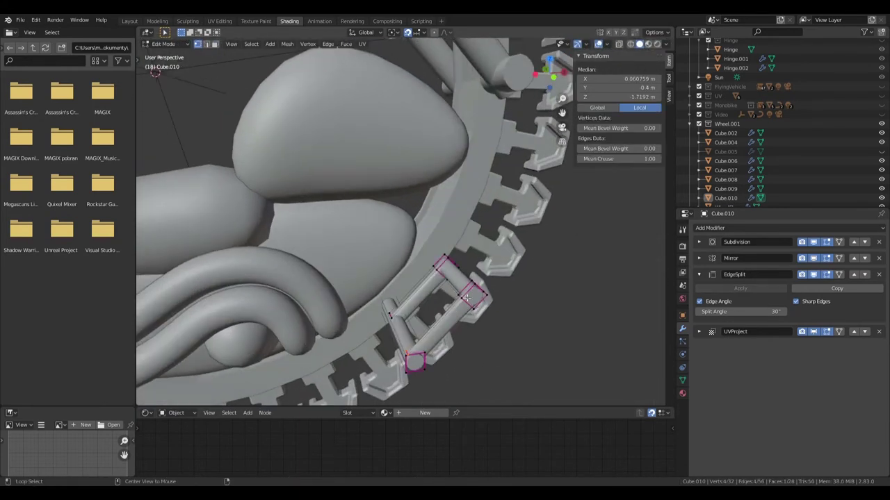
# Extend a bracket end face along its normal, finishing the 0.207 × 0.84 × 0.207 m bracket.
pyautogui.press('3')
pyautogui.click(462, 294)
pyautogui.press('KP_3')
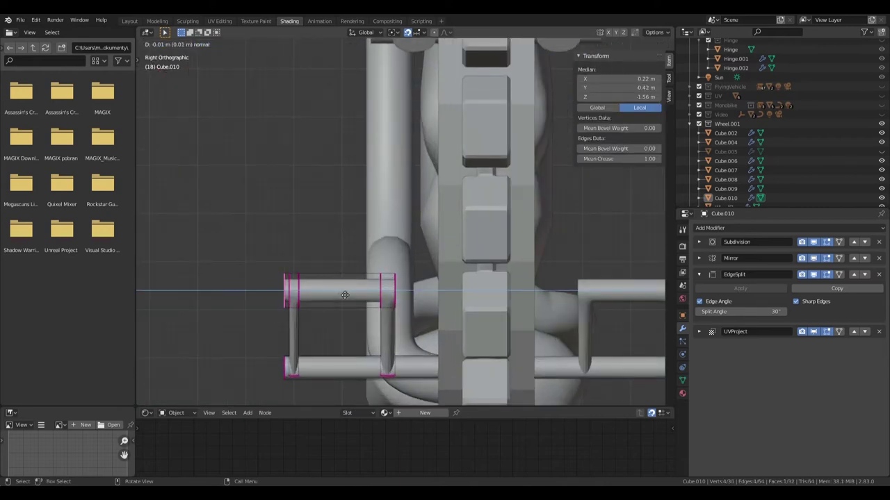
pyautogui.click(344, 295)
pyautogui.press('Tab')
pyautogui.scroll(-5, 367, 309)
pyautogui.moveTo(367, 308)
pyautogui.mouseDown(button='middle')
pyautogui.moveTo(495, 289)
pyautogui.moveTo(438, 299)
pyautogui.mouseUp(button='middle')
pyautogui.press('KP_1')
pyautogui.press('KP_1')
pyautogui.press('a')
pyautogui.scroll(3, 437, 303)
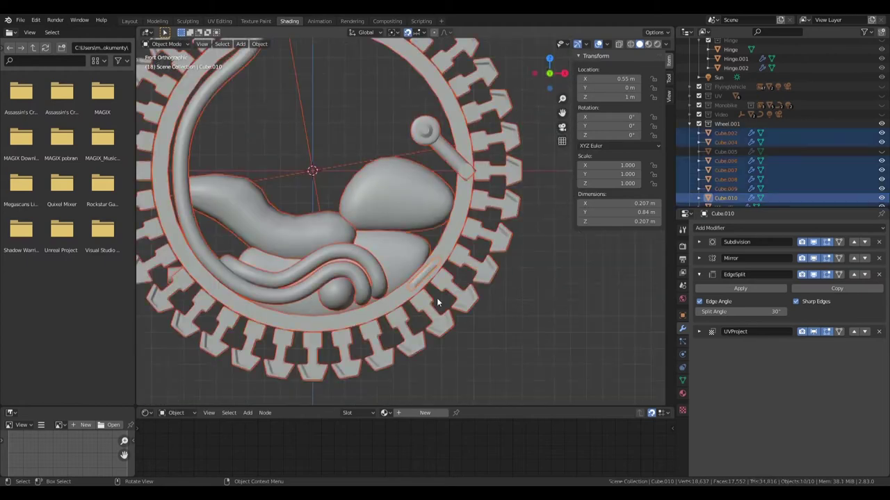
pyautogui.hotkey('alt', 'z')
pyautogui.moveTo(417, 192)
pyautogui.mouseDown(button='middle')
pyautogui.moveTo(389, 283)
pyautogui.moveTo(490, 266)
pyautogui.mouseUp(button='middle')
pyautogui.click(380, 219)
pyautogui.click(408, 262)
pyautogui.click(413, 272)
pyautogui.click(725, 132)
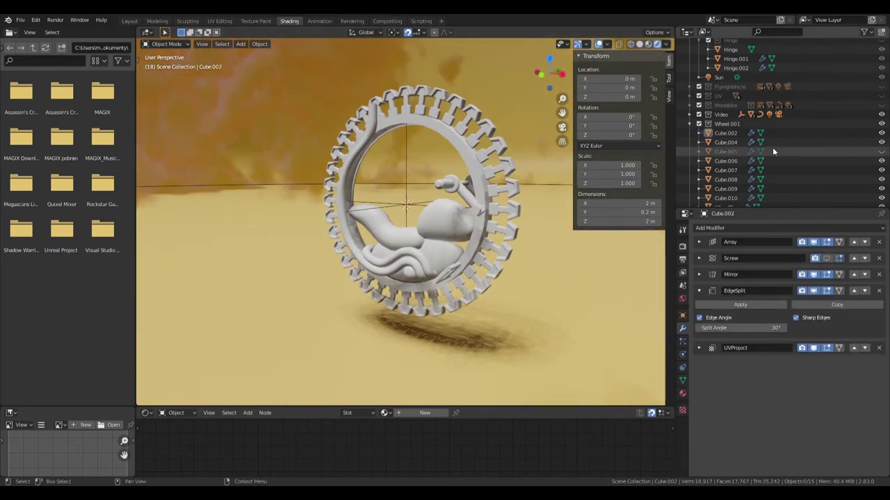
pyautogui.press('z')
pyautogui.hotkey('alt', 'z')
pyautogui.scroll(2, 431, 263)
pyautogui.scroll(2, 421, 268)
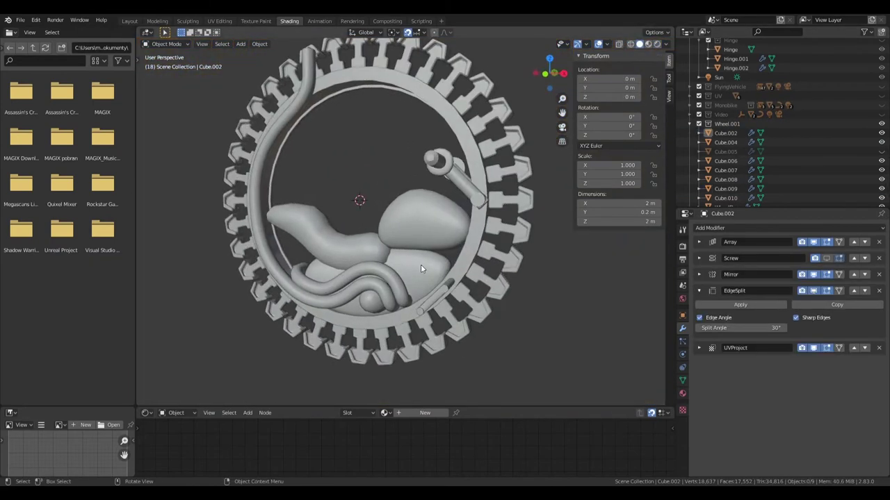
pyautogui.press('KP_1')
pyautogui.click(431, 242)
# In X-ray Edit Mode, drag one outline vertex of Cube.004 to start reshaping the blob.
pyautogui.press('Tab')
pyautogui.hotkey('alt', 'z')
pyautogui.scroll(2, 396, 274)
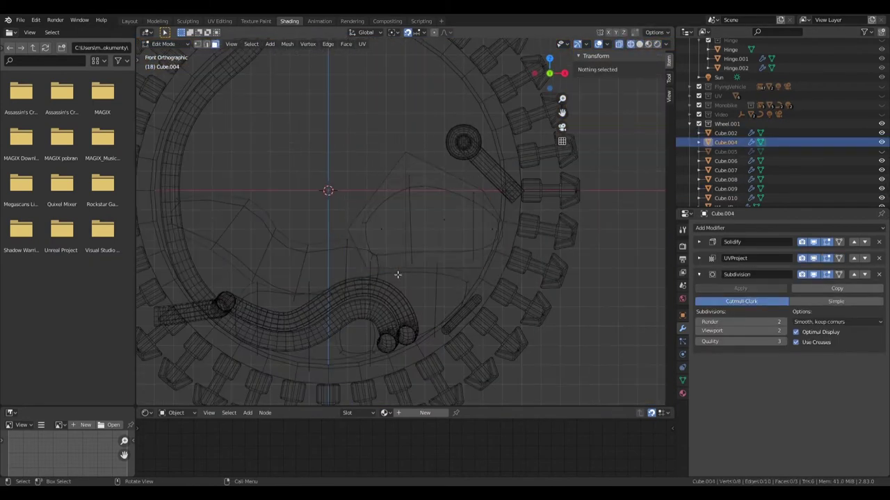
pyautogui.click(481, 266)
pyautogui.scroll(1, 496, 274)
pyautogui.press('g')
pyautogui.scroll(3, 512, 246)
pyautogui.press('g')
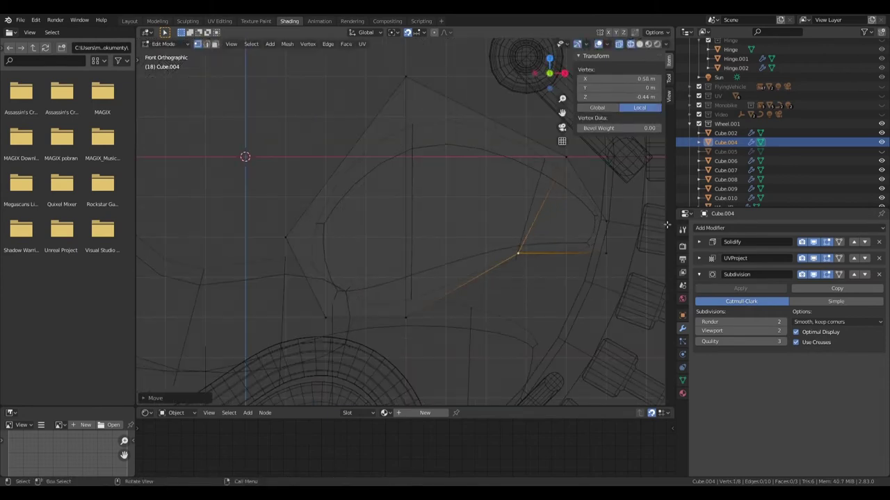
pyautogui.scroll(2, 437, 237)
# Pull two more outline vertices outward into a tapered tip reaching toward the ring.
pyautogui.keyDown('shift'); pyautogui.click(436, 237); pyautogui.keyUp('shift')
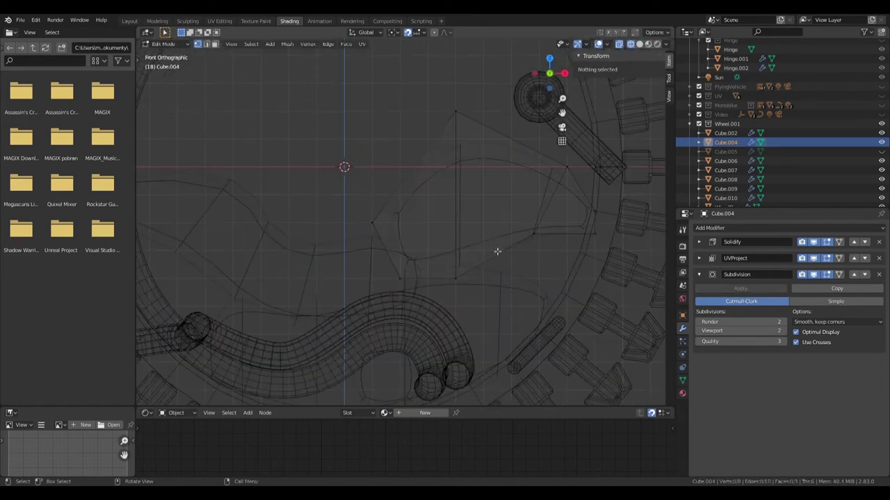
pyautogui.click(534, 234)
pyautogui.press('g')
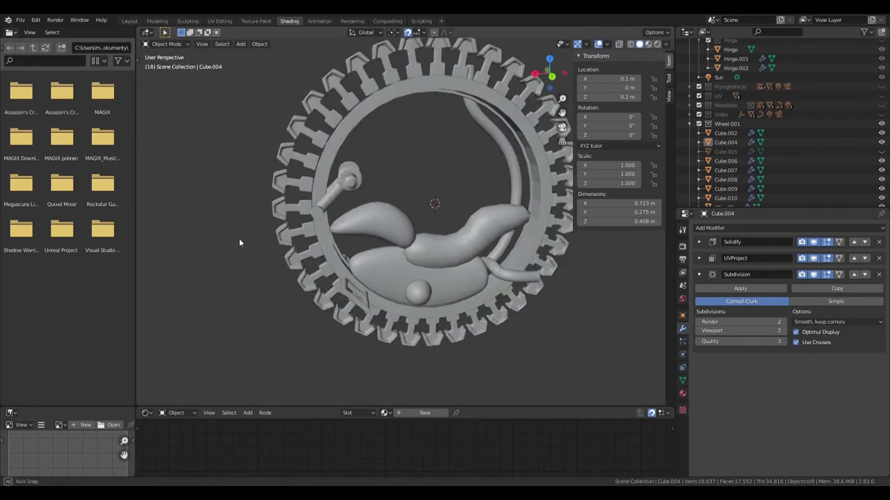
pyautogui.moveTo(239, 242); pyautogui.dragTo(403, 290, button='middle')
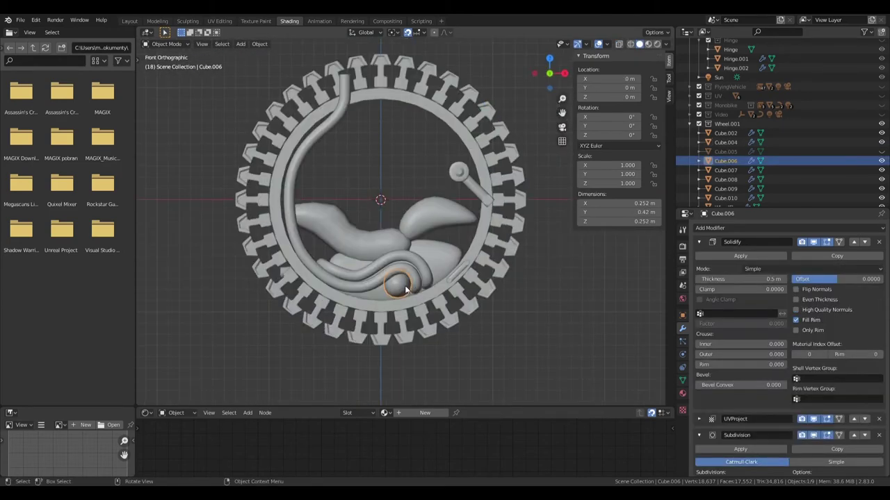
# Select the small bar Cube.011 in Edit Mode and pick one of its edge loops.
pyautogui.click(471, 299)
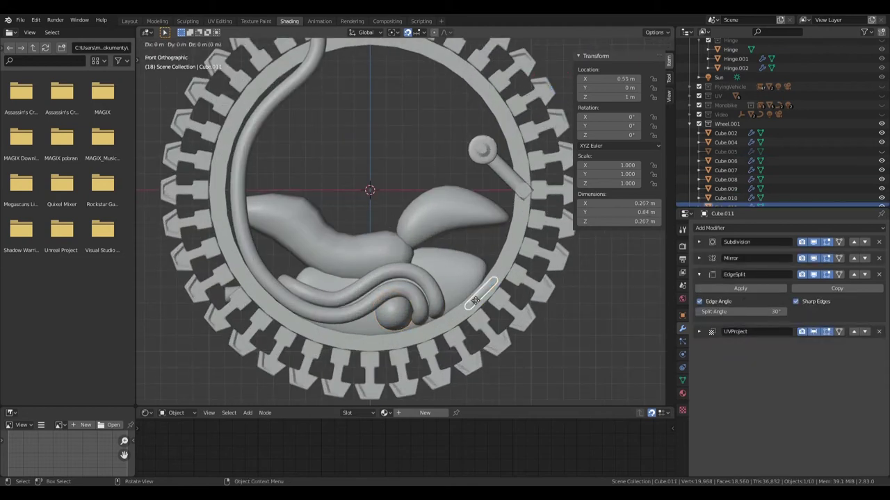
pyautogui.press('Tab')
pyautogui.click(465, 262)
pyautogui.moveTo(464, 262); pyautogui.dragTo(488, 306, button='middle')
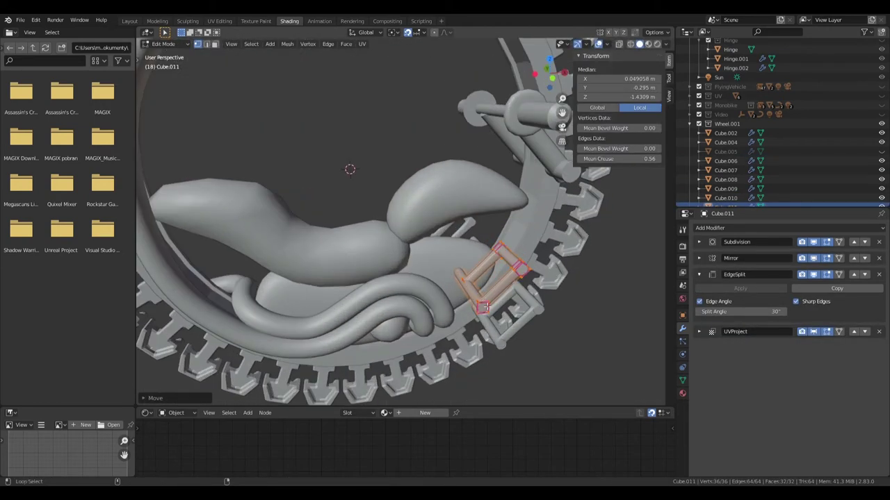
pyautogui.rightClick(490, 309)
pyautogui.click(490, 313)
# Scale and move the bar's faces into a short round peg against the ring.
pyautogui.press('KP_1')
pyautogui.press('g')
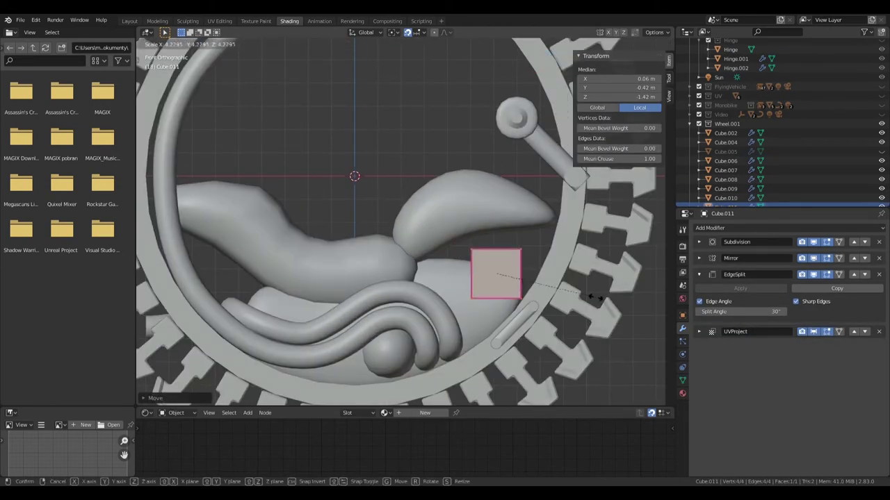
pyautogui.press('g')
pyautogui.scroll(3, 599, 298)
pyautogui.scroll(3, 576, 272)
pyautogui.scroll(-8, 576, 272)
pyautogui.moveTo(576, 272)
pyautogui.mouseDown(button='middle')
pyautogui.moveTo(428, 273)
pyautogui.moveTo(361, 246)
pyautogui.moveTo(369, 246)
pyautogui.mouseUp(button='middle')
pyautogui.press('KP_3')
pyautogui.click(508, 271)
# Delete one end face of the peg in X-ray, then turn X-ray off.
pyautogui.hotkey('alt', 'z')
pyautogui.scroll(3, 501, 292)
pyautogui.scroll(2, 397, 255)
pyautogui.click(397, 242)
pyautogui.press('KP_1')
pyautogui.scroll(3, 372, 234)
pyautogui.keyDown('shift'); pyautogui.click(372, 250); pyautogui.keyUp('shift')
pyautogui.press('x')
pyautogui.click(373, 248)
pyautogui.hotkey('alt', 'z')
# Scale and move the opening's edge loop to widen the peg's cap into a disc.
pyautogui.scroll(3, 449, 231)
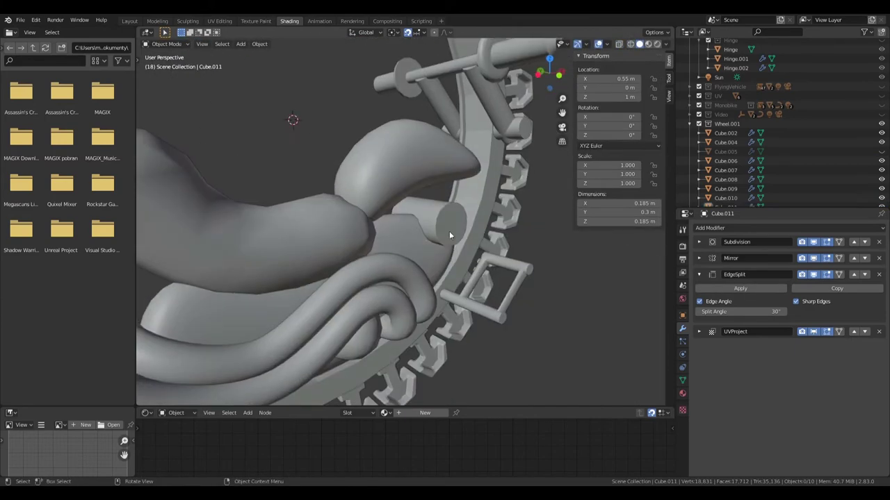
pyautogui.moveTo(449, 231); pyautogui.dragTo(443, 217, button='middle')
pyautogui.keyDown('alt'); pyautogui.click(443, 218); pyautogui.keyUp('alt')
pyautogui.moveTo(461, 253); pyautogui.dragTo(467, 240, button='middle')
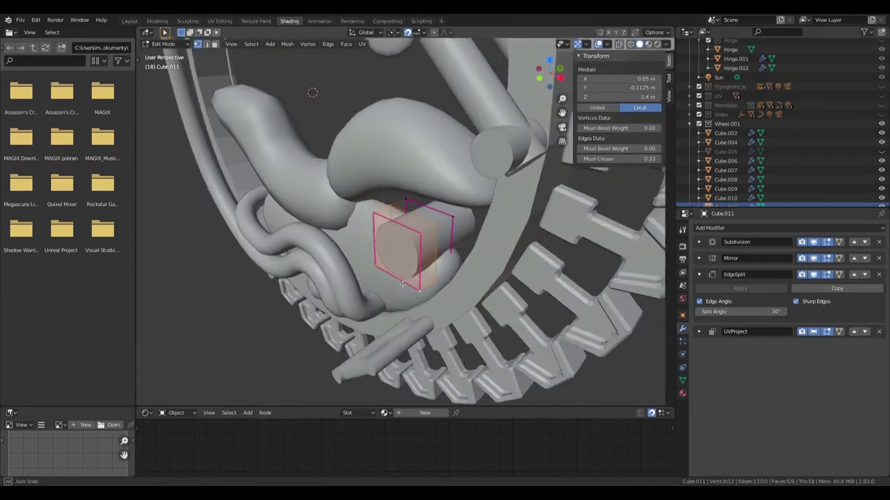
pyautogui.press('KP_1')
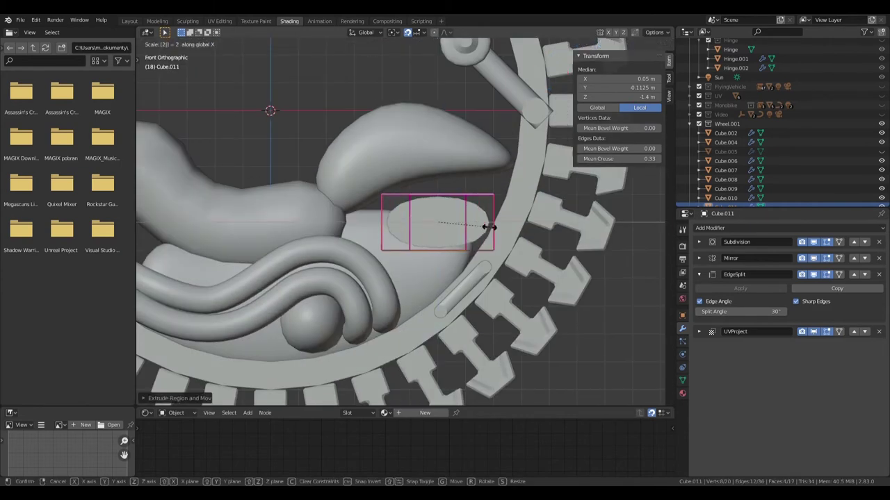
pyautogui.click(488, 227)
pyautogui.moveTo(490, 229)
pyautogui.mouseDown(button='middle')
pyautogui.moveTo(449, 258)
pyautogui.moveTo(443, 234)
pyautogui.mouseUp(button='middle')
pyautogui.press('KP_3')
pyautogui.click(363, 229)
pyautogui.moveTo(362, 229)
pyautogui.mouseDown(button='middle')
pyautogui.moveTo(423, 258)
pyautogui.moveTo(452, 229)
pyautogui.moveTo(445, 234)
pyautogui.mouseUp(button='middle')
# Select the hub's cap faces in front wireframe view to shape its layered rims.
pyautogui.click(452, 229)
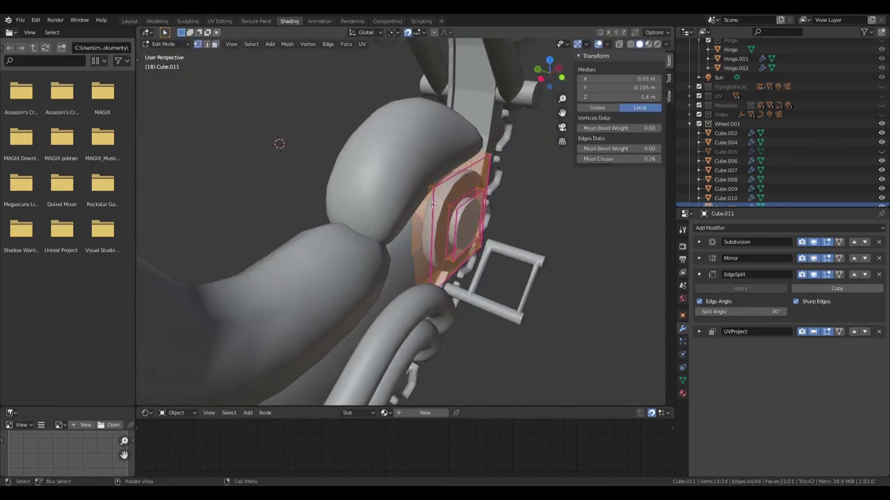
pyautogui.press('KP_1')
pyautogui.hotkey('shift', 'z')
pyautogui.click(434, 256)
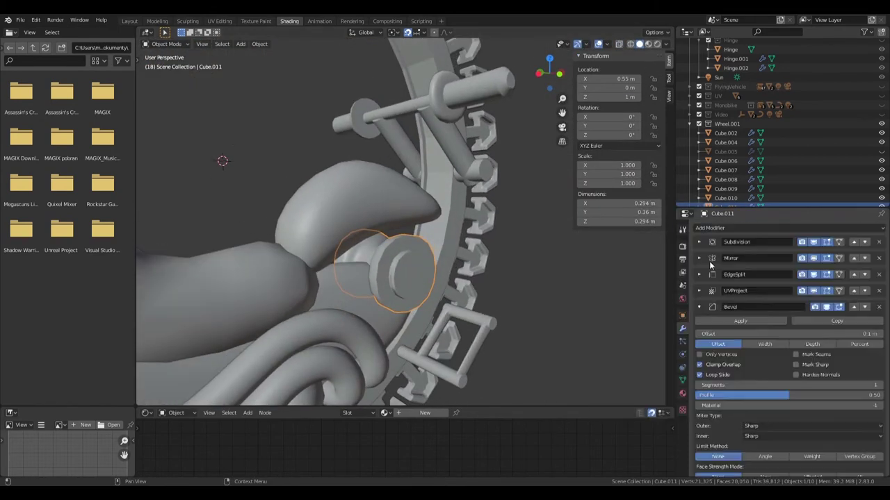
pyautogui.moveTo(361, 229)
pyautogui.mouseDown(button='middle')
pyautogui.moveTo(387, 283)
pyautogui.moveTo(444, 292)
pyautogui.mouseUp(button='middle')
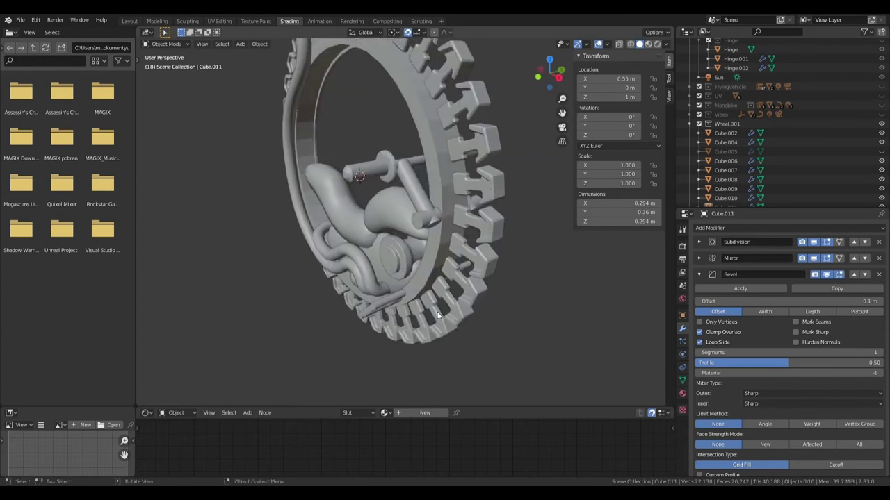
pyautogui.scroll(3, 445, 292)
pyautogui.scroll(2, 445, 292)
pyautogui.scroll(-2, 524, 309)
# Duplicate the round hub and place the copy on the left inside the ring.
pyautogui.press('KP_1')
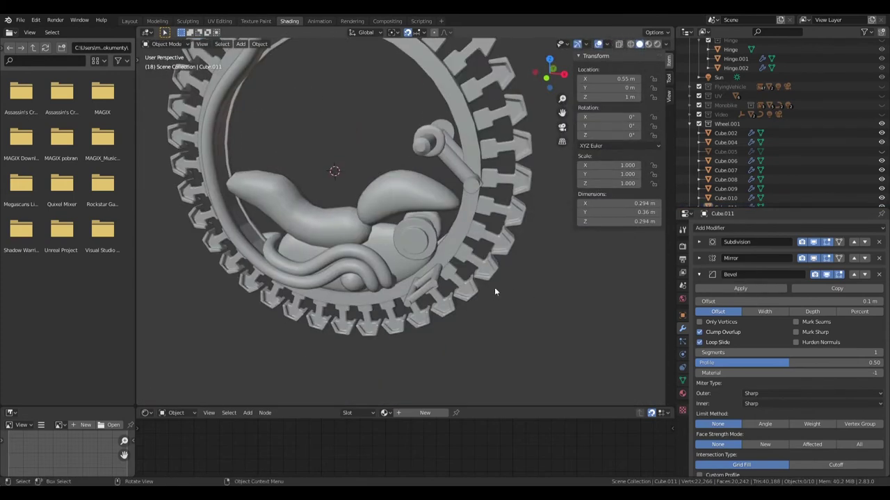
pyautogui.scroll(-2, 494, 287)
pyautogui.scroll(3, 496, 248)
pyautogui.hotkey('shift', 'd')
pyautogui.click(324, 272)
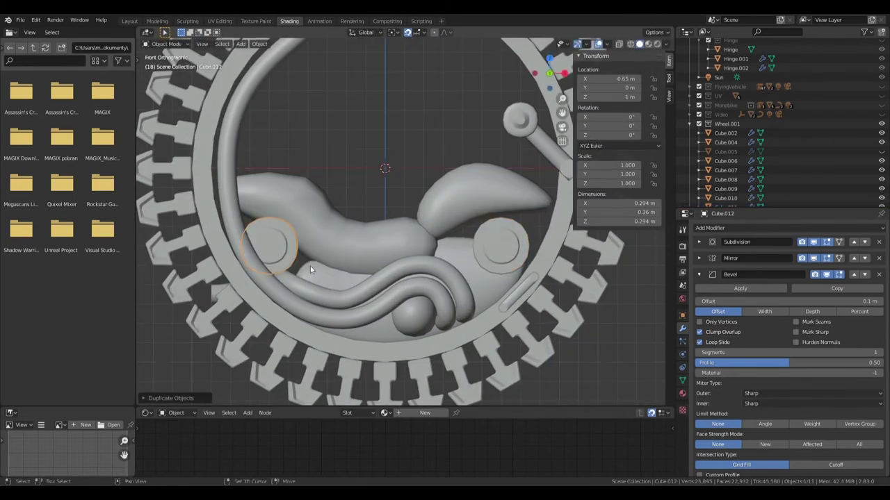
pyautogui.scroll(2, 324, 272)
pyautogui.scroll(-1, 347, 230)
# Shade the copy smooth, scale it to 0.5, then move and stretch it into place.
pyautogui.press('F3')
pyautogui.write('Shade Smooth')
pyautogui.click(408, 261)
pyautogui.scroll(-2, 420, 259)
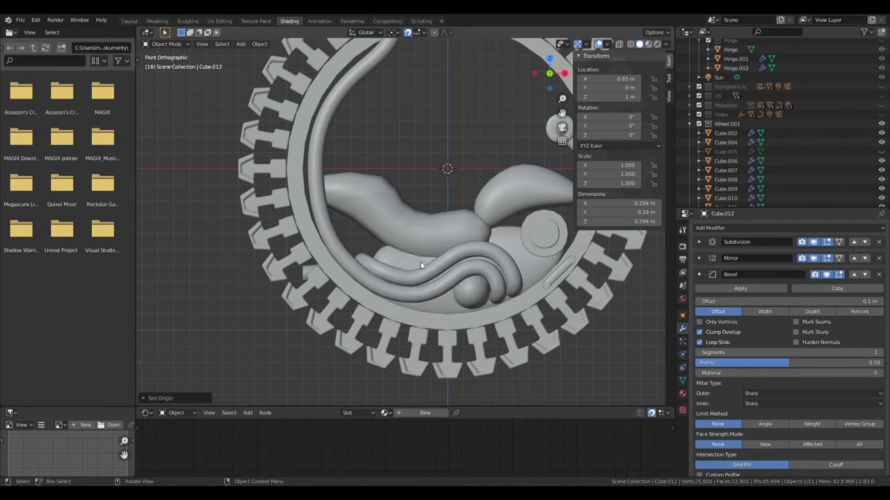
pyautogui.scroll(2, 397, 229)
pyautogui.write('s')
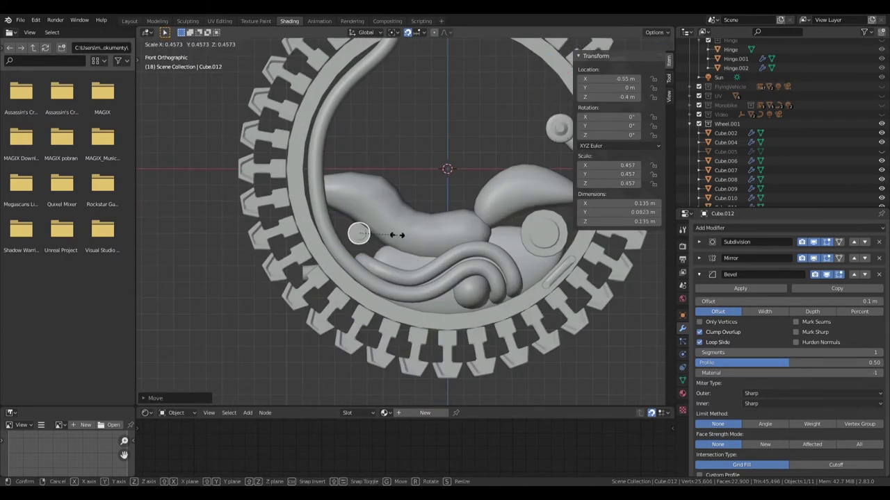
pyautogui.write('.5')
pyautogui.press('Return')
pyautogui.moveTo(402, 236)
pyautogui.mouseDown(button='middle')
pyautogui.moveTo(400, 245)
pyautogui.moveTo(419, 231)
pyautogui.mouseUp(button='middle')
pyautogui.click(420, 258)
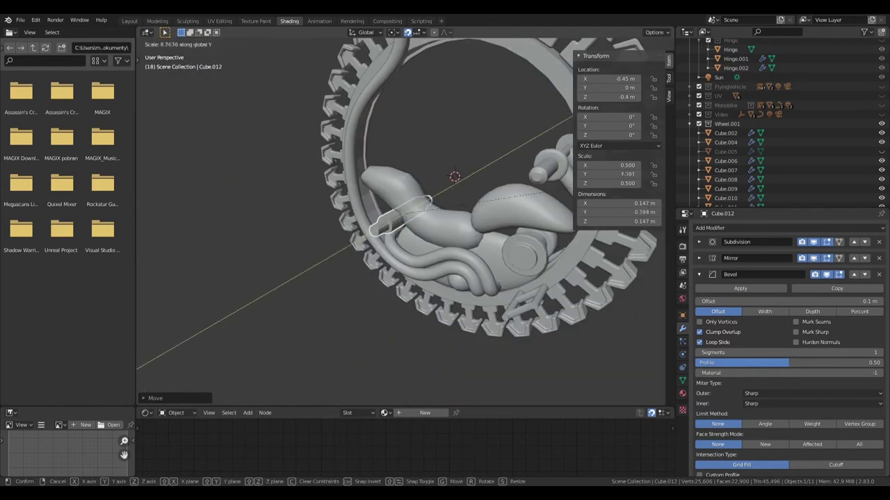
pyautogui.click(528, 200)
# Move one edge loop of the copy in top-view wireframe Edit Mode.
pyautogui.press('Tab')
pyautogui.press('KP_7')
pyautogui.hotkey('shift', 'z')
pyautogui.scroll(3, 314, 250)
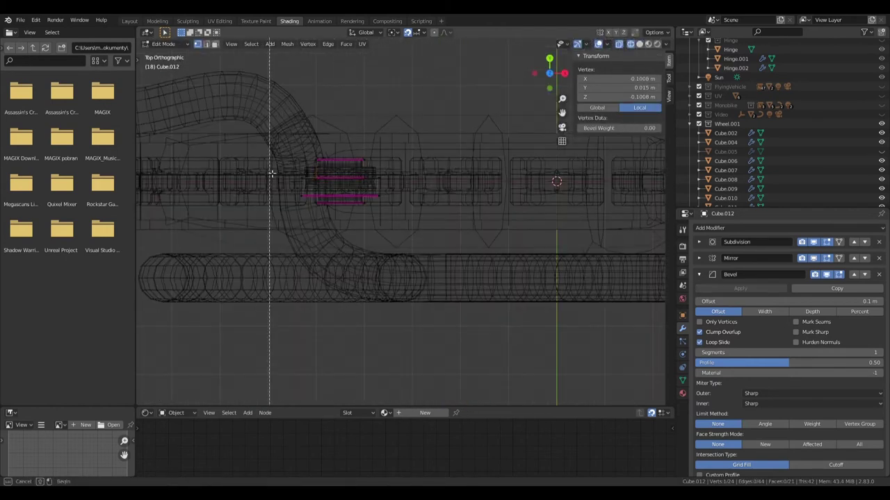
pyautogui.press('h')
pyautogui.hotkey('alt', 'h')
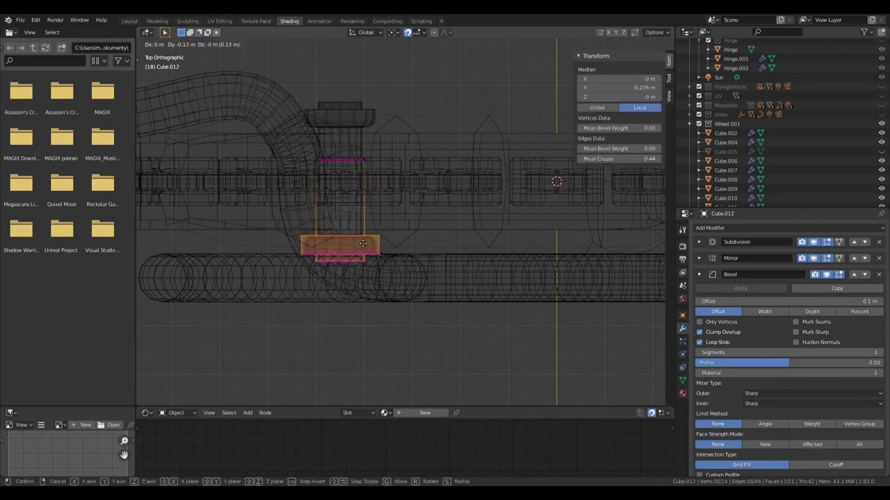
pyautogui.keyDown('alt'); pyautogui.click(305, 155); pyautogui.keyUp('alt')
pyautogui.scroll(2, 334, 167)
pyautogui.press('g')
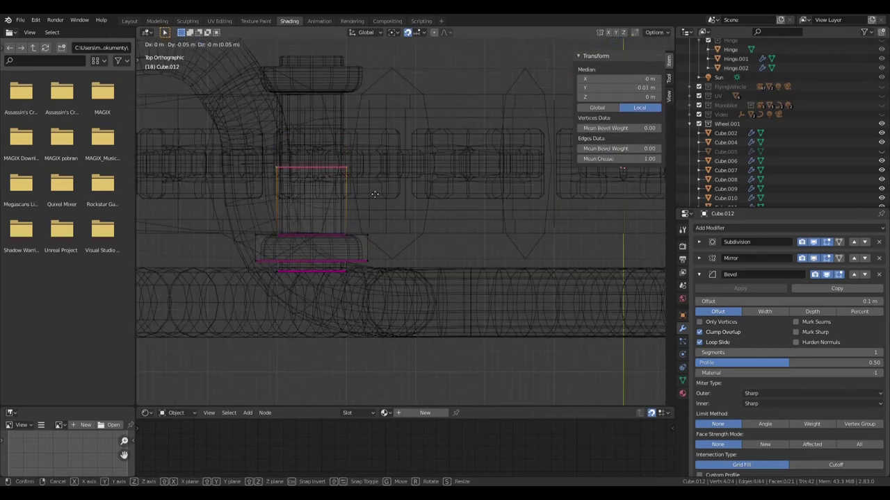
pyautogui.click(375, 194)
pyautogui.scroll(2, 375, 194)
# Return to solid Object Mode and move the hub copy below the left blob.
pyautogui.press('Tab')
pyautogui.hotkey('shift', 'z')
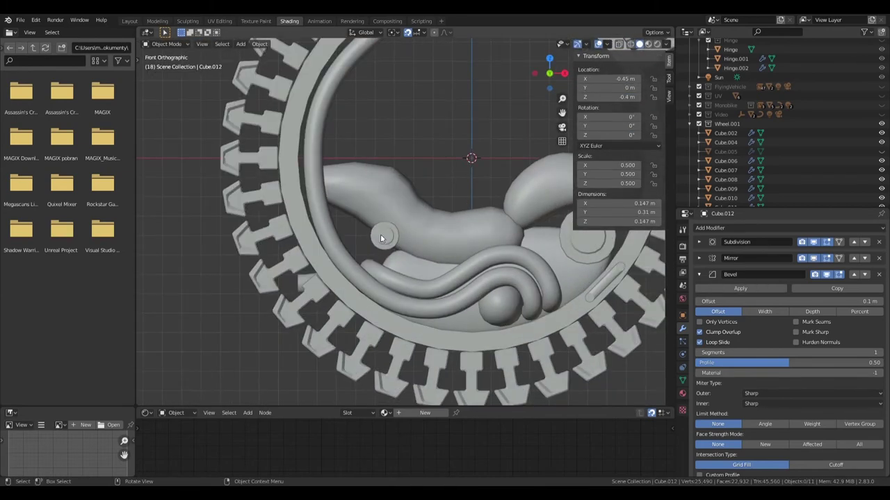
pyautogui.scroll(3, 380, 234)
pyautogui.press('g')
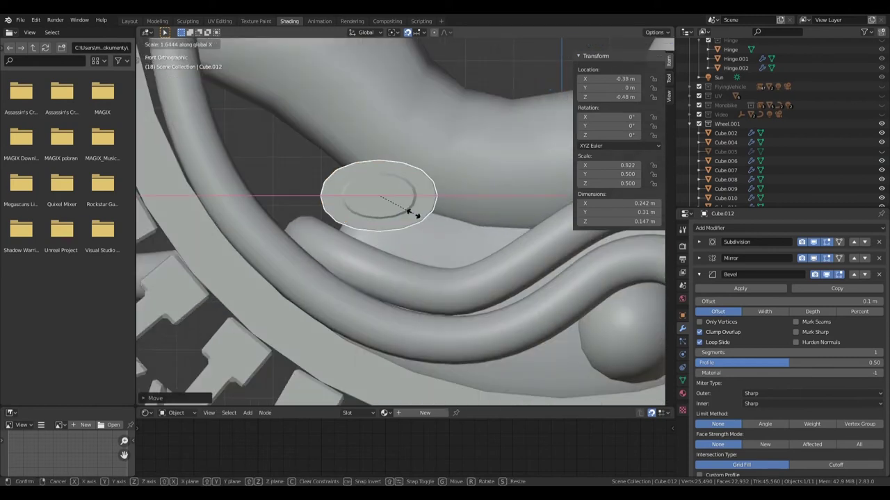
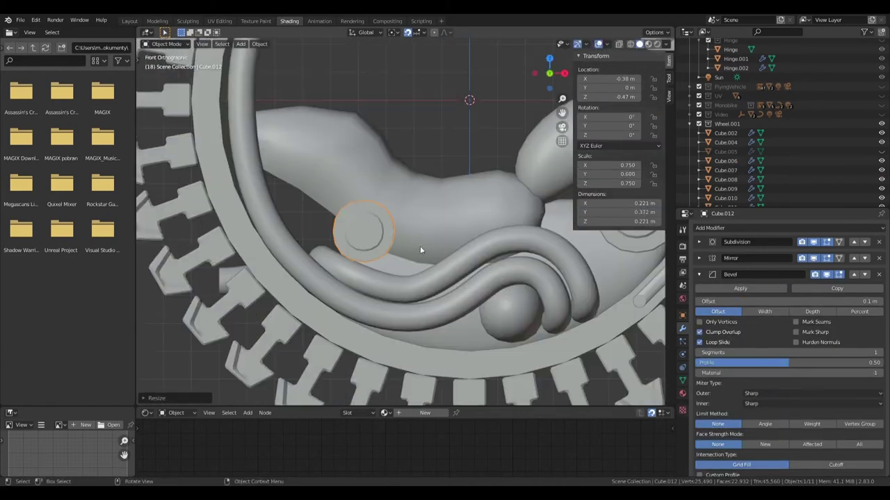
# Apply a full crease of 1 to the shell's selected top outline edges and check it.
pyautogui.click(364, 232)
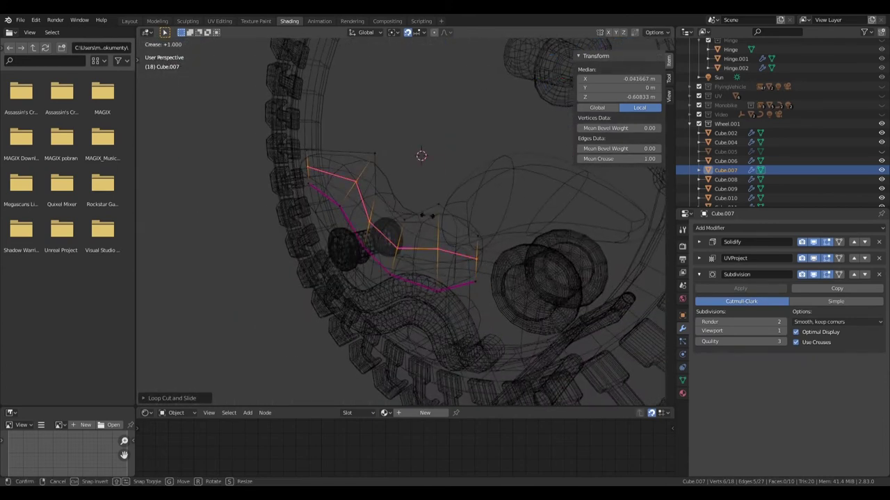
pyautogui.hotkey('shift', 'z')
pyautogui.moveTo(430, 233); pyautogui.dragTo(433, 260, button='middle')
pyautogui.hotkey('shift', 'z')
pyautogui.press('KP_1')
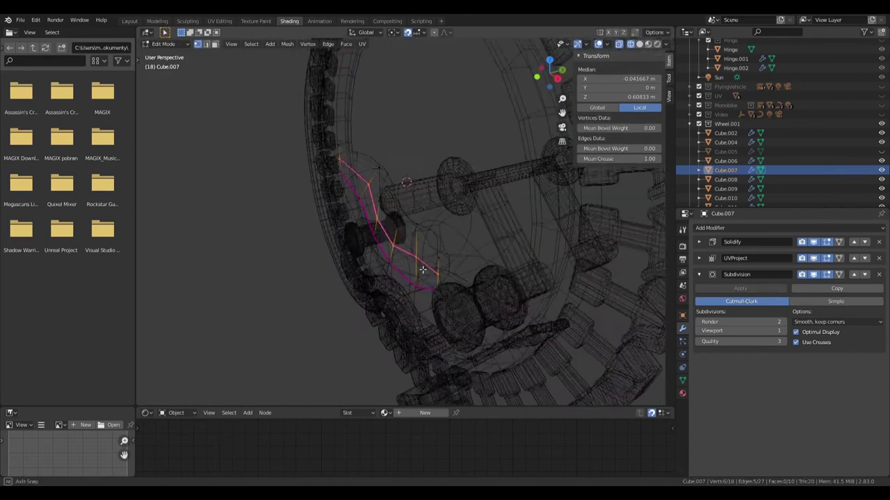
# Select the top corner vertices of the shell and crease that edge as well.
pyautogui.click(409, 217)
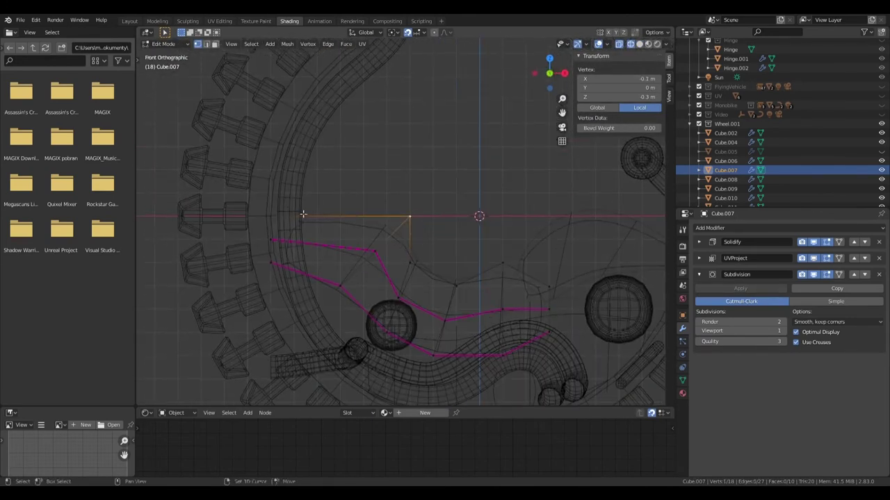
pyautogui.keyDown('shift'); pyautogui.click(415, 267); pyautogui.keyUp('shift')
pyautogui.hotkey('shift', 'z')
pyautogui.moveTo(483, 261); pyautogui.dragTo(422, 220, button='middle')
pyautogui.press('KP_1')
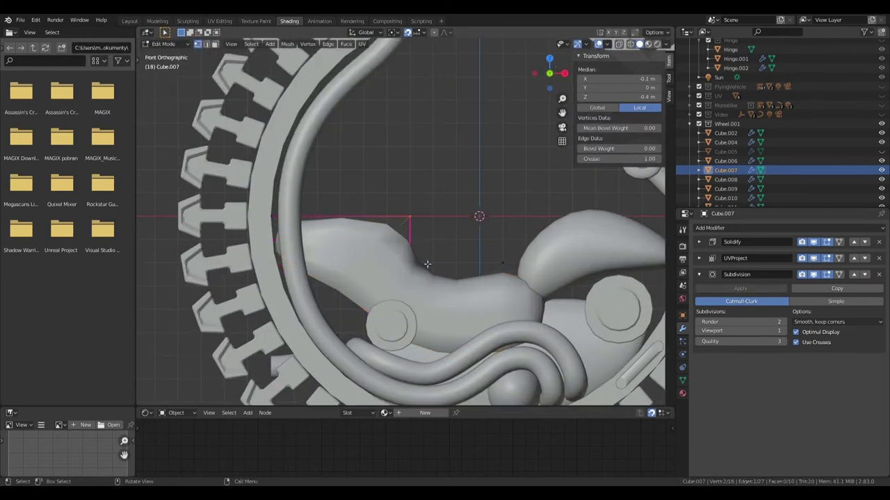
pyautogui.keyDown('shift'); pyautogui.click(419, 261); pyautogui.keyUp('shift')
pyautogui.hotkey('shift', 'z')
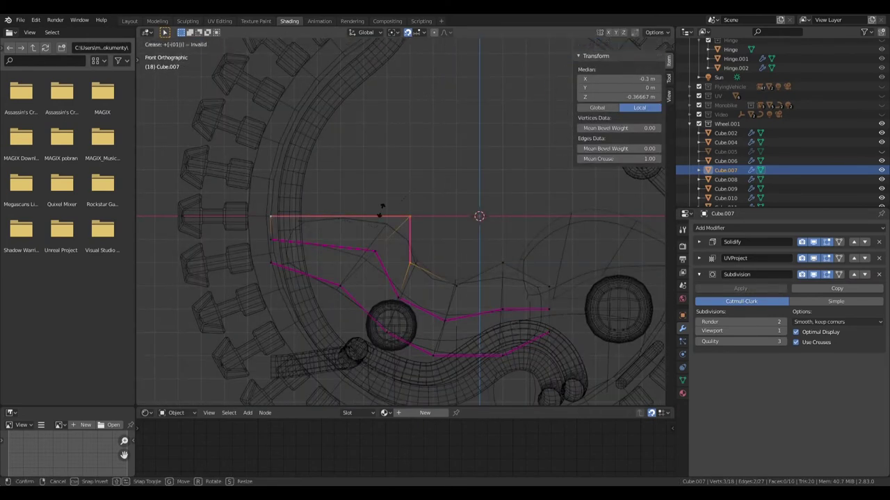
pyautogui.click(363, 228)
# Inspect the creased body shell from the side and return to Object Mode in solid shading.
pyautogui.hotkey('shift', 'z')
pyautogui.moveTo(483, 240)
pyautogui.mouseDown(button='middle')
pyautogui.moveTo(382, 258)
pyautogui.moveTo(453, 276)
pyautogui.moveTo(440, 278)
pyautogui.mouseUp(button='middle')
pyautogui.hotkey('shift', 'z')
pyautogui.press('KP_3')
pyautogui.press('Tab')
pyautogui.hotkey('shift', 'z')
# Delete the stray extra object from the scene.
pyautogui.press('KP_1')
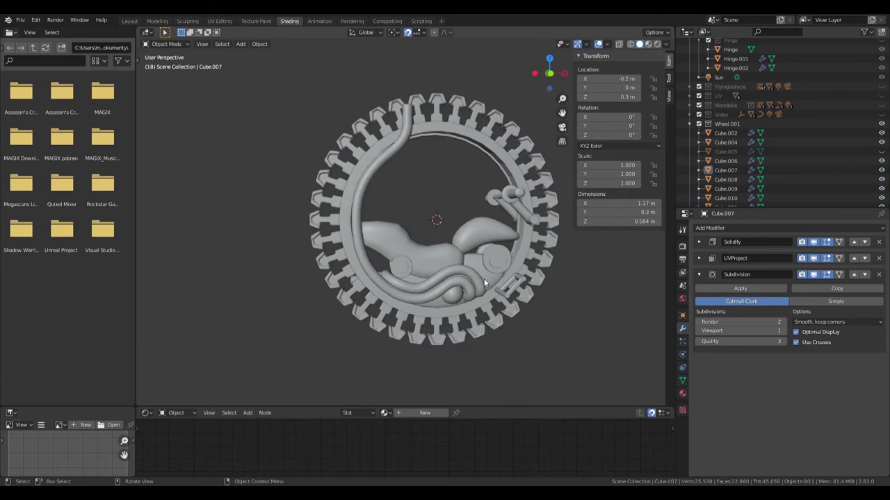
pyautogui.scroll(3, 484, 278)
pyautogui.click(421, 375)
pyautogui.press('Delete')
pyautogui.scroll(2, 486, 224)
pyautogui.click(486, 226)
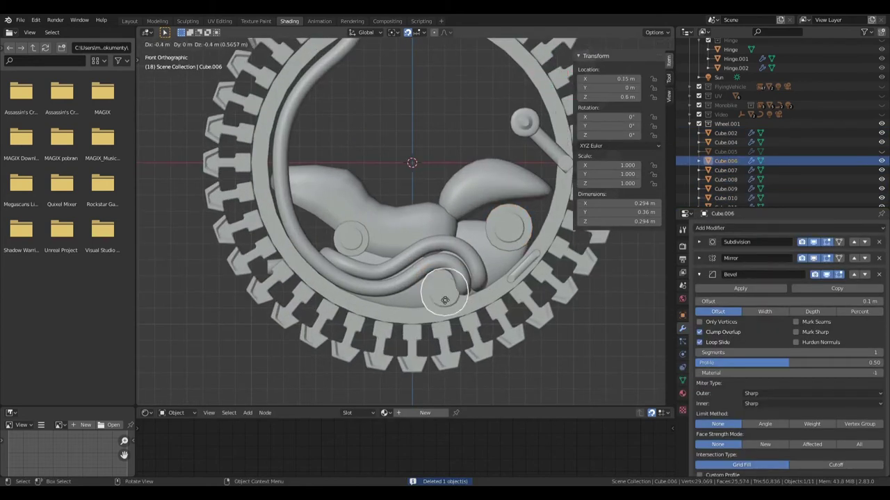
# Shift the lower hub disc slightly to a new position.
pyautogui.press('KP_3')
pyautogui.scroll(2, 409, 235)
pyautogui.hotkey('shift', 'z')
pyautogui.press('Tab')
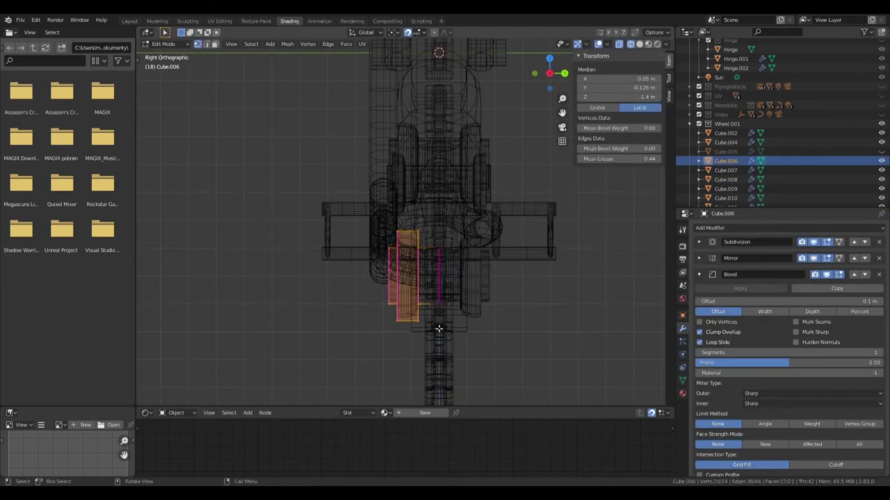
pyautogui.scroll(2, 439, 329)
pyautogui.press('z')
pyautogui.click(513, 308)
pyautogui.press('Tab')
pyautogui.press('KP_1')
pyautogui.press('g')
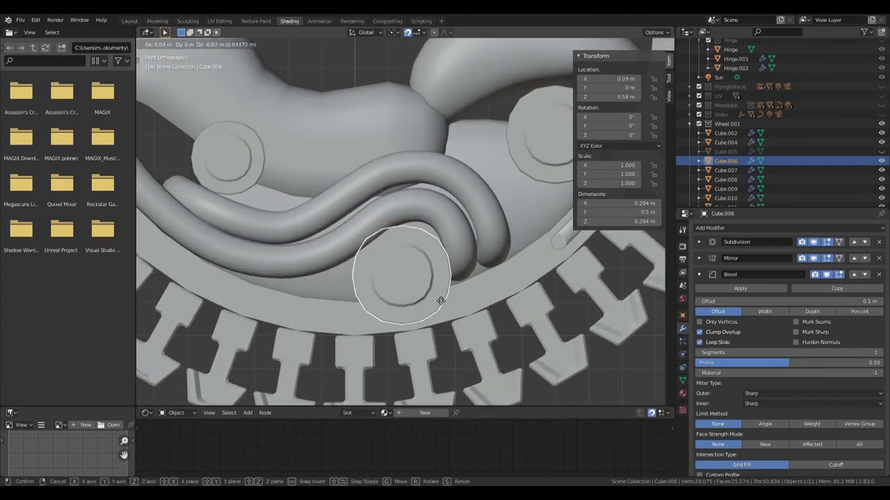
pyautogui.click(446, 290)
# Select control points on the wavy pipe curve BezierCurve.002 in Edit Mode.
pyautogui.click(389, 202)
pyautogui.press('Tab')
pyautogui.scroll(2, 405, 270)
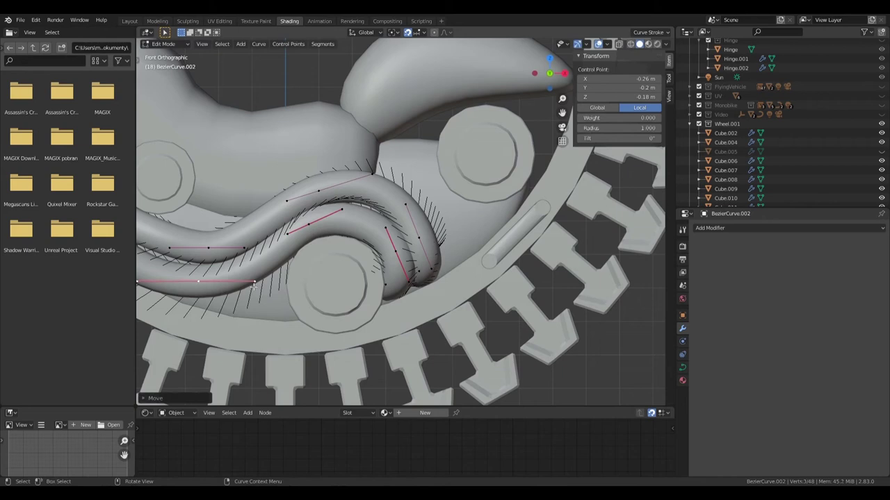
pyautogui.click(279, 233)
pyautogui.scroll(-2, 319, 81)
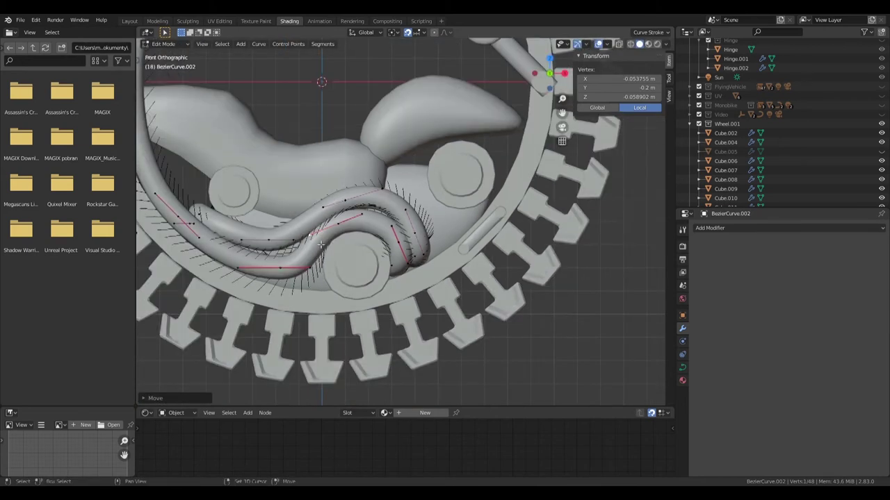
pyautogui.scroll(1, 346, 116)
pyautogui.scroll(3, 345, 116)
# Move the pipe's bend control point so the tube wraps tighter around the hub.
pyautogui.click(326, 253)
pyautogui.press('g')
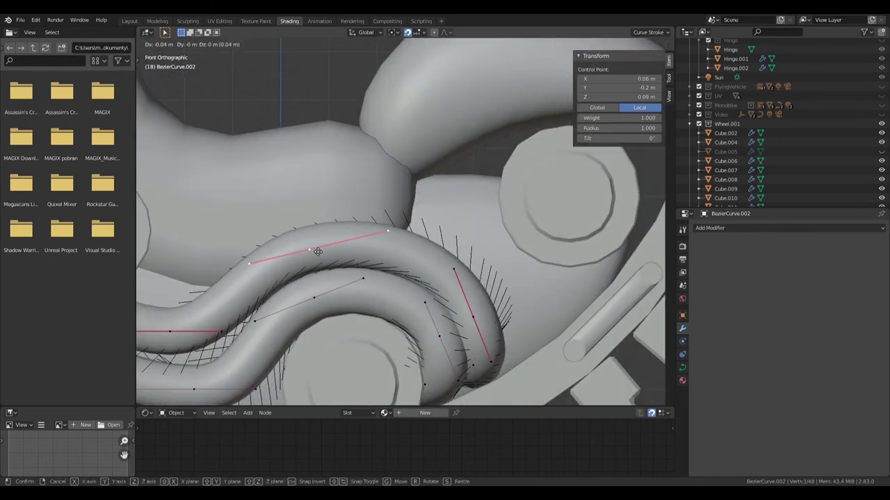
pyautogui.scroll(-3, 318, 252)
pyautogui.scroll(2, 385, 267)
pyautogui.click(378, 263)
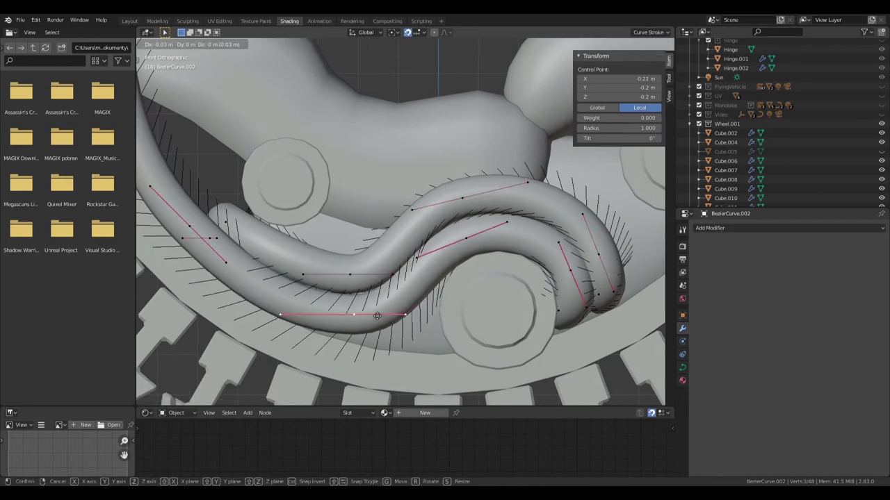
pyautogui.scroll(-4, 378, 263)
pyautogui.press('Tab')
pyautogui.moveTo(435, 277); pyautogui.dragTo(425, 280, button='middle')
# Move the right hub disc Cube.011 slightly further out.
pyautogui.press('KP_1')
pyautogui.click(516, 215)
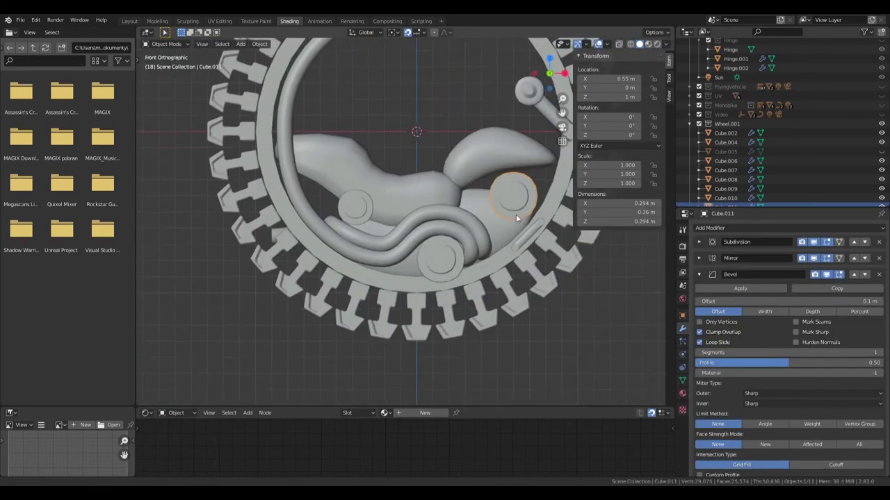
pyautogui.scroll(4, 453, 265)
pyautogui.press('g')
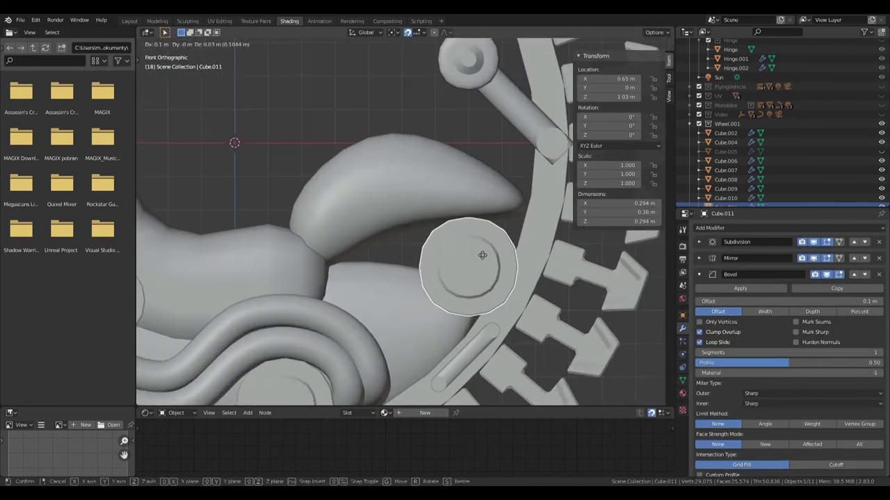
pyautogui.click(482, 255)
pyautogui.scroll(-4, 482, 255)
# Inspect the curved strip below the seat in Edit Mode, then return to the front view.
pyautogui.hotkey('shift', 'z')
pyautogui.click(433, 261)
pyautogui.press('Tab')
pyautogui.scroll(1, 433, 261)
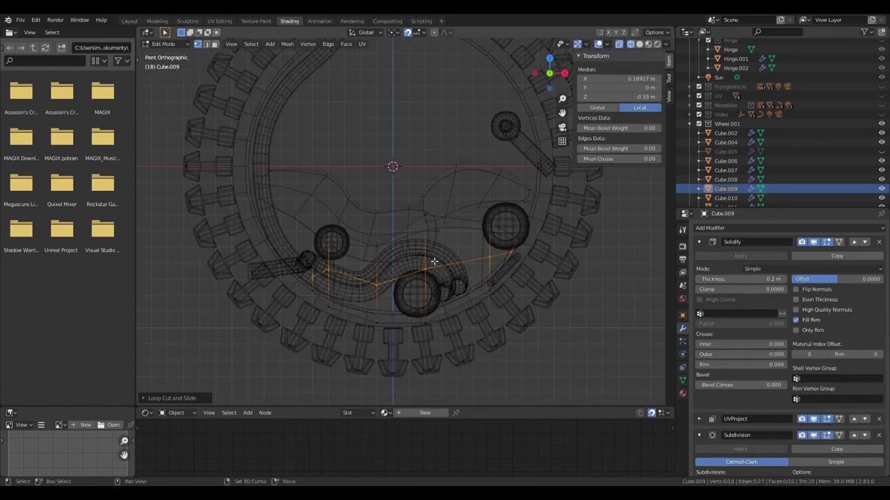
pyautogui.press('Tab')
pyautogui.hotkey('shift', 'z')
pyautogui.moveTo(433, 260)
pyautogui.mouseDown(button='middle')
pyautogui.moveTo(479, 254)
pyautogui.moveTo(447, 273)
pyautogui.mouseUp(button='middle')
pyautogui.press('KP_1')
pyautogui.scroll(2, 458, 266)
pyautogui.press('KP_1')
# Reselect the right hub disc after checking the hinge arm and viewport overlays.
pyautogui.click(484, 253)
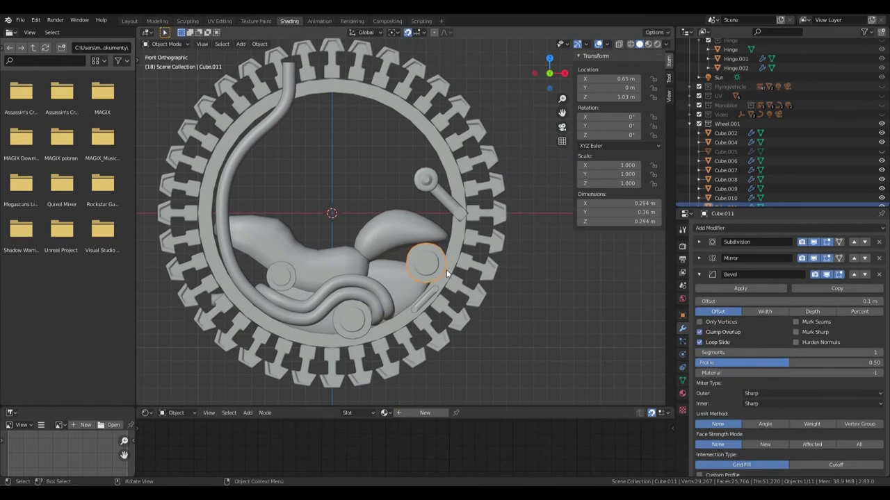
pyautogui.keyDown('alt'); pyautogui.click(447, 276); pyautogui.keyUp('alt')
pyautogui.click(474, 293)
pyautogui.click(605, 45)
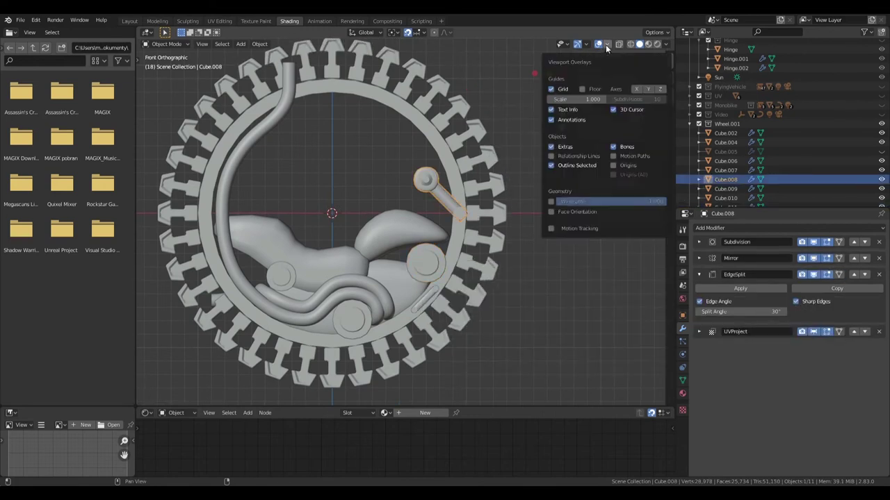
pyautogui.click(440, 269)
# Duplicate the right hub disc as Cube.013 and rotate the copy sideways in top view.
pyautogui.press('n')
pyautogui.moveTo(442, 271); pyautogui.dragTo(447, 271, button='middle')
pyautogui.hotkey('shift', 'd')
pyautogui.click(538, 276)
pyautogui.press('KP_7')
pyautogui.press('r')
pyautogui.press('Tab')
# Extrude the new disc's face outward and check its mirror modifier settings.
pyautogui.press('e')
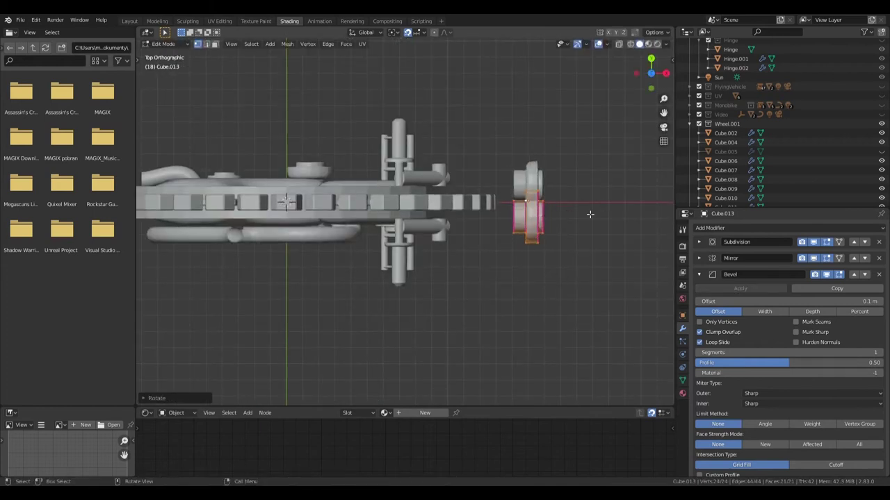
pyautogui.scroll(1, 589, 214)
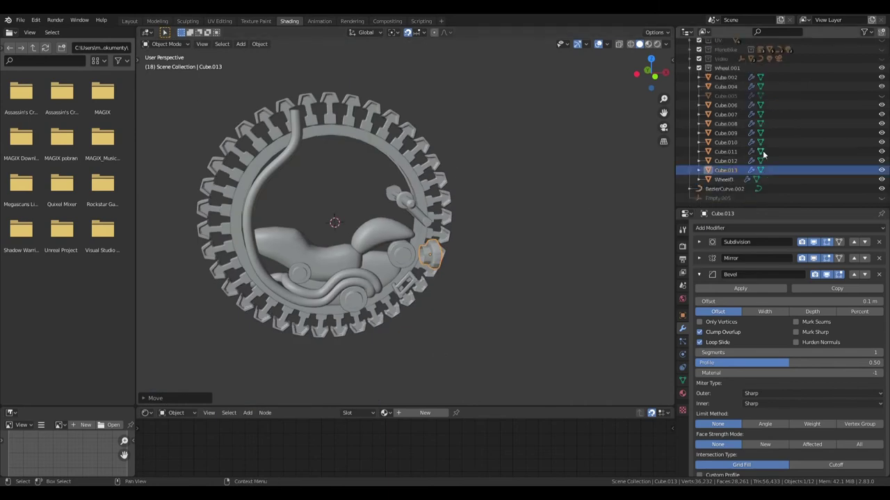
pyautogui.keyDown('ctrl'); pyautogui.click(698, 258); pyautogui.keyUp('ctrl')
pyautogui.moveTo(299, 264); pyautogui.dragTo(371, 265, button='middle')
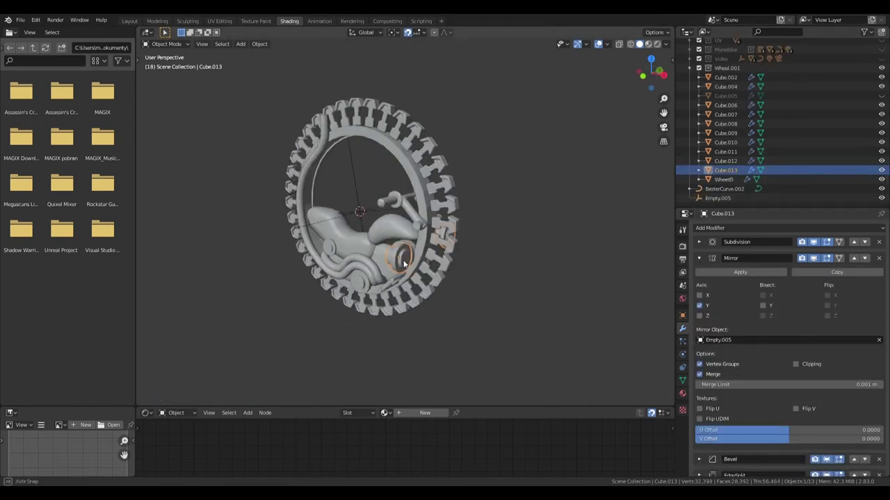
pyautogui.press('Tab')
pyautogui.press('KP_1')
pyautogui.scroll(2, 455, 278)
# Scale and reposition the selected ring of the lamp shape.
pyautogui.rightClick(455, 269)
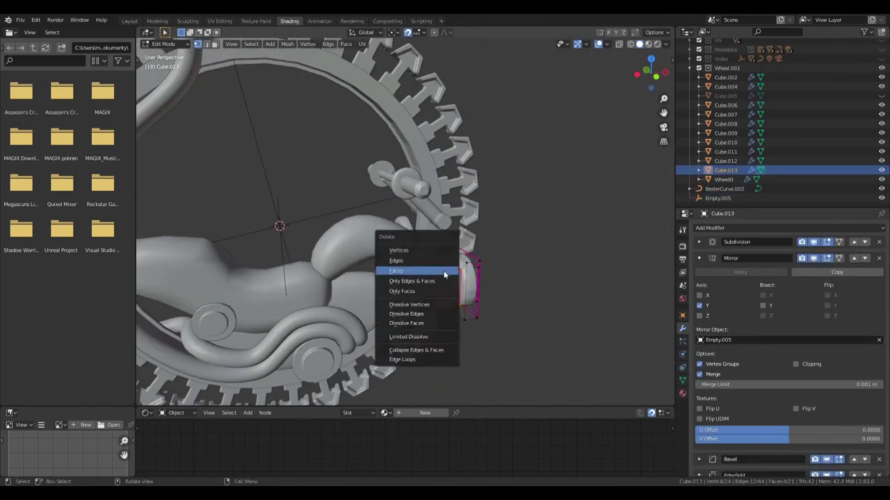
pyautogui.press('Escape')
pyautogui.scroll(-2, 459, 261)
pyautogui.scroll(2, 458, 261)
pyautogui.press('s')
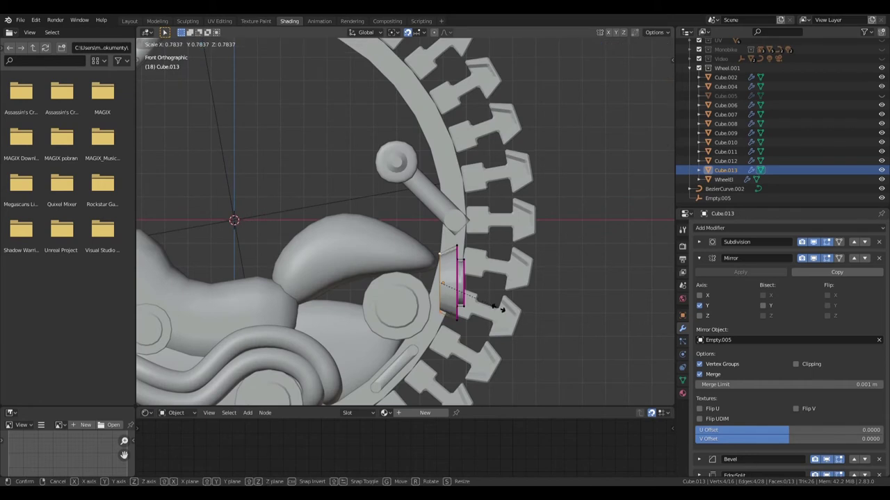
pyautogui.scroll(2, 481, 305)
pyautogui.press('g')
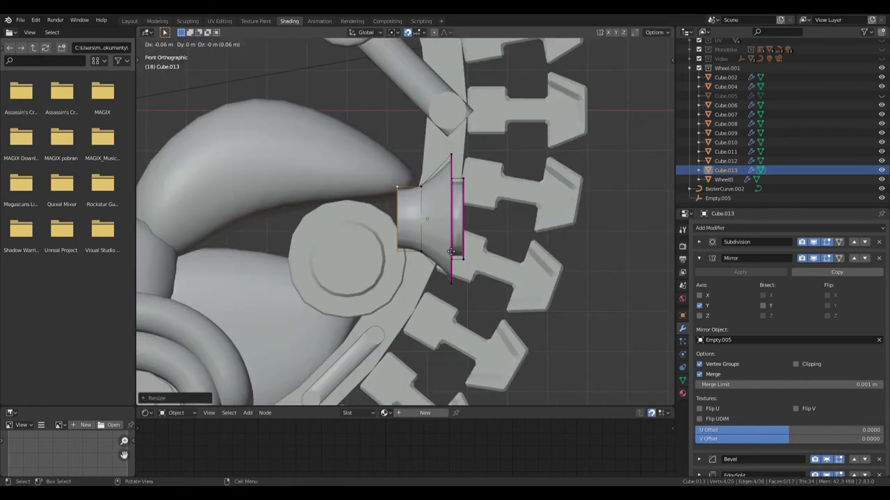
pyautogui.click(451, 251)
pyautogui.moveTo(452, 252); pyautogui.dragTo(394, 228, button='middle')
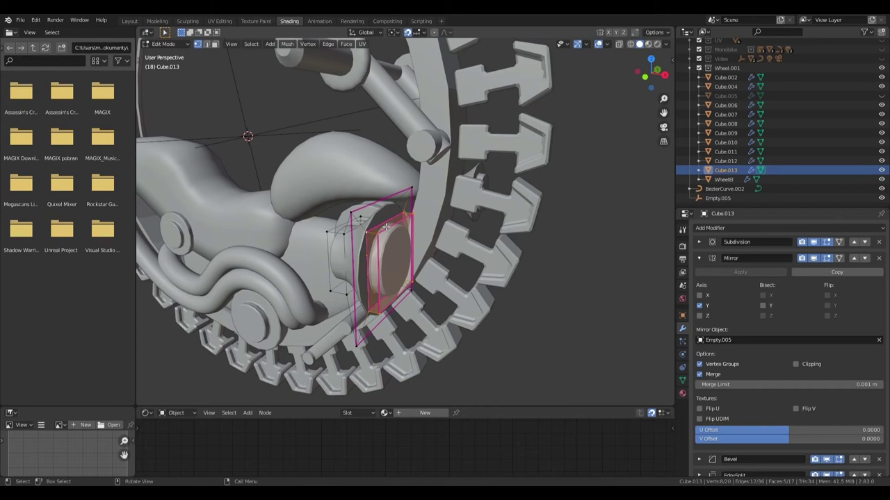
# Cancel an X-axis move of the ring and confirm its new size in front view.
pyautogui.press('KP_1')
pyautogui.press('g')
pyautogui.press('x')
pyautogui.rightClick(501, 248)
pyautogui.moveTo(501, 249); pyautogui.dragTo(524, 311, button='middle')
pyautogui.press('KP_1')
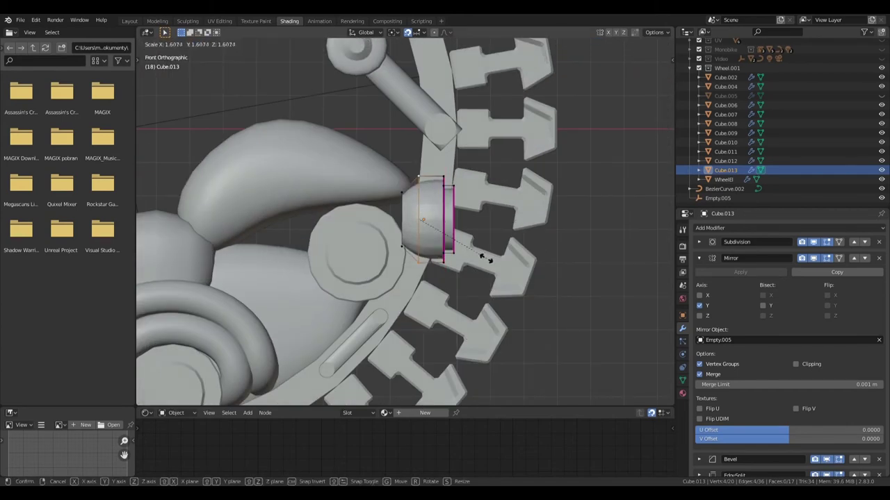
pyautogui.scroll(2, 406, 221)
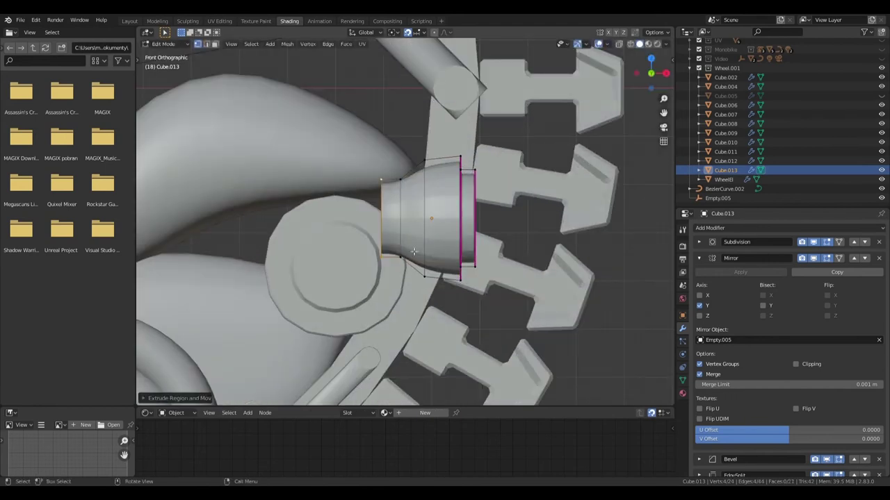
pyautogui.click(401, 259)
pyautogui.scroll(2, 408, 261)
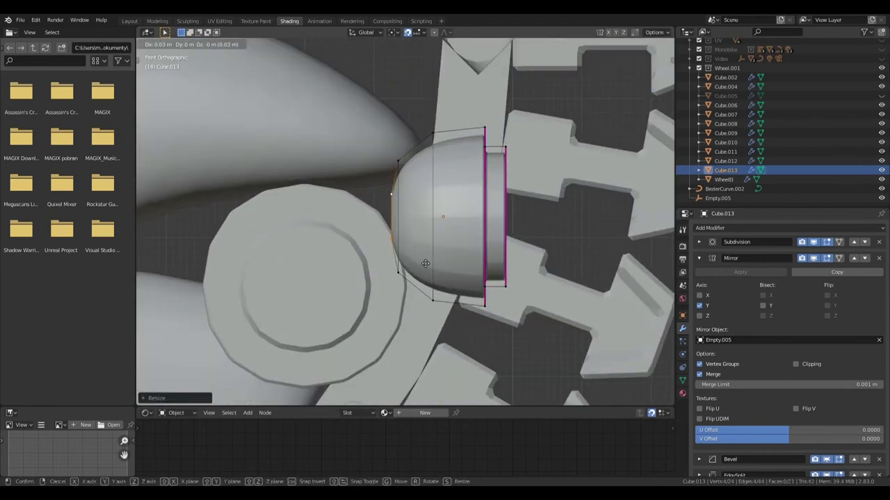
# Shift the mirrored headlights into place, checking them from the front and top views.
pyautogui.press('Tab')
pyautogui.moveTo(381, 261); pyautogui.dragTo(337, 277, button='middle')
pyautogui.press('KP_1')
pyautogui.press('g')
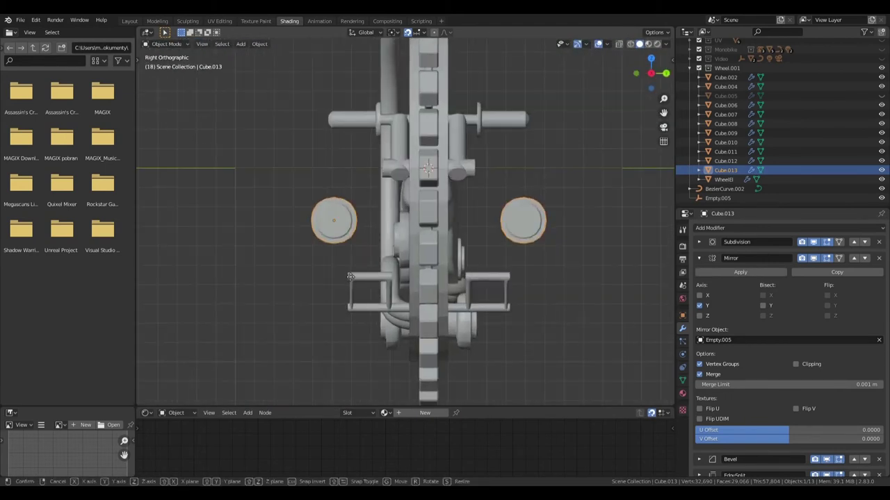
pyautogui.click(391, 261)
pyautogui.scroll(3, 392, 261)
pyautogui.scroll(2, 391, 261)
pyautogui.press('g')
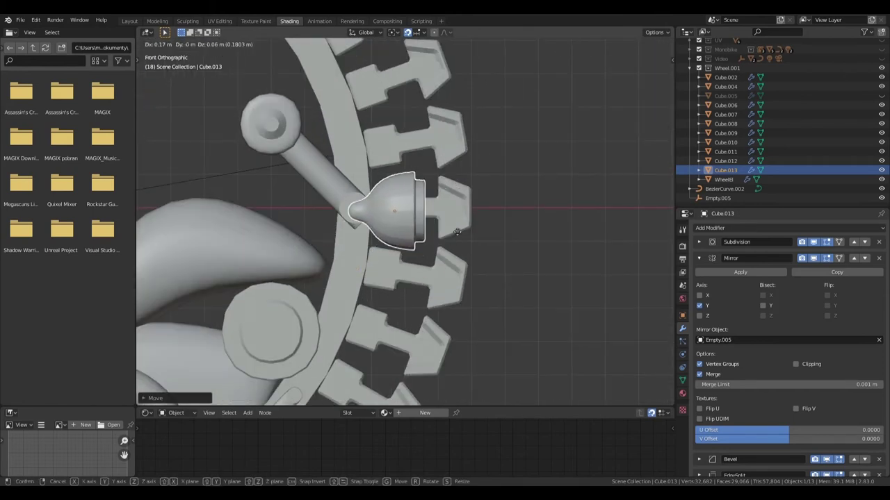
pyautogui.click(458, 231)
pyautogui.moveTo(458, 232); pyautogui.dragTo(425, 307, button='middle')
pyautogui.press('KP_7')
pyautogui.press('g')
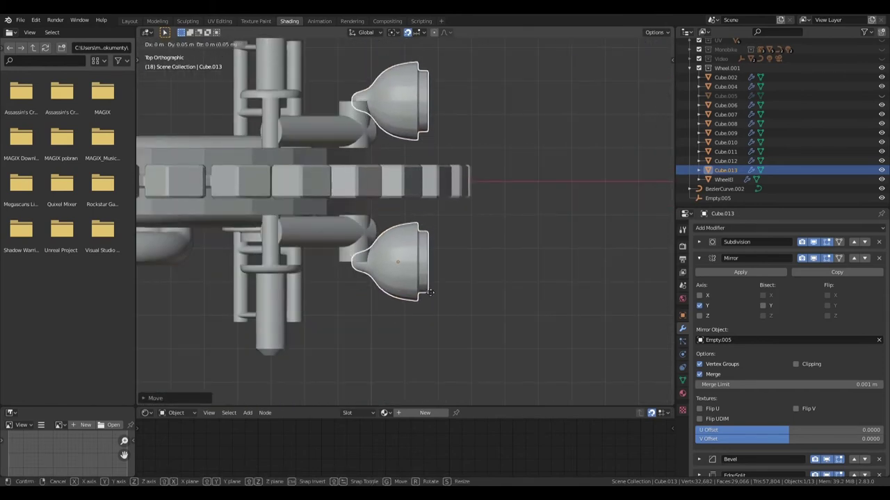
pyautogui.click(429, 298)
# Give the selected edges of handlebar Cube.008 a full crease.
pyautogui.click(354, 243)
pyautogui.press('Tab')
pyautogui.moveTo(354, 243); pyautogui.dragTo(370, 272, button='middle')
pyautogui.press('KP_7')
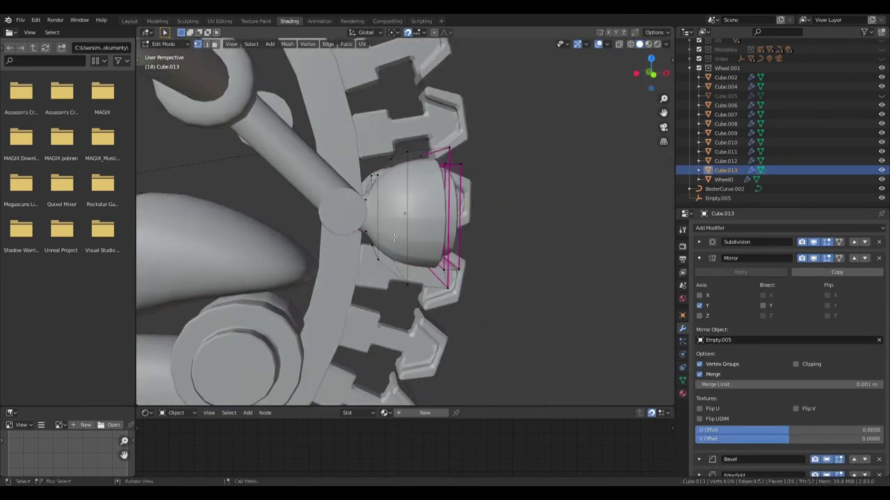
pyautogui.hotkey('shift', 'e')
pyautogui.moveTo(393, 238)
pyautogui.mouseDown(button='middle')
pyautogui.moveTo(445, 237)
pyautogui.moveTo(389, 224)
pyautogui.mouseUp(button='middle')
pyautogui.press('Tab')
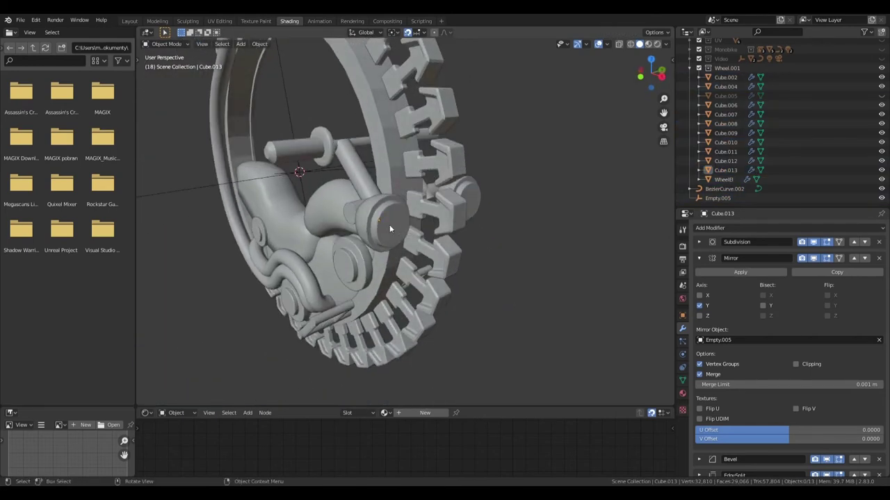
# Shrink Cube.013's lamp faces to 0.7 and deselect the finished headlight.
pyautogui.click(389, 224)
pyautogui.press('Tab')
pyautogui.scroll(2, 377, 225)
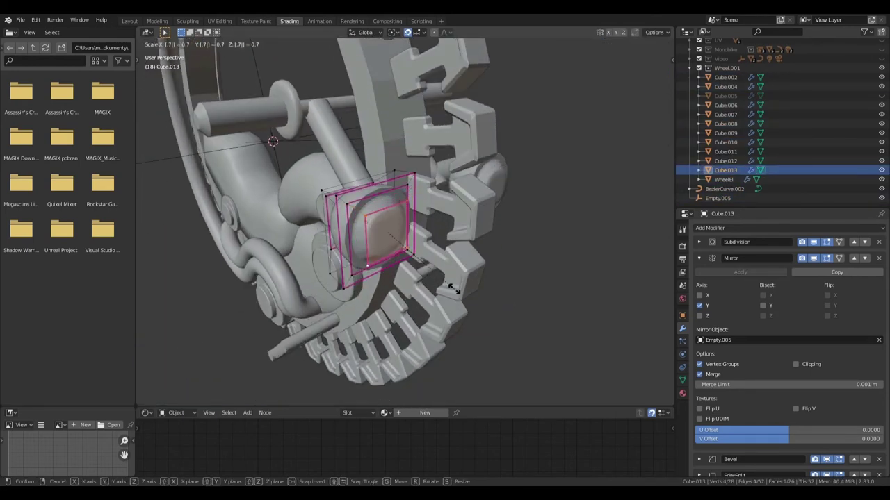
pyautogui.click(453, 288)
pyautogui.press('Tab')
pyautogui.moveTo(452, 289)
pyautogui.mouseDown(button='middle')
pyautogui.moveTo(453, 266)
pyautogui.moveTo(490, 278)
pyautogui.moveTo(441, 274)
pyautogui.moveTo(417, 296)
pyautogui.moveTo(459, 292)
pyautogui.mouseUp(button='middle')
pyautogui.scroll(-2, 879, 438)
pyautogui.click(483, 261)
pyautogui.scroll(-3, 473, 278)
# Give the curved frame tube the Chrome material.
pyautogui.click(393, 302)
pyautogui.scroll(2, 396, 304)
pyautogui.scroll(2, 447, 299)
pyautogui.click(681, 380)
pyautogui.click(699, 267)
pyautogui.click(724, 188)
pyautogui.click(698, 266)
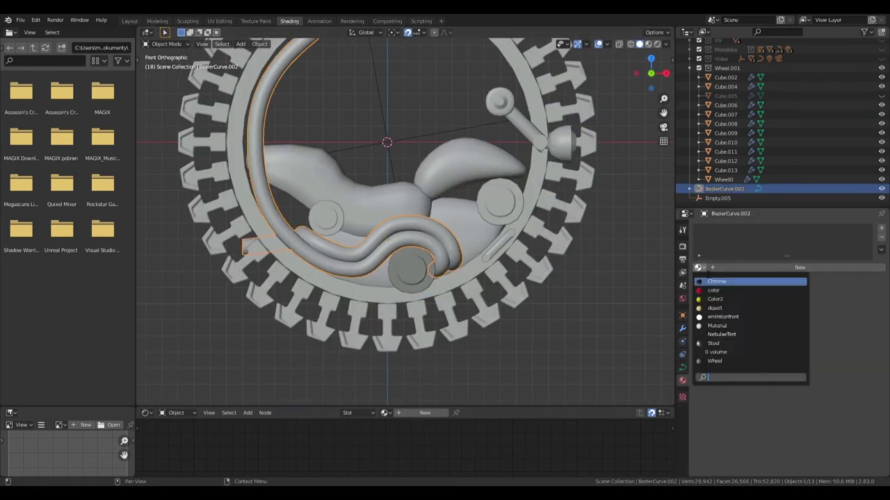
pyautogui.click(477, 232)
# Assign a material to Cube.009 and make the front body piece yellow with Color2.
pyautogui.click(698, 267)
pyautogui.click(713, 344)
pyautogui.moveTo(487, 209); pyautogui.dragTo(451, 166, button='middle')
pyautogui.click(451, 166)
pyautogui.click(699, 267)
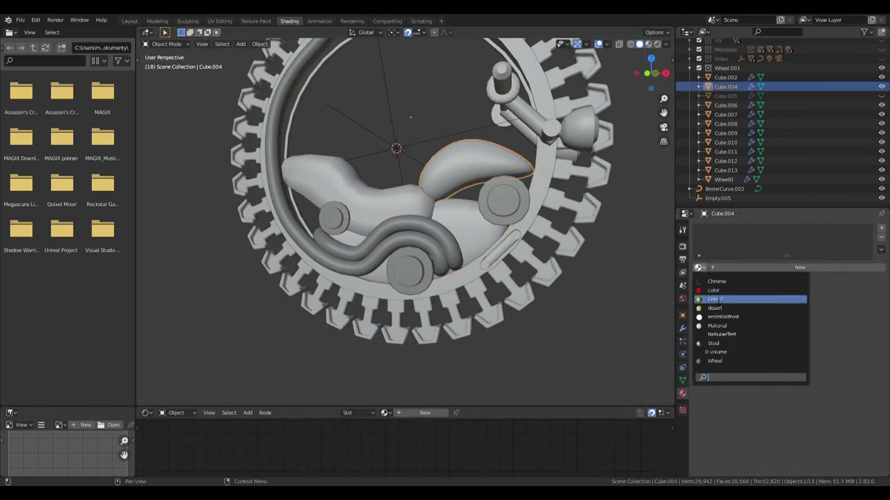
pyautogui.click(717, 299)
# Make the seat red and give the handlebar piece its material.
pyautogui.click(698, 267)
pyautogui.click(713, 290)
pyautogui.moveTo(417, 208); pyautogui.dragTo(478, 186, button='middle')
pyautogui.click(478, 186)
pyautogui.click(698, 267)
pyautogui.click(713, 317)
# Preview the vehicle in Rendered shading and select the headlight mount Cube.013.
pyautogui.click(657, 43)
pyautogui.click(522, 122)
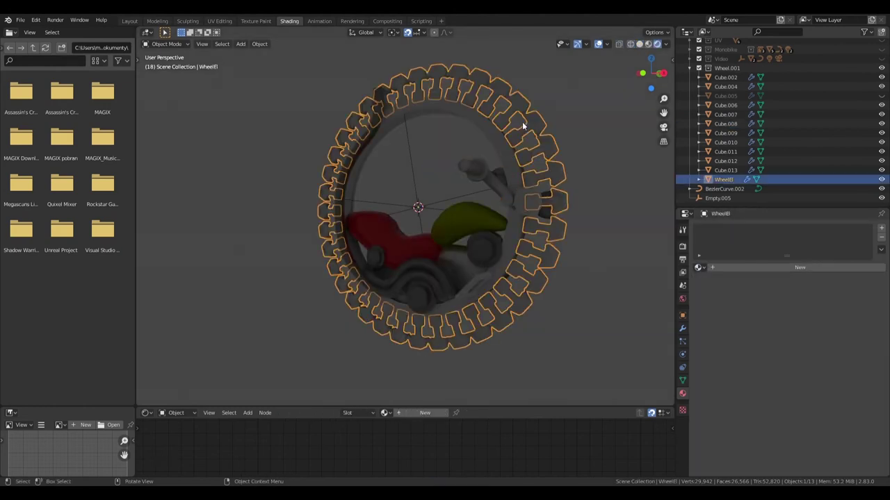
pyautogui.scroll(5, 731, 118)
pyautogui.click(527, 198)
pyautogui.click(698, 267)
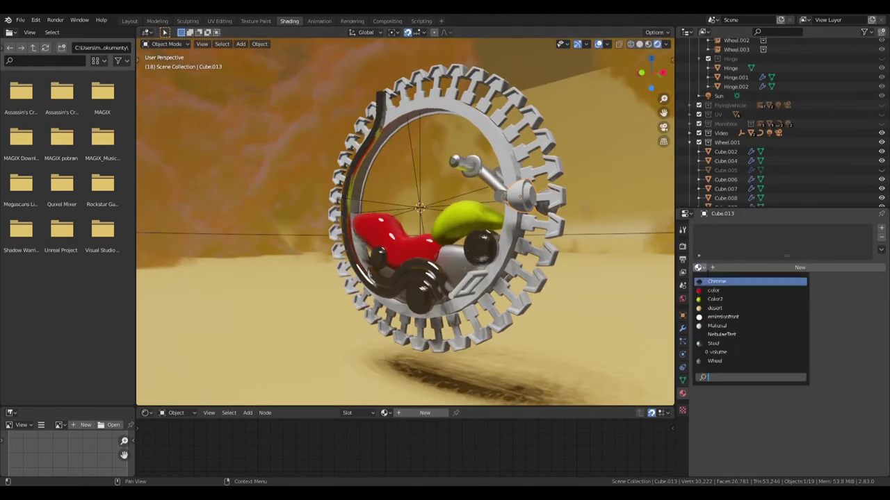
# Make the headlight mount Steel and assign emissionfront to its lamp faces in a second slot.
pyautogui.click(713, 344)
pyautogui.press('Tab')
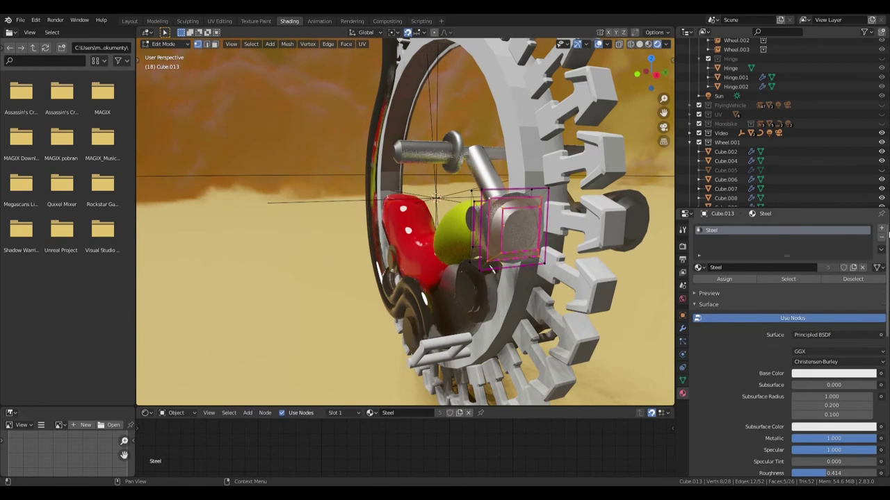
pyautogui.click(882, 228)
pyautogui.click(699, 285)
pyautogui.click(716, 336)
pyautogui.press('Tab')
# Set the emissionfront Emission node strength to 50 in the enlarged node editor.
pyautogui.moveTo(417, 243); pyautogui.dragTo(497, 271, button='middle')
pyautogui.scroll(-2, 497, 271)
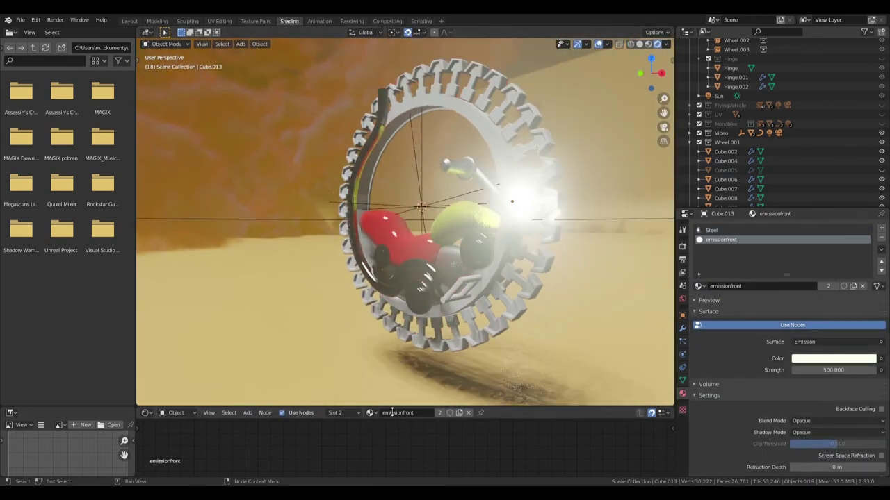
pyautogui.moveTo(392, 407); pyautogui.dragTo(381, 266)
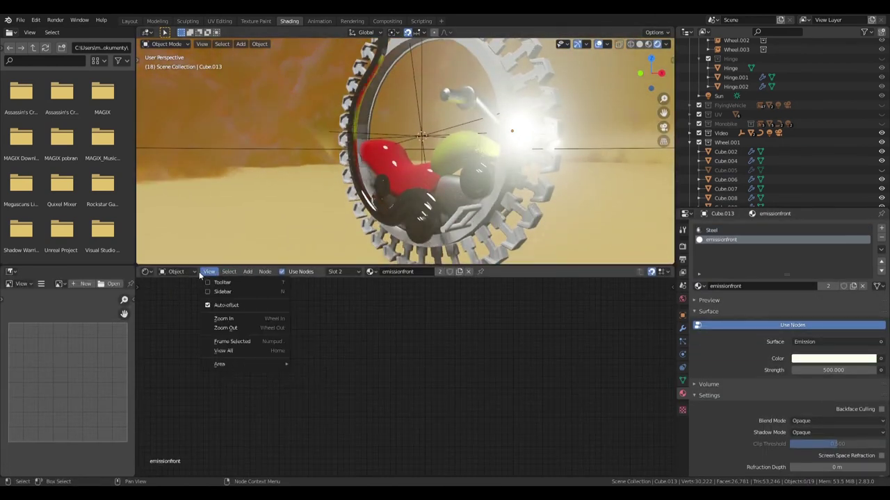
pyautogui.click(229, 352)
pyautogui.doubleClick(353, 416)
pyautogui.write('100')
pyautogui.press('Return')
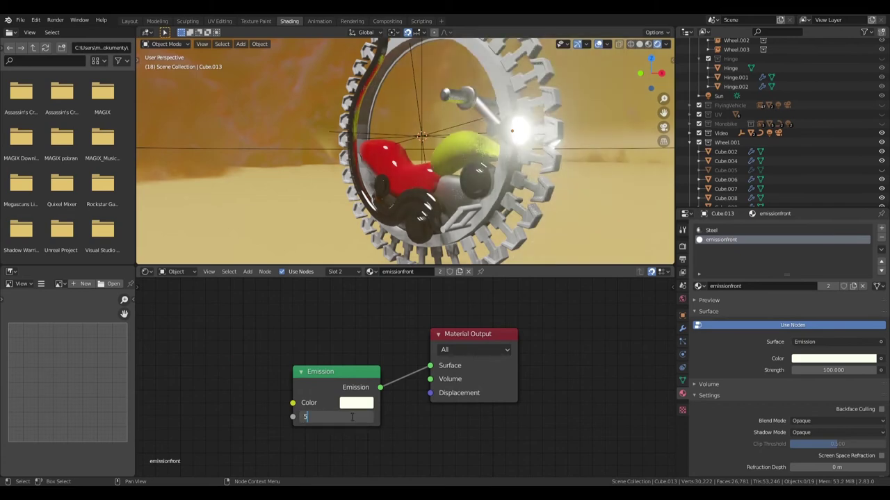
pyautogui.write('0')
pyautogui.press('Return')
# Shrink the node editor back and frame the handlebar piece Cube.008 in Edit Mode.
pyautogui.moveTo(417, 267); pyautogui.dragTo(417, 375)
pyautogui.moveTo(478, 311); pyautogui.dragTo(435, 285, button='middle')
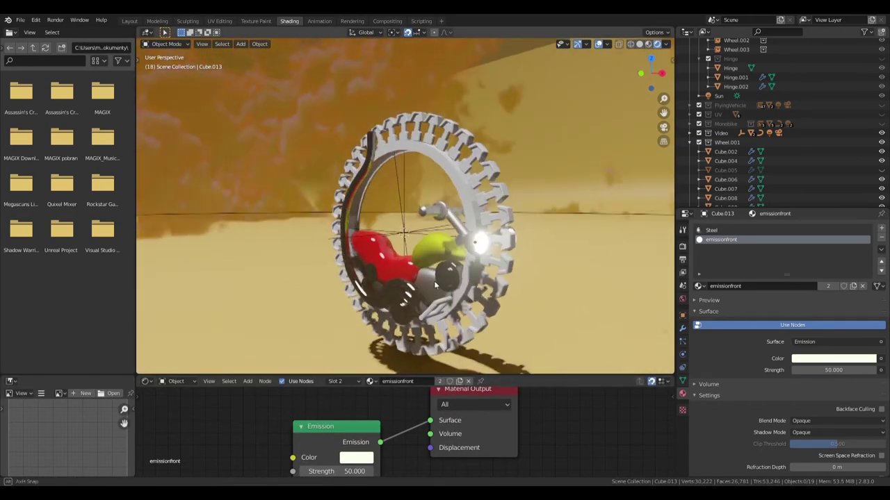
pyautogui.click(435, 285)
pyautogui.press('Tab')
pyautogui.press('KP_Decimal')
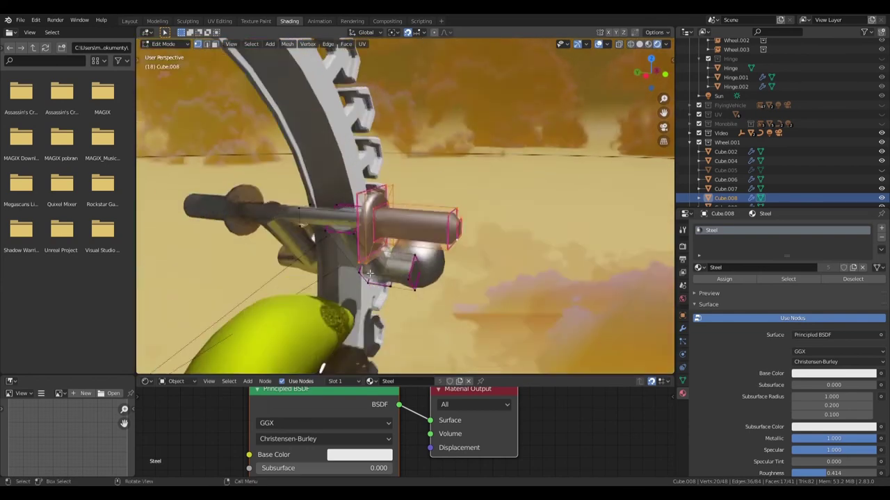
# Add a Wheel material slot to the handlebar and assign it to the grip faces.
pyautogui.moveTo(374, 238); pyautogui.dragTo(309, 221, button='middle')
pyautogui.click(881, 228)
pyautogui.click(698, 274)
pyautogui.click(725, 369)
pyautogui.press('Tab')
pyautogui.scroll(-3, 407, 276)
pyautogui.moveTo(389, 264); pyautogui.dragTo(407, 277, button='middle')
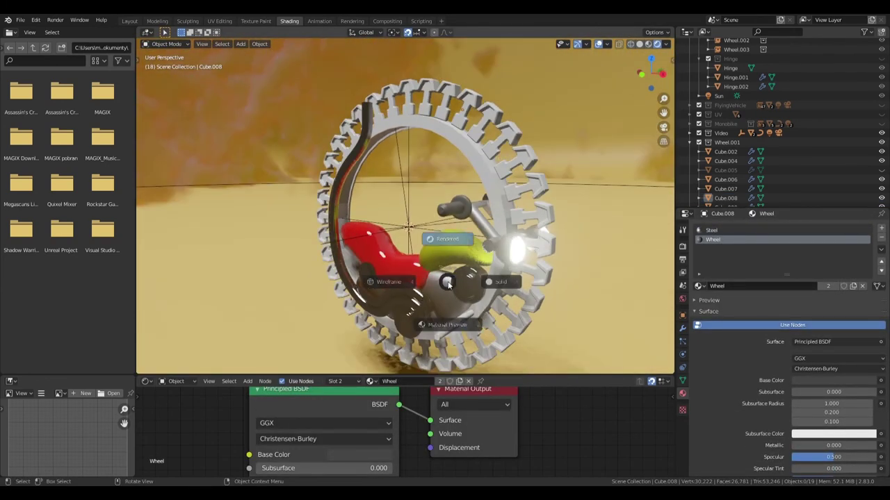
pyautogui.press('z')
# Add loop cuts along the grip and reposition the new geometry.
pyautogui.press('Tab')
pyautogui.moveTo(406, 376); pyautogui.dragTo(407, 413)
pyautogui.press('KP_Decimal')
pyautogui.moveTo(442, 255)
pyautogui.mouseDown(button='middle')
pyautogui.moveTo(485, 271)
pyautogui.moveTo(448, 226)
pyautogui.moveTo(533, 209)
pyautogui.mouseUp(button='middle')
pyautogui.press('KP_1')
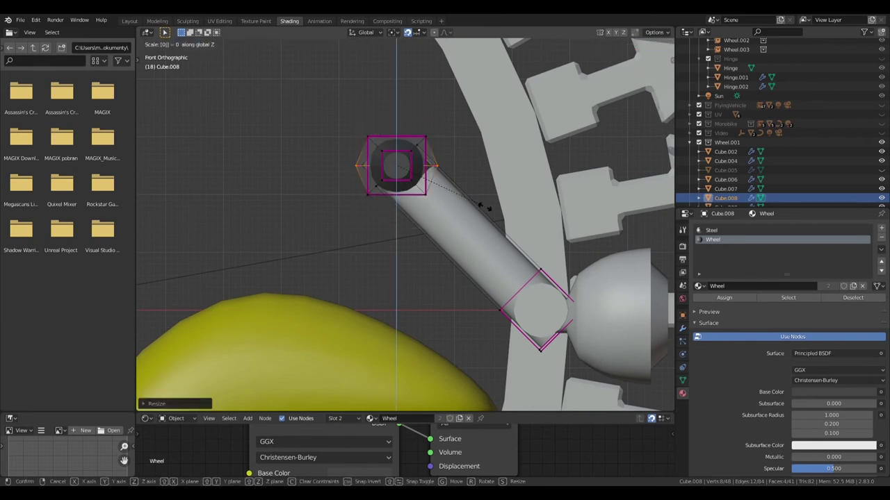
pyautogui.moveTo(488, 210); pyautogui.dragTo(378, 198, button='middle')
pyautogui.hotkey('ctrl', 'r')
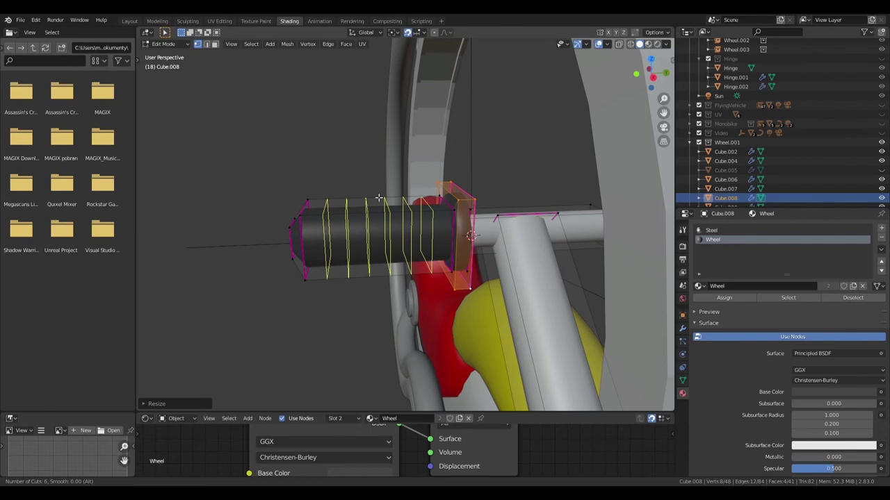
pyautogui.moveTo(353, 239); pyautogui.dragTo(319, 227, button='middle')
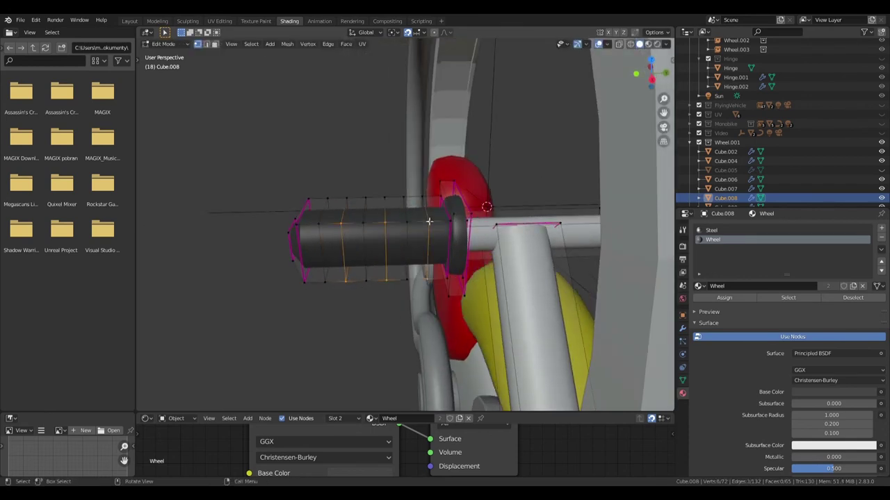
pyautogui.press('KP_7')
pyautogui.press('g')
pyautogui.click(490, 237)
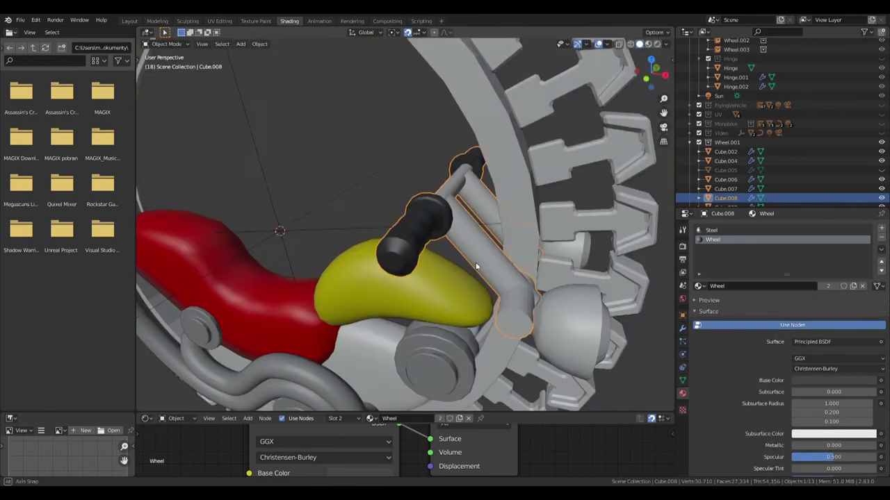
# Move the duplicated grip ring into place using see-through shading.
pyautogui.moveTo(489, 237); pyautogui.dragTo(454, 319, button='middle')
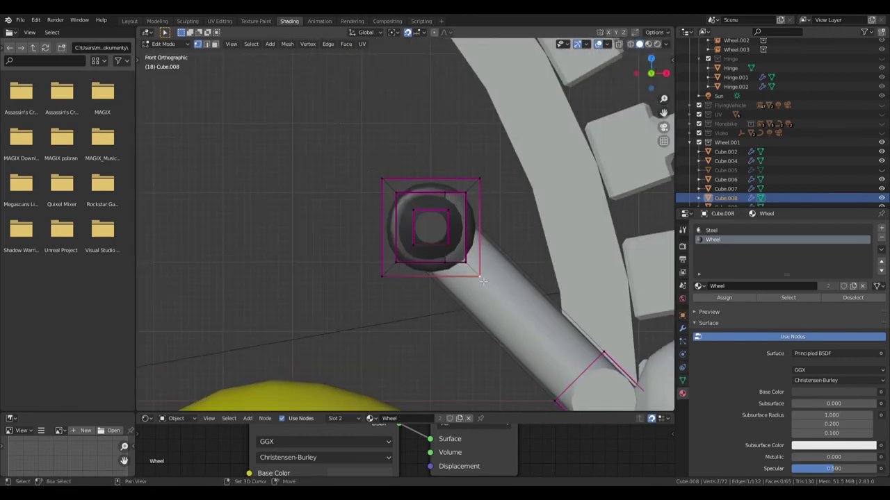
pyautogui.press('KP_7')
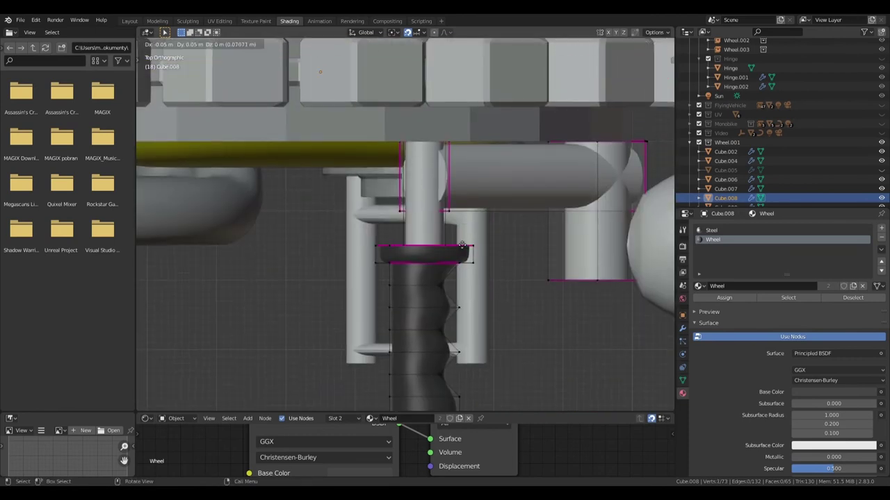
pyautogui.click(462, 245)
pyautogui.hotkey('shift', 'z')
pyautogui.click(453, 287)
pyautogui.moveTo(452, 287); pyautogui.dragTo(463, 304, button='middle')
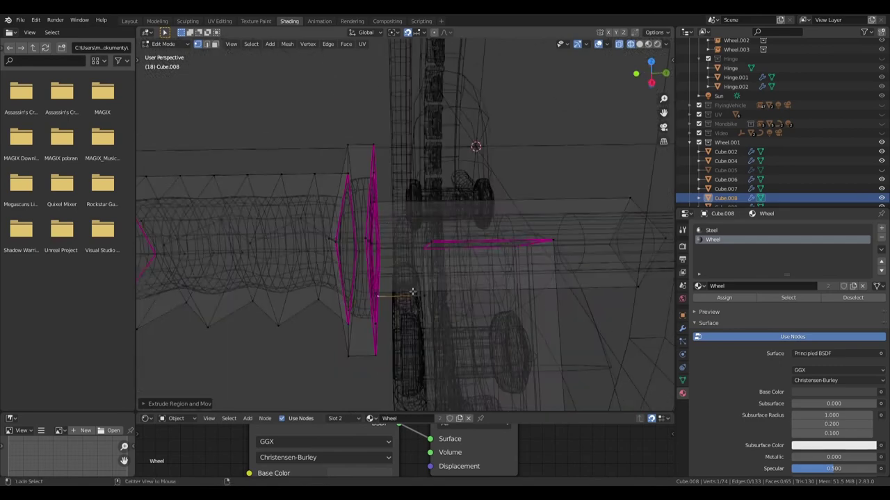
pyautogui.press('KP_1')
pyautogui.press('KP_7')
# Extrude the end ring into a collar and crease its edges.
pyautogui.press('e')
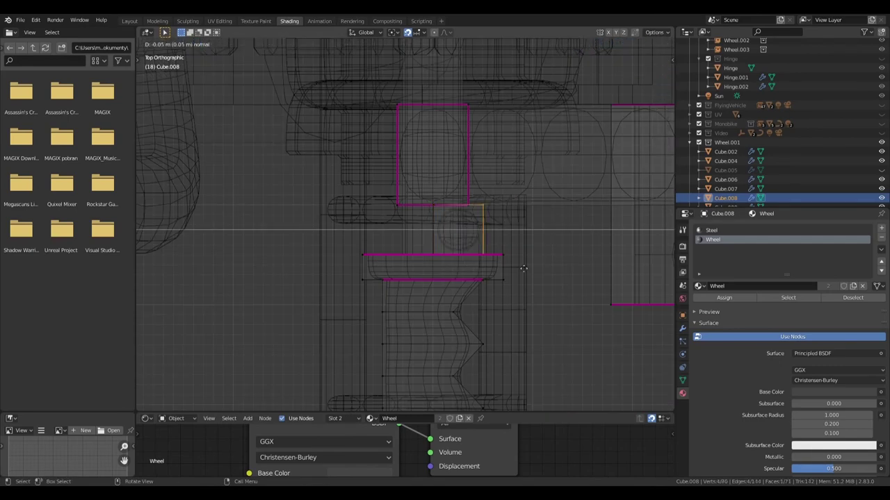
pyautogui.moveTo(567, 276); pyautogui.dragTo(486, 258, button='middle')
pyautogui.press('z')
pyautogui.moveTo(407, 258)
pyautogui.mouseDown(button='middle')
pyautogui.moveTo(513, 258)
pyautogui.moveTo(446, 290)
pyautogui.mouseUp(button='middle')
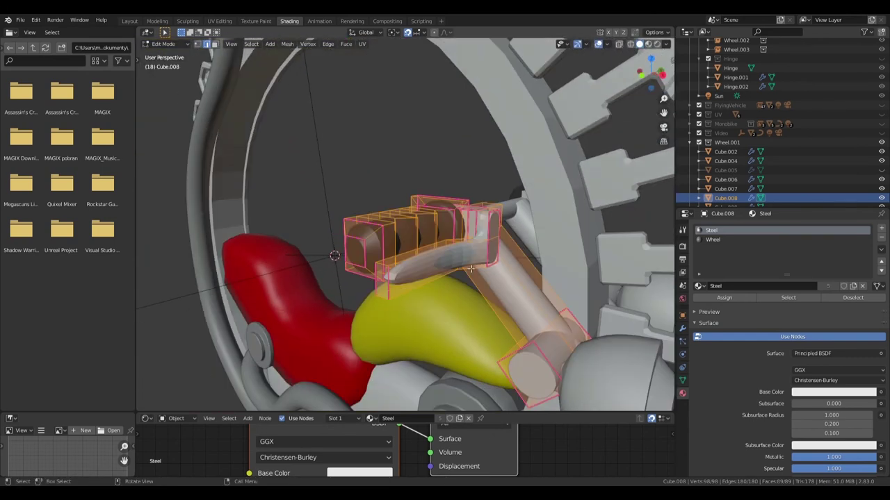
# Confirm the collar crease and move the bracket faces into position.
pyautogui.click(477, 250)
pyautogui.moveTo(478, 251); pyautogui.dragTo(436, 271, button='middle')
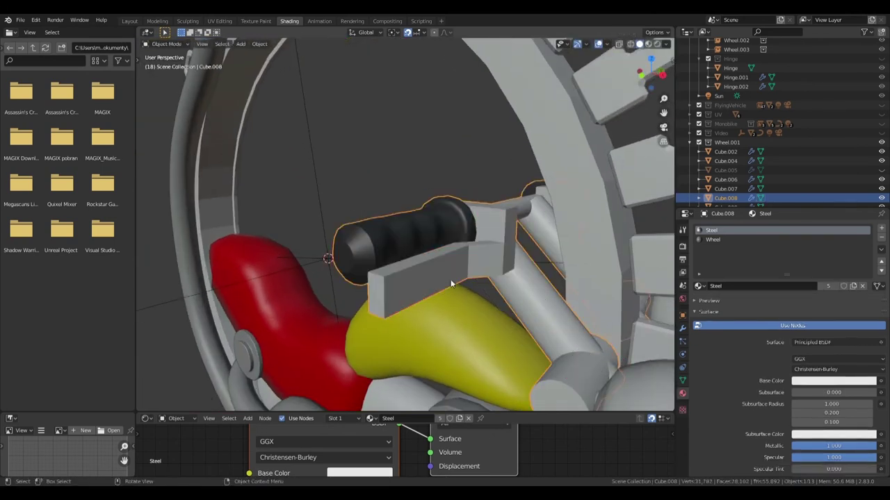
pyautogui.press('KP_1')
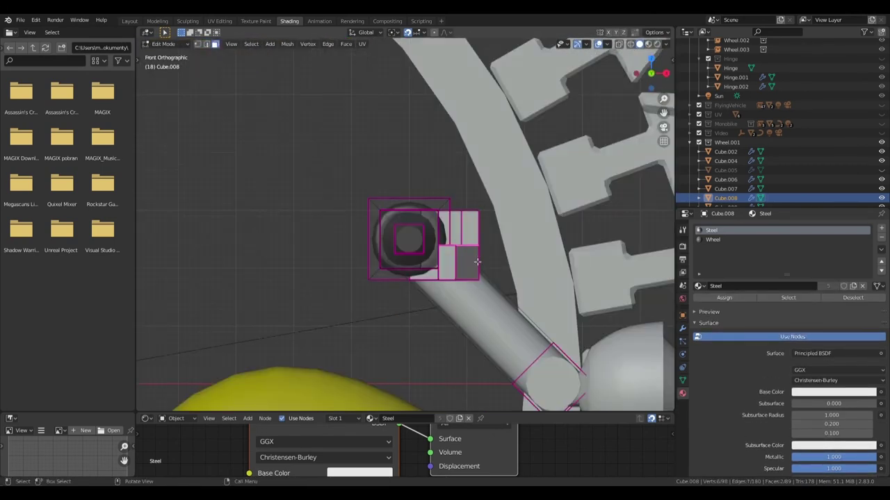
pyautogui.press('KP_Decimal')
pyautogui.press('g')
pyautogui.click(490, 257)
pyautogui.scroll(-4, 490, 258)
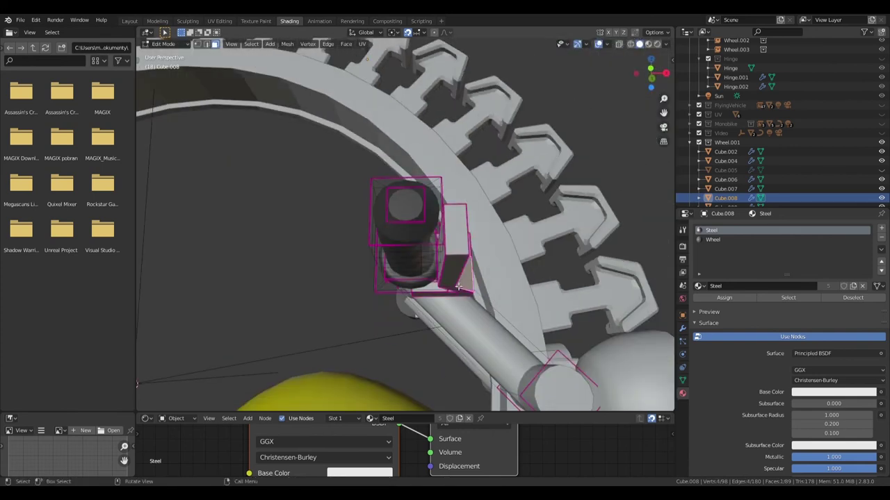
pyautogui.scroll(4, 478, 294)
pyautogui.scroll(2, 478, 267)
pyautogui.moveTo(478, 267)
pyautogui.mouseDown(button='middle')
pyautogui.moveTo(457, 274)
pyautogui.moveTo(464, 296)
pyautogui.mouseUp(button='middle')
# Duplicate the bracket block's front face and move the copy into place.
pyautogui.press('2')
pyautogui.click(458, 274)
pyautogui.hotkey('ctrl', 'z')
pyautogui.hotkey('ctrl', 'z')
pyautogui.hotkey('ctrl', 'shift', 'z')
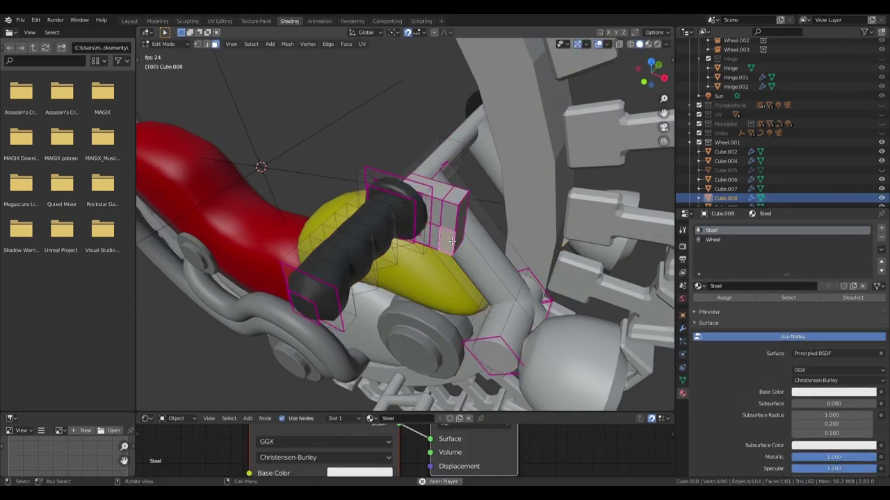
pyautogui.hotkey('shift', 'd')
pyautogui.rightClick(454, 238)
pyautogui.press('KP_7')
pyautogui.scroll(2, 463, 251)
pyautogui.press('g')
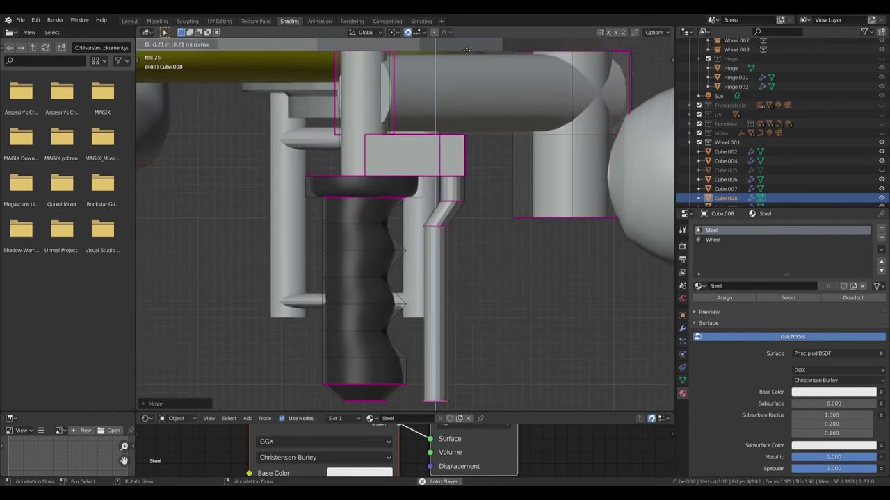
pyautogui.click(467, 50)
# Select the linked bracket geometry, transform and crease it, then return to Object Mode.
pyautogui.moveTo(466, 50)
pyautogui.mouseDown(button='middle')
pyautogui.moveTo(448, 278)
pyautogui.moveTo(408, 280)
pyautogui.moveTo(425, 248)
pyautogui.mouseUp(button='middle')
pyautogui.hotkey('ctrl', 'l')
pyautogui.click(465, 265)
pyautogui.click(440, 266)
pyautogui.press('Tab')
# Deselect everything, switch to Rendered shading and select the headlight Cube.013.
pyautogui.rightClick(424, 248)
pyautogui.click(482, 271)
pyautogui.hotkey('alt', 'a')
pyautogui.moveTo(481, 271)
pyautogui.mouseDown(button='middle')
pyautogui.moveTo(417, 281)
pyautogui.moveTo(377, 250)
pyautogui.moveTo(434, 269)
pyautogui.moveTo(411, 265)
pyautogui.moveTo(421, 282)
pyautogui.moveTo(465, 285)
pyautogui.moveTo(533, 268)
pyautogui.moveTo(445, 243)
pyautogui.mouseUp(button='middle')
pyautogui.press('z')
pyautogui.click(446, 280)
pyautogui.scroll(-3, 446, 280)
pyautogui.scroll(3, 447, 280)
pyautogui.click(445, 243)
pyautogui.moveTo(396, 415); pyautogui.dragTo(396, 296)
# Enable screen space refraction on the headlight's emissionfront material.
pyautogui.scroll(-2, 808, 362)
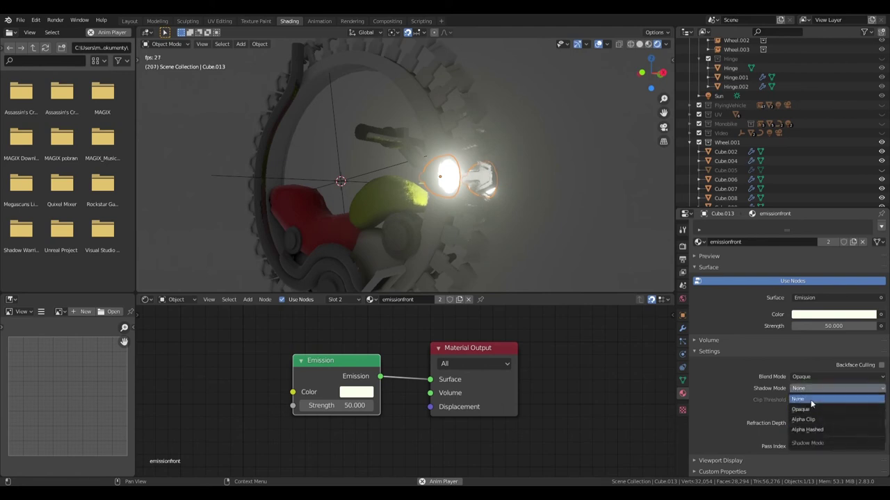
pyautogui.moveTo(542, 236); pyautogui.dragTo(431, 236, button='middle')
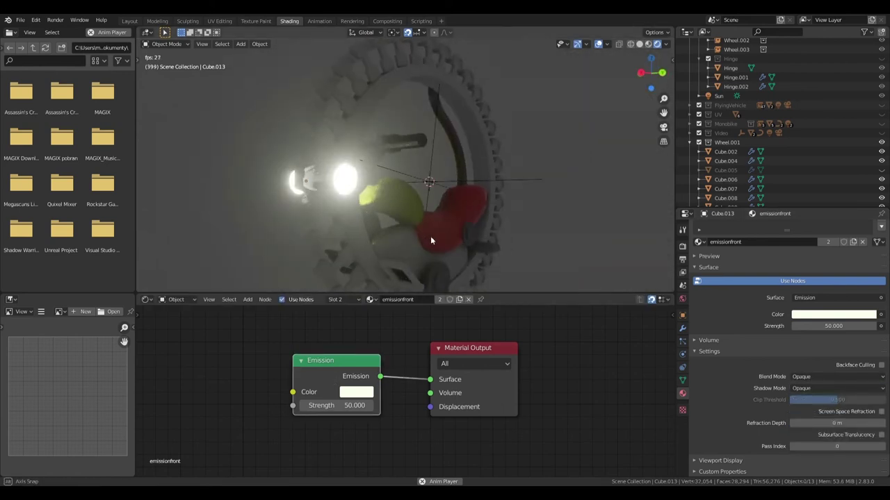
pyautogui.scroll(1, 854, 387)
pyautogui.scroll(1, 854, 387)
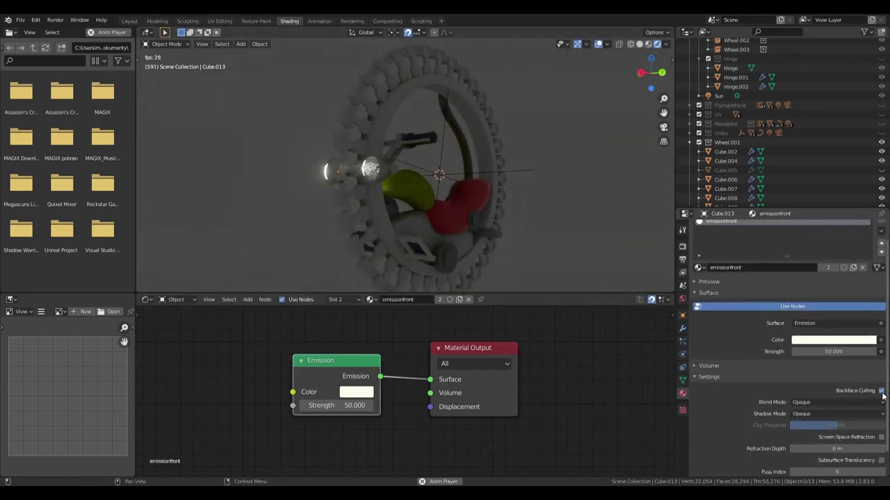
pyautogui.scroll(-2, 883, 394)
pyautogui.click(882, 412)
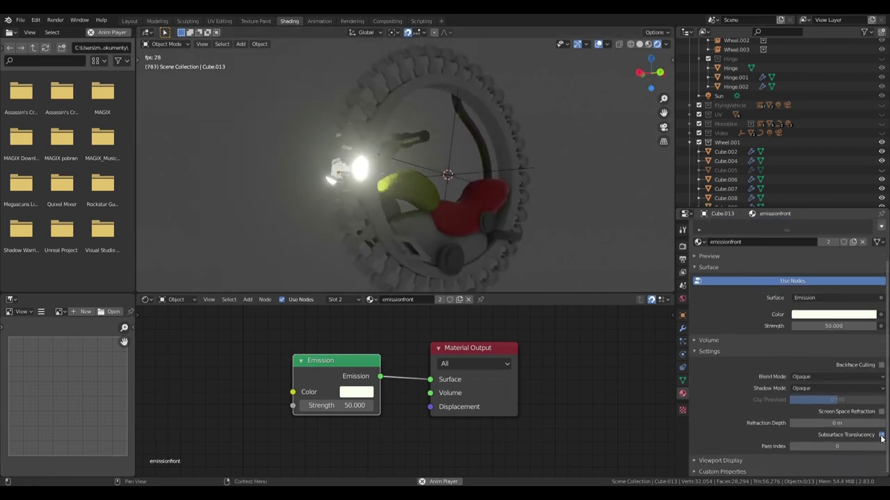
# Replace the gear wheel's Steel slot with a new material named SteelRust.
pyautogui.click(460, 208)
pyautogui.click(698, 267)
pyautogui.click(713, 343)
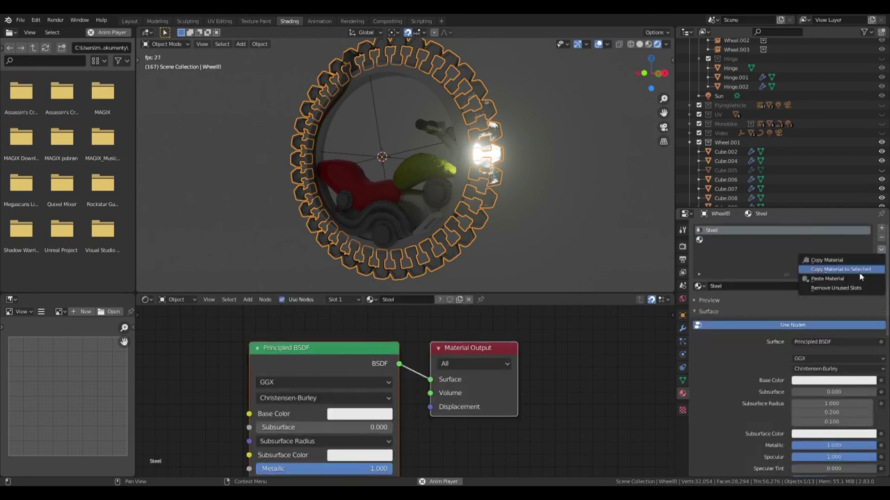
pyautogui.click(881, 230)
pyautogui.click(837, 285)
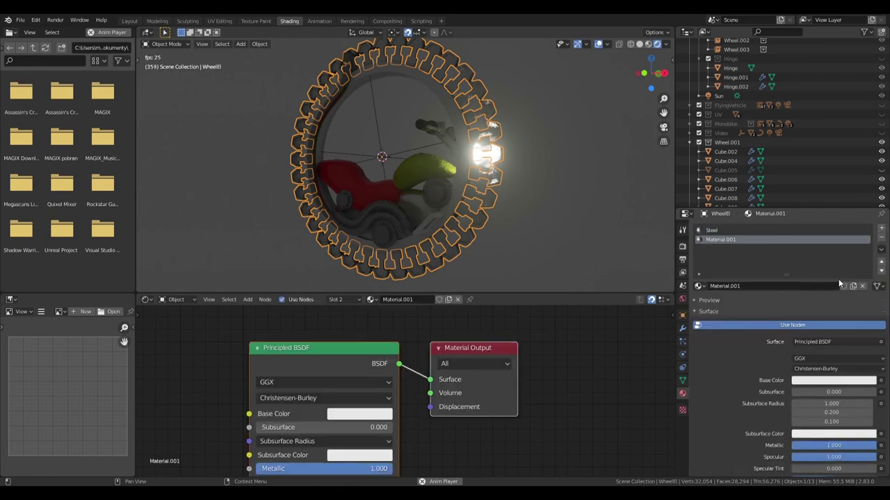
pyautogui.click(880, 248)
pyautogui.doubleClick(722, 267)
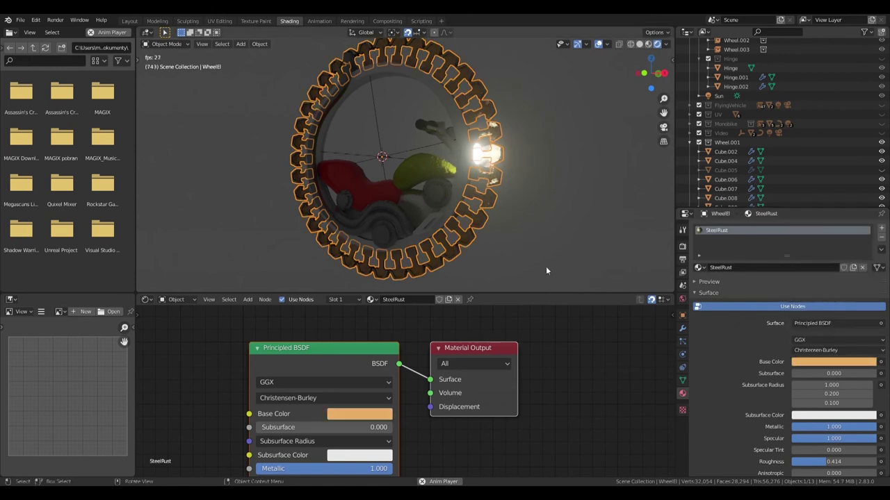
# Assign SteelRust to the gear tooth ring Cube.002 and enlarge the 3D view.
pyautogui.click(725, 152)
pyautogui.click(699, 267)
pyautogui.click(745, 360)
pyautogui.moveTo(424, 294); pyautogui.dragTo(425, 337)
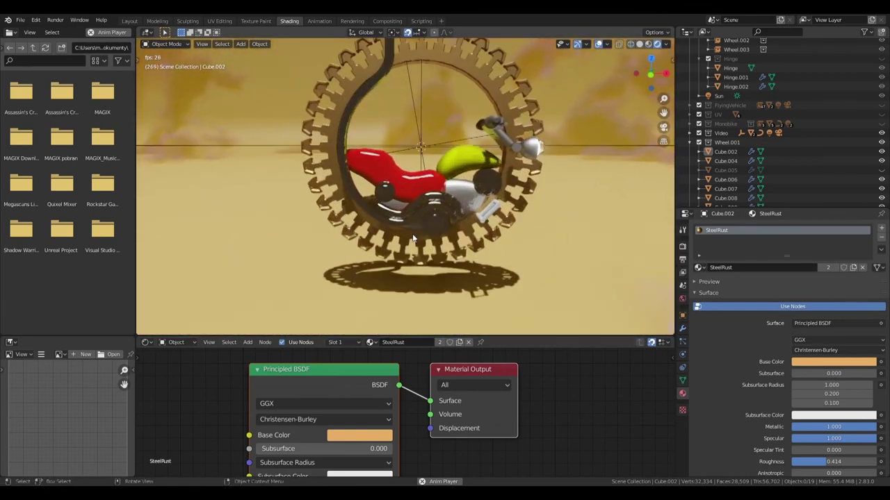
# Switch to solid shading, pick the WheelEl gear wheel and adjust its tooth-ring geometry in Edit Mode.
pyautogui.click(413, 237)
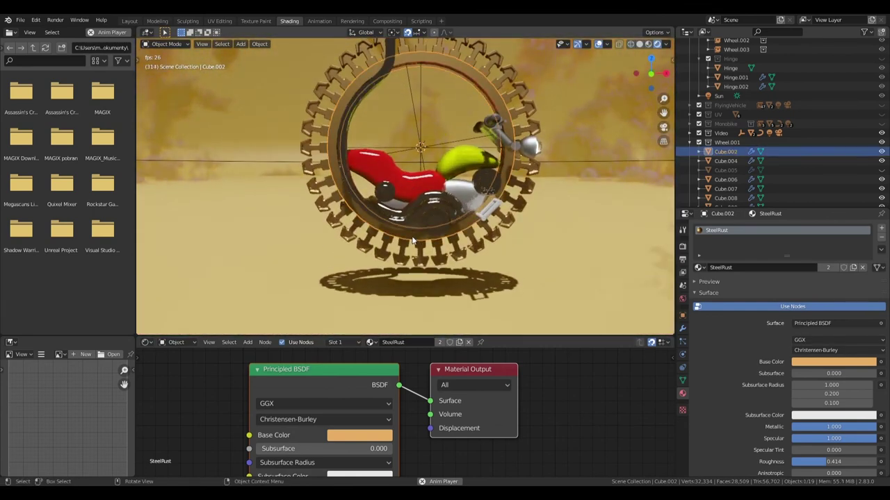
pyautogui.click(639, 44)
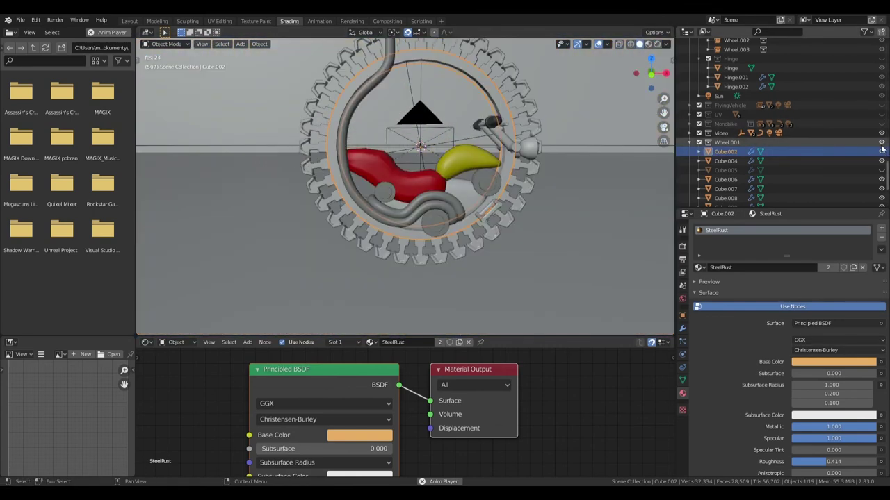
pyautogui.click(507, 211)
pyautogui.click(517, 203)
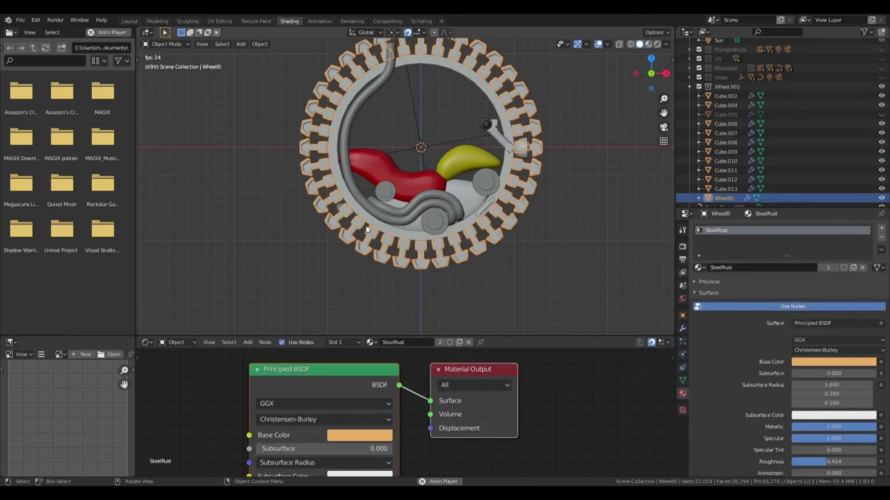
pyautogui.press('Tab')
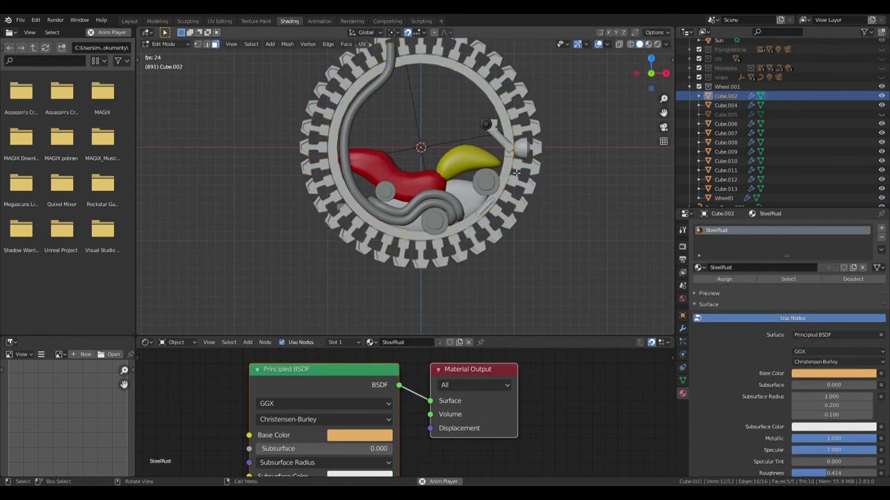
pyautogui.click(562, 175)
pyautogui.press('Tab')
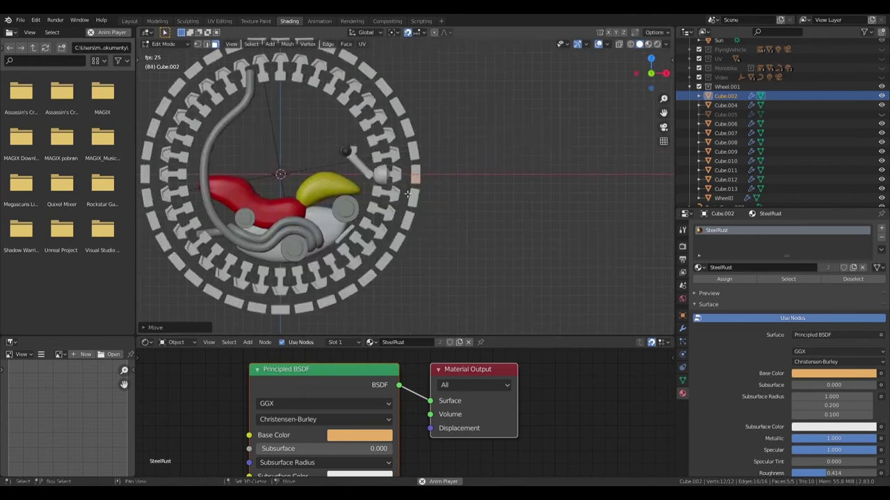
# Zoom in on the wheel's right side and, in wireframe, move a tooth-ring face along Z.
pyautogui.scroll(6, 562, 176)
pyautogui.moveTo(487, 194); pyautogui.dragTo(427, 219, button='middle')
pyautogui.hotkey('shift', 'z')
pyautogui.press('Tab')
pyautogui.scroll(3, 479, 206)
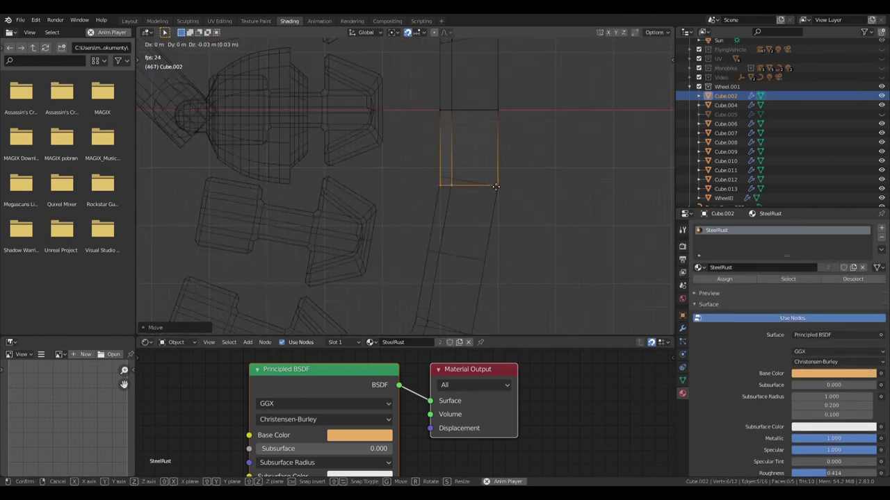
pyautogui.press('g')
pyautogui.press('z')
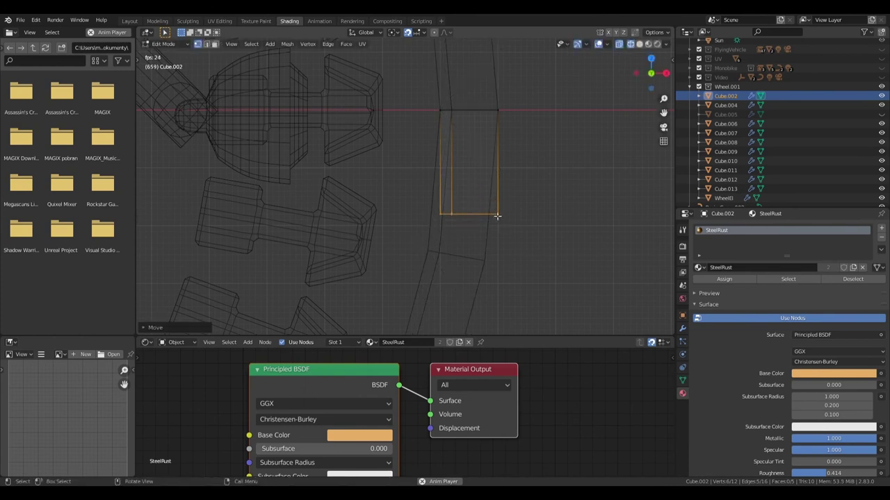
# Nudge the selected WheelEl spoke faces along one axis and leave Edit Mode.
pyautogui.press('Tab')
pyautogui.click(412, 196)
pyautogui.scroll(-5, 411, 196)
pyautogui.press('Tab')
pyautogui.scroll(5, 403, 220)
pyautogui.press('g')
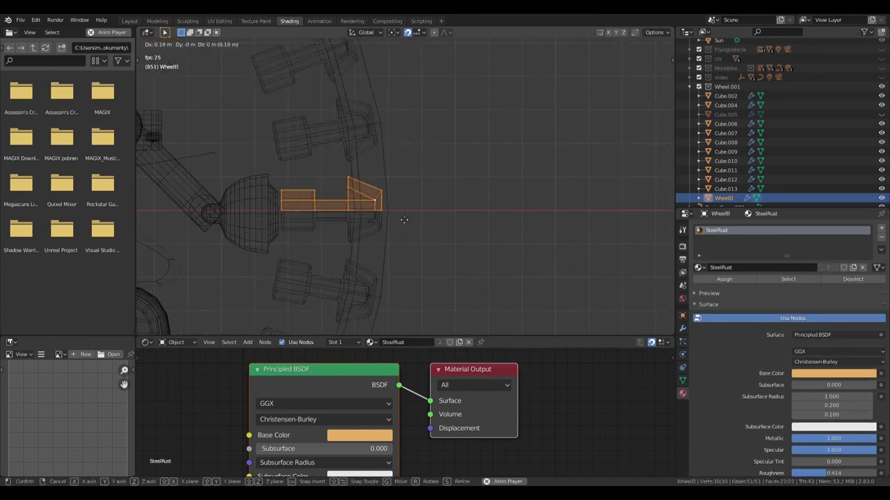
pyautogui.click(508, 220)
pyautogui.press('Tab')
pyautogui.scroll(-5, 508, 220)
# In solid shading, select Cube.009 and the headlamp, trying vertical moves before restoring the selection.
pyautogui.hotkey('shift', 'z')
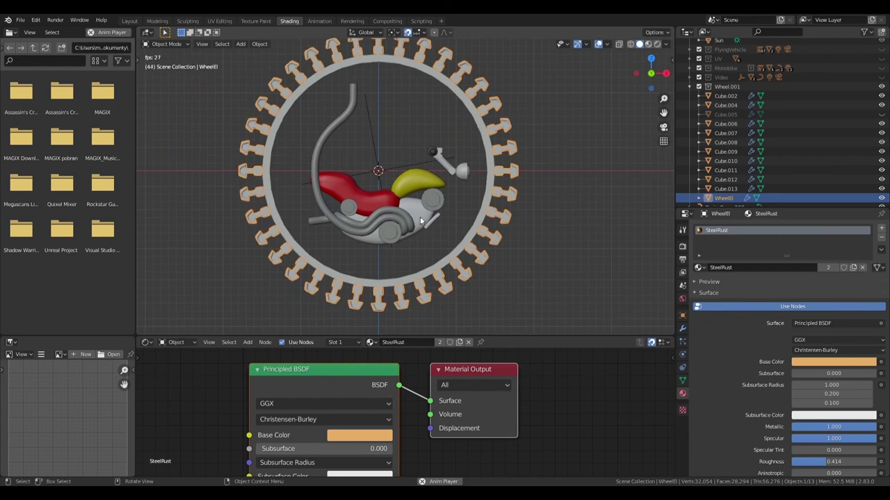
pyautogui.click(403, 224)
pyautogui.keyDown('shift'); pyautogui.click(453, 167); pyautogui.keyUp('shift')
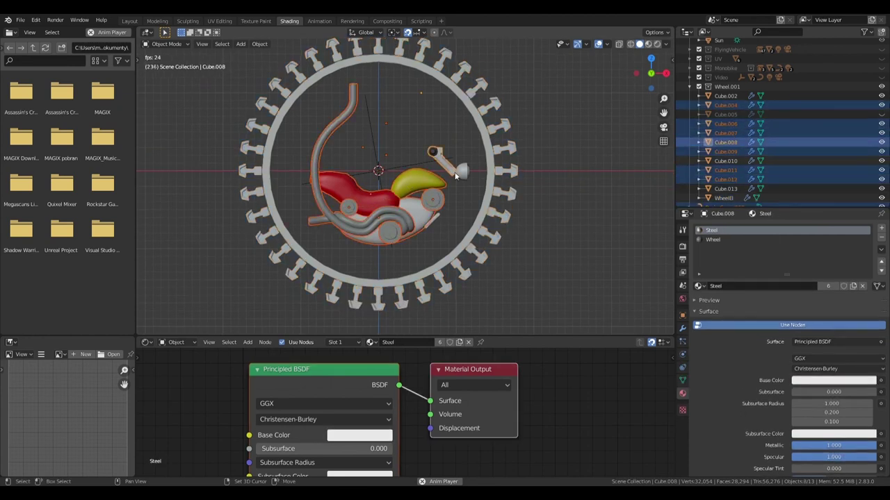
pyautogui.press('g')
pyautogui.press('z')
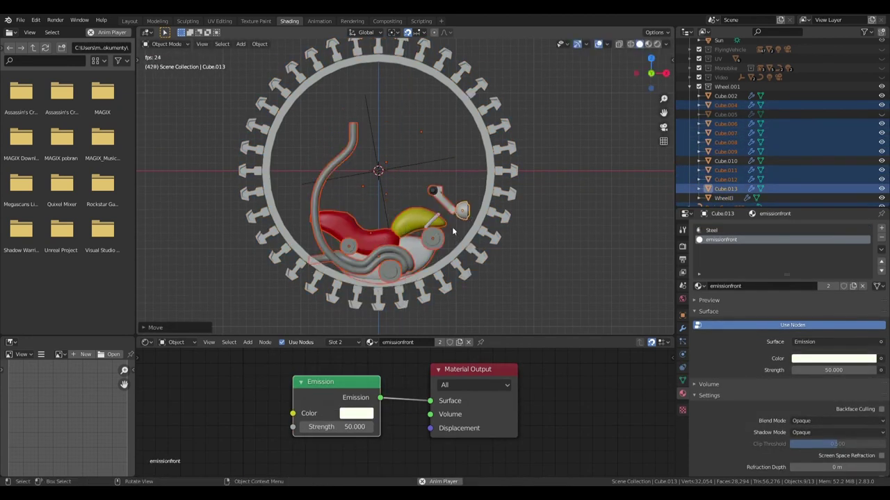
pyautogui.press('g')
pyautogui.press('z')
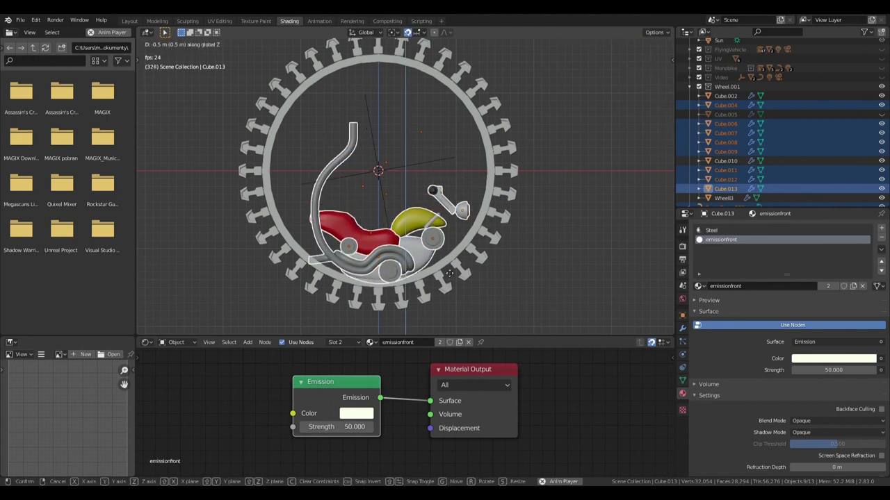
pyautogui.press('Escape')
pyautogui.click(348, 197)
pyautogui.press('Escape')
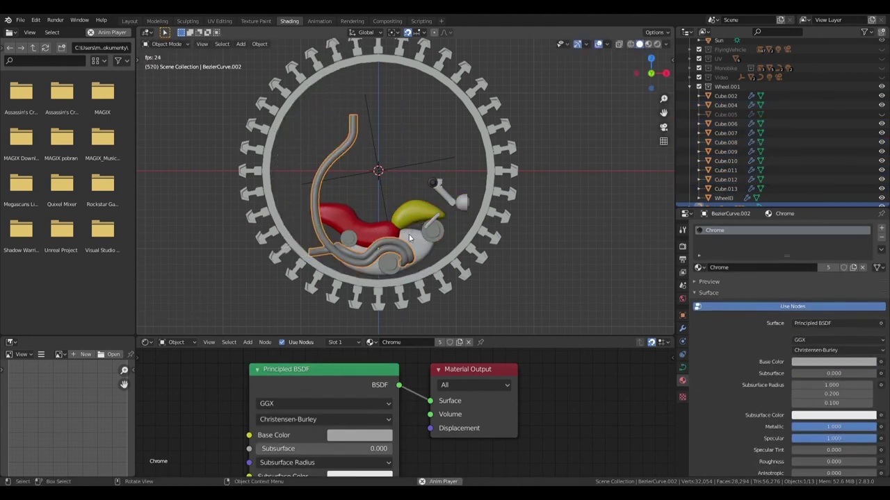
pyautogui.hotkey('ctrl', 'z')
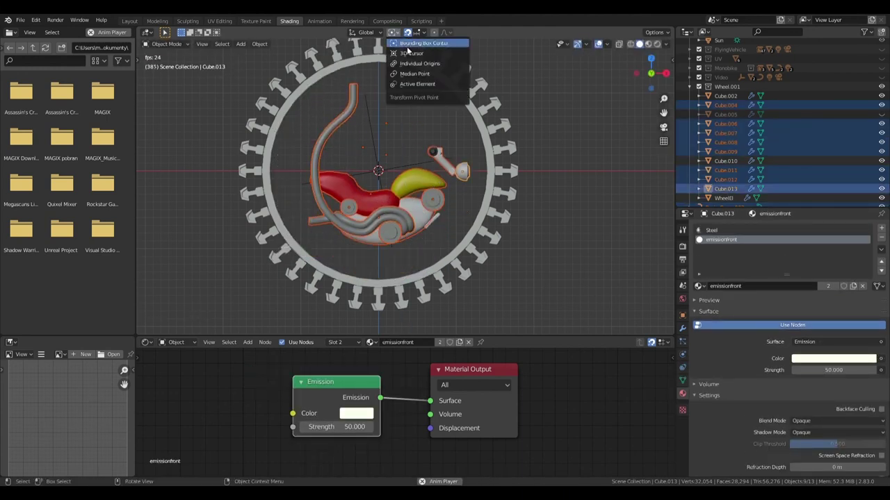
# Scale the selected bike parts up around the 3D cursor pivot point.
pyautogui.click(410, 52)
pyautogui.press('s')
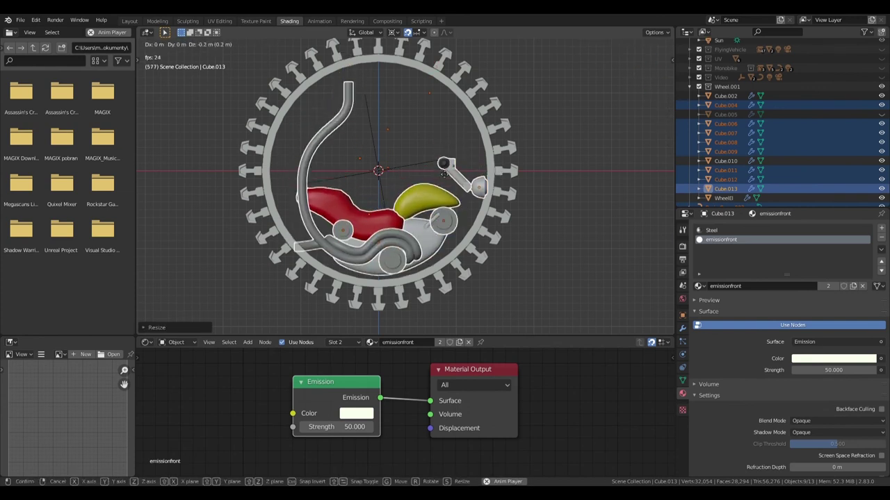
pyautogui.click(451, 175)
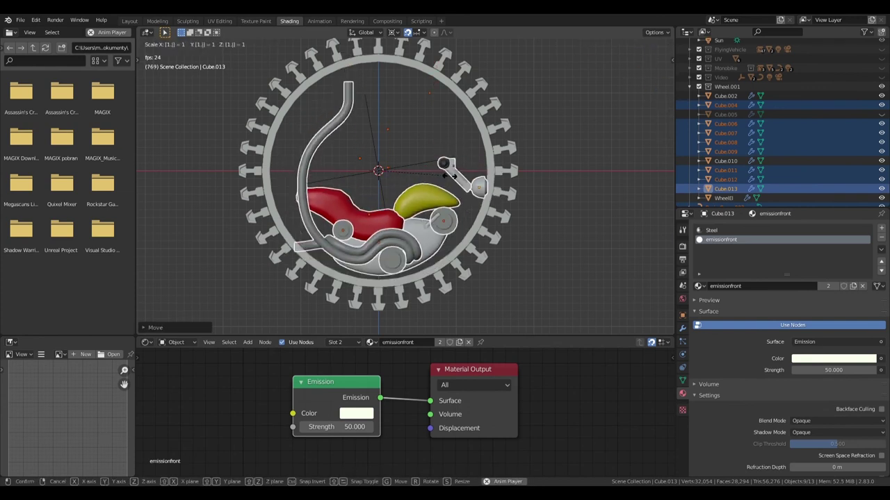
pyautogui.scroll(3, 418, 262)
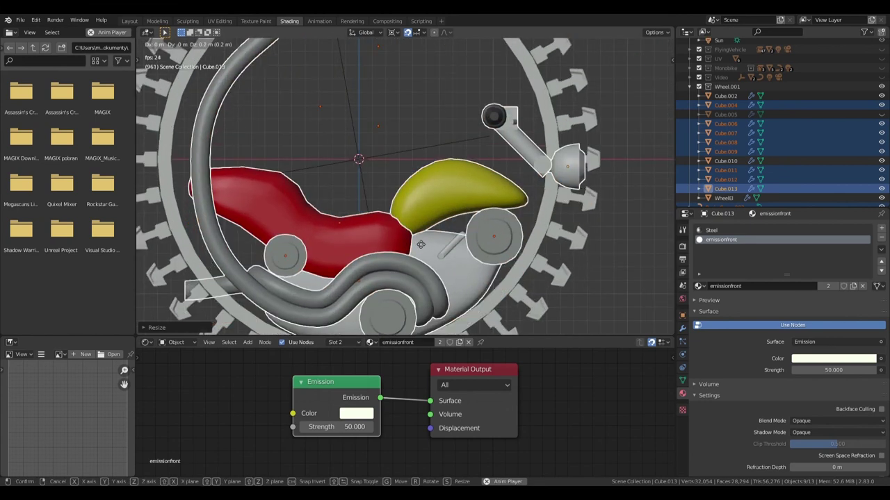
pyautogui.scroll(-5, 416, 250)
# Select the tooth ring Cube.002 and enter Edit Mode on it.
pyautogui.click(372, 282)
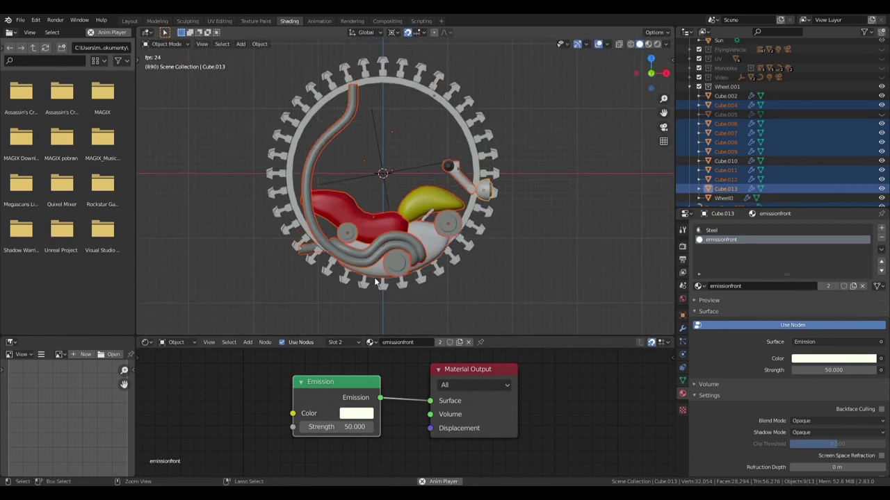
pyautogui.press('Tab')
pyautogui.scroll(5, 484, 224)
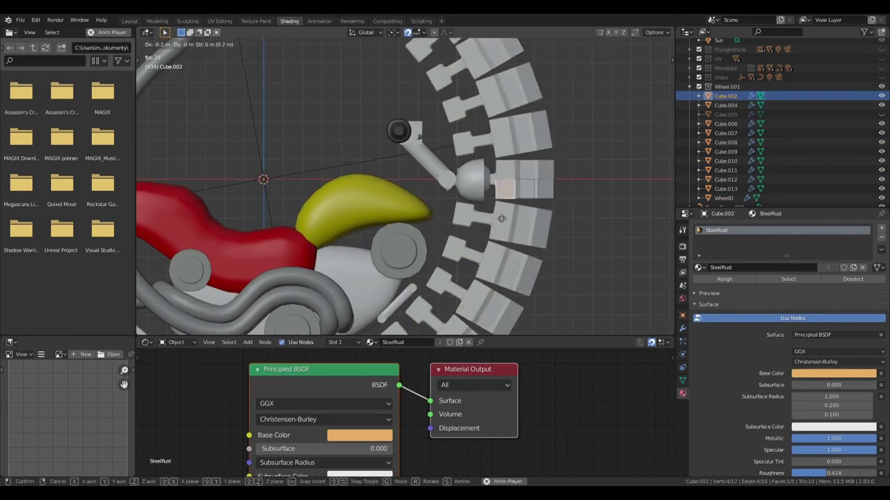
# Leave Edit Mode and switch to Material Preview using the plain world colour as background.
pyautogui.scroll(-5, 458, 221)
pyautogui.moveTo(458, 221); pyautogui.dragTo(362, 244, button='middle')
pyautogui.press('Tab')
pyautogui.press('z')
pyautogui.click(426, 254)
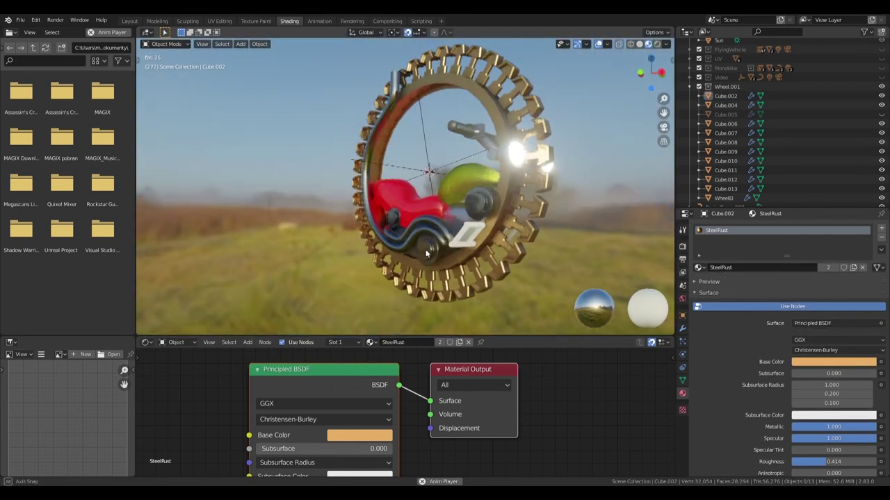
pyautogui.click(668, 44)
pyautogui.click(619, 78)
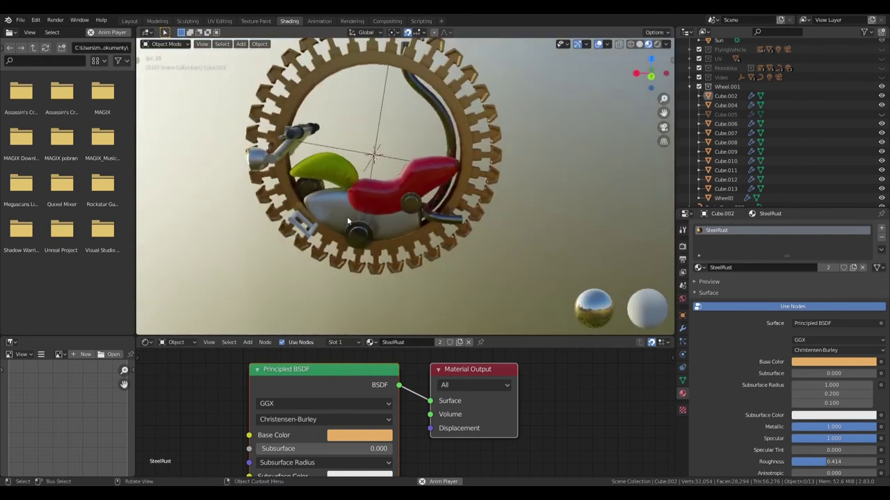
pyautogui.keyDown('alt'); pyautogui.moveTo(466, 244); pyautogui.dragTo(581, 145, button='middle'); pyautogui.keyUp('alt')
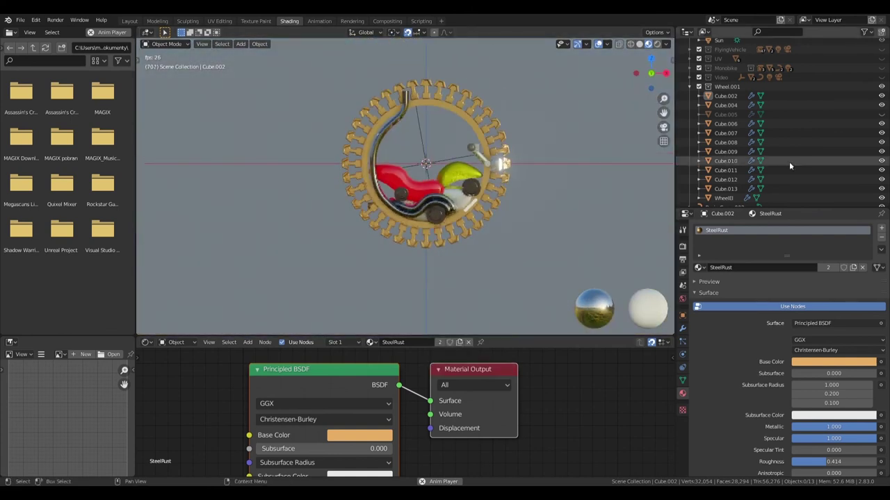
# Show the Video collection, view through the camera in a maximised viewport, and stop playback.
pyautogui.click(881, 170)
pyautogui.press('KP_0')
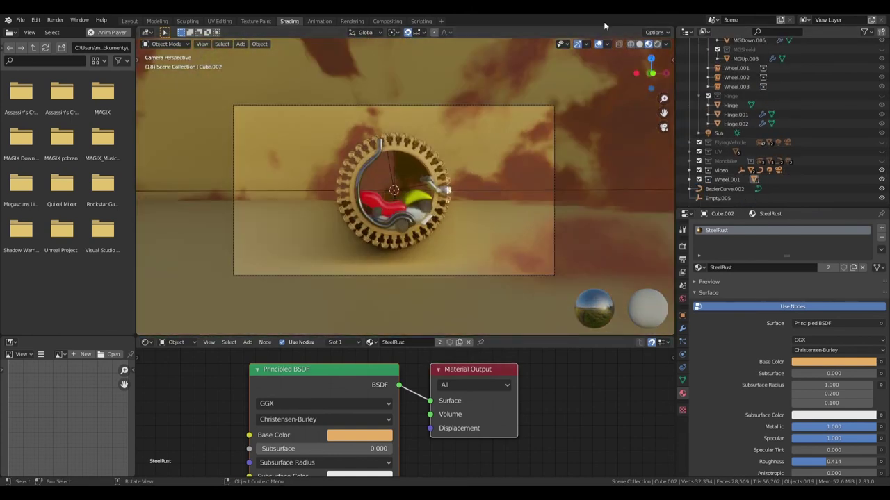
pyautogui.hotkey('ctrl', 'alt', 'space')
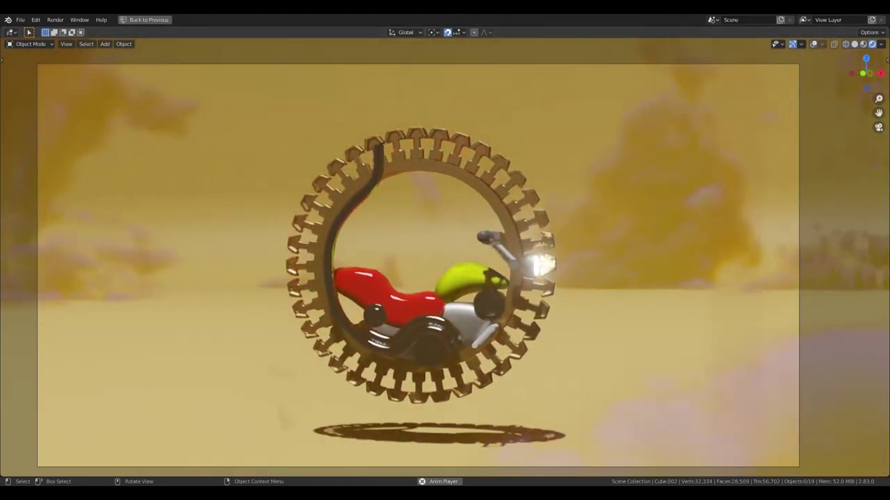
pyautogui.press('space')
pyautogui.moveTo(634, 390)
pyautogui.mouseDown(button='middle')
pyautogui.moveTo(565, 358)
pyautogui.moveTo(484, 345)
pyautogui.moveTo(566, 340)
pyautogui.mouseUp(button='middle')
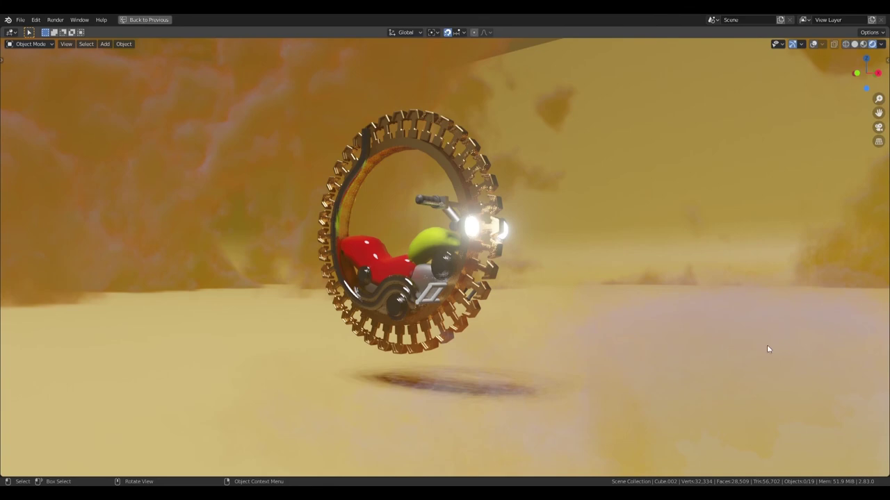